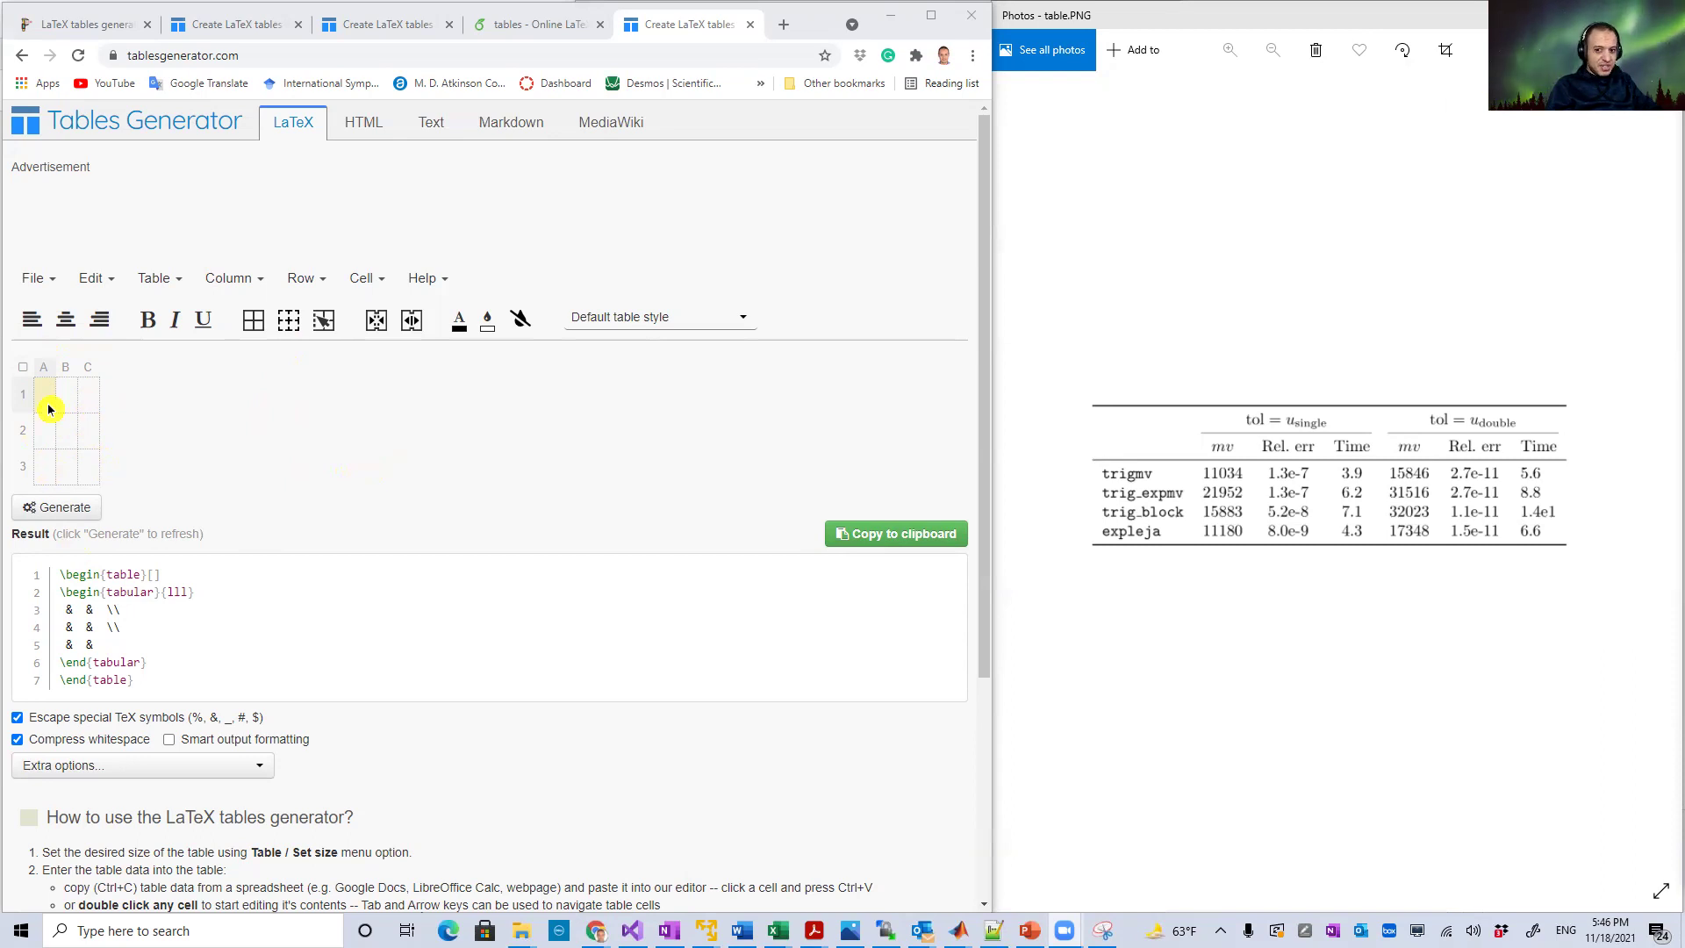
# Step: Generate the blank tabular{lll} code for the 3×3 grid and copy it to the clipboard
pyautogui.click(88, 399)
pyautogui.click(88, 434)
pyautogui.click(71, 467)
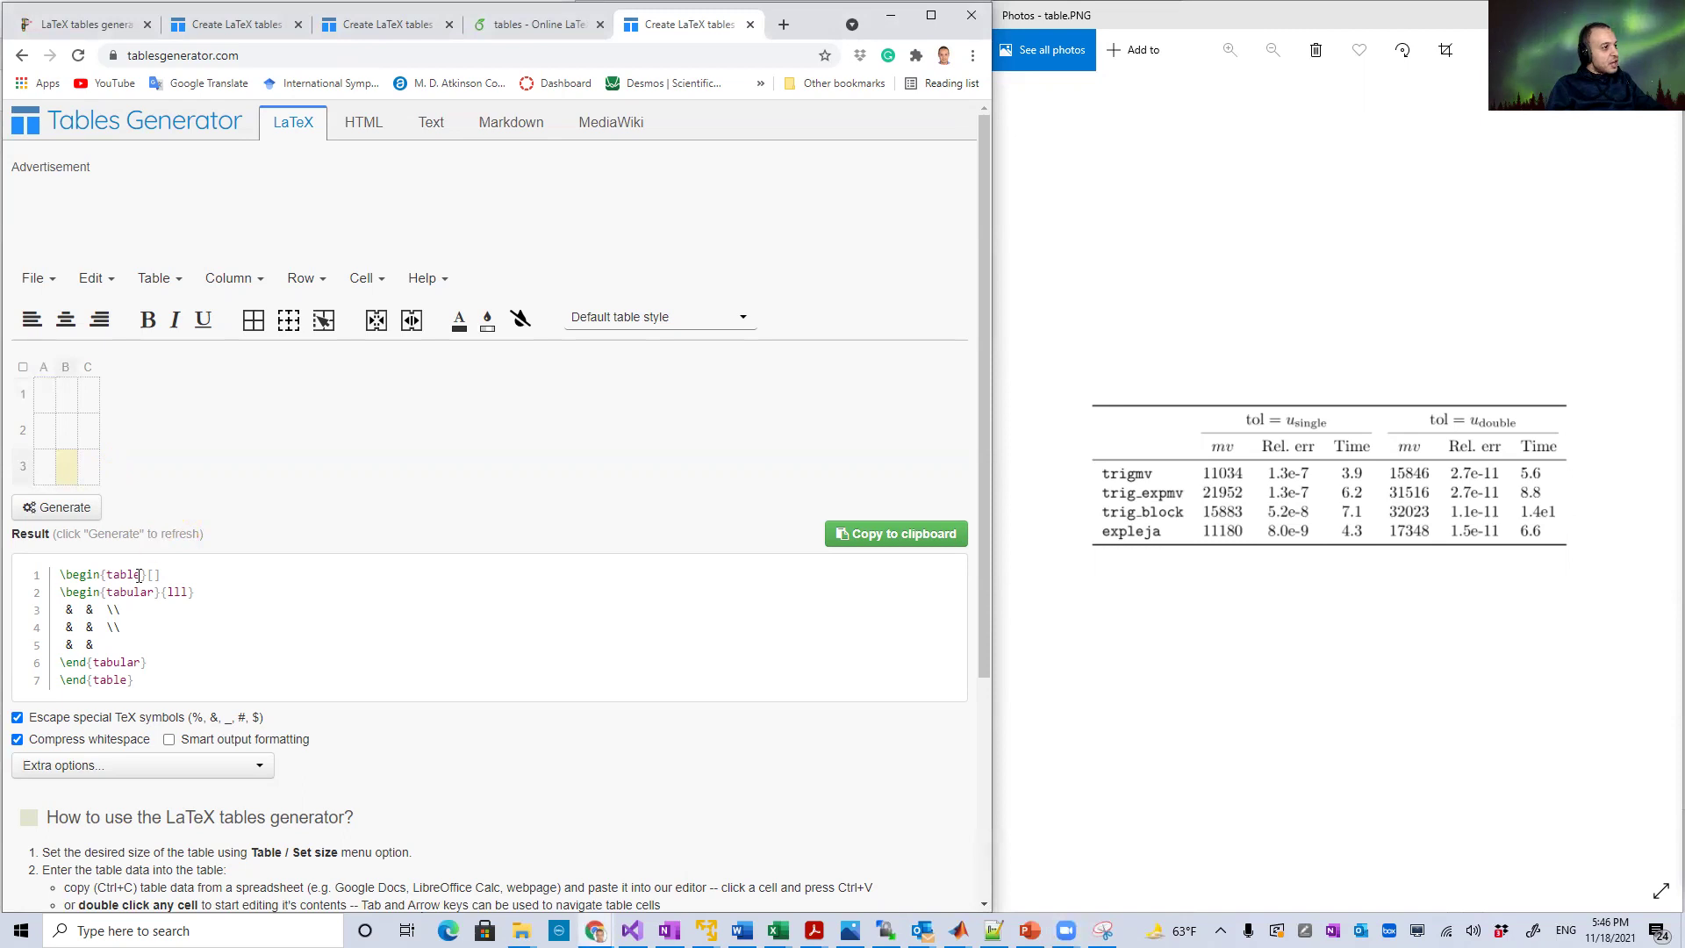
pyautogui.click(60, 509)
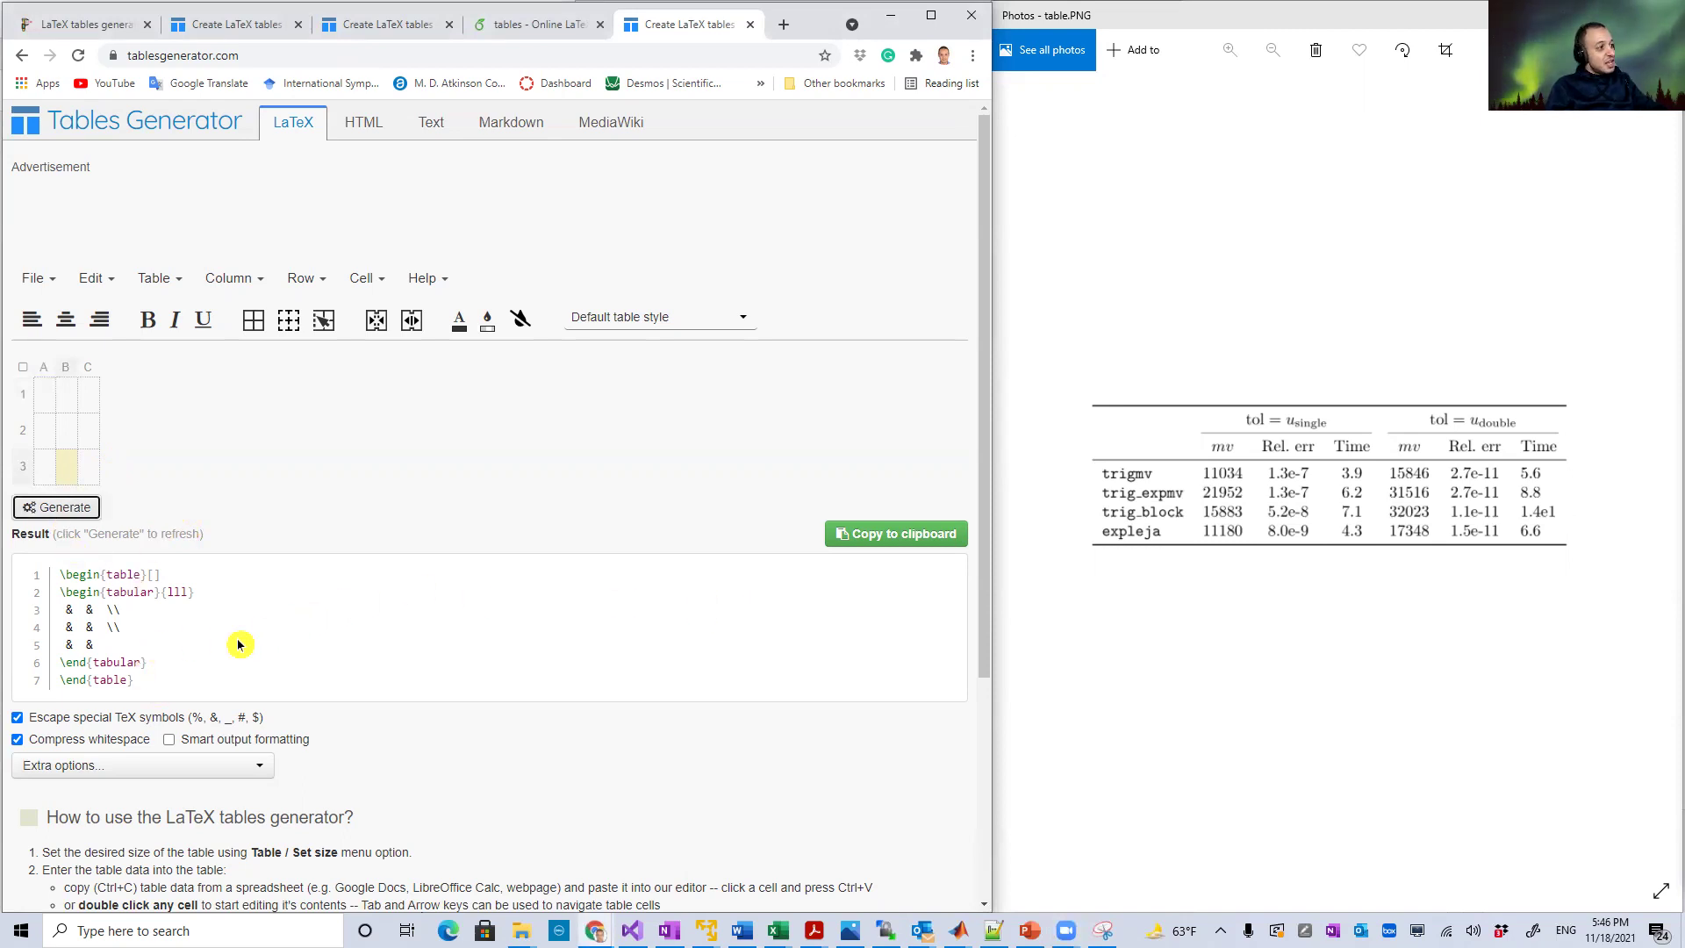
pyautogui.moveTo(152, 689); pyautogui.dragTo(60, 575)
pyautogui.hotkey('ctrl', 'c')
pyautogui.click(77, 590)
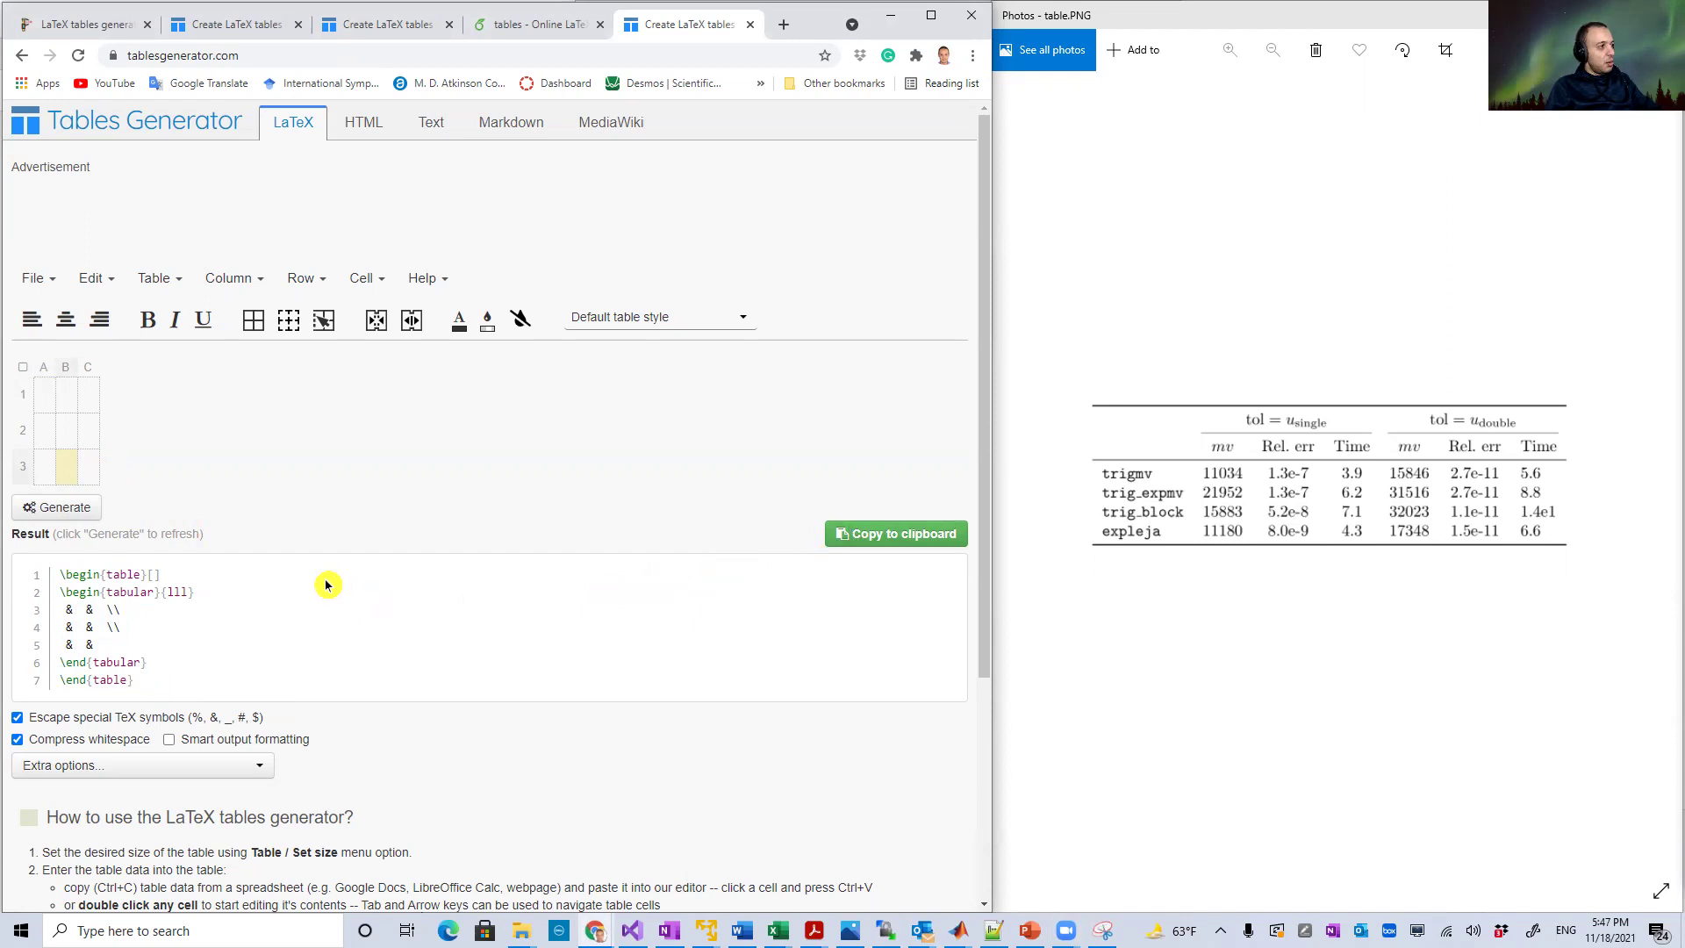
# Step: Write 'Hello' on line 7 of the Overleaf document and paste the empty table code below it
pyautogui.click(527, 32)
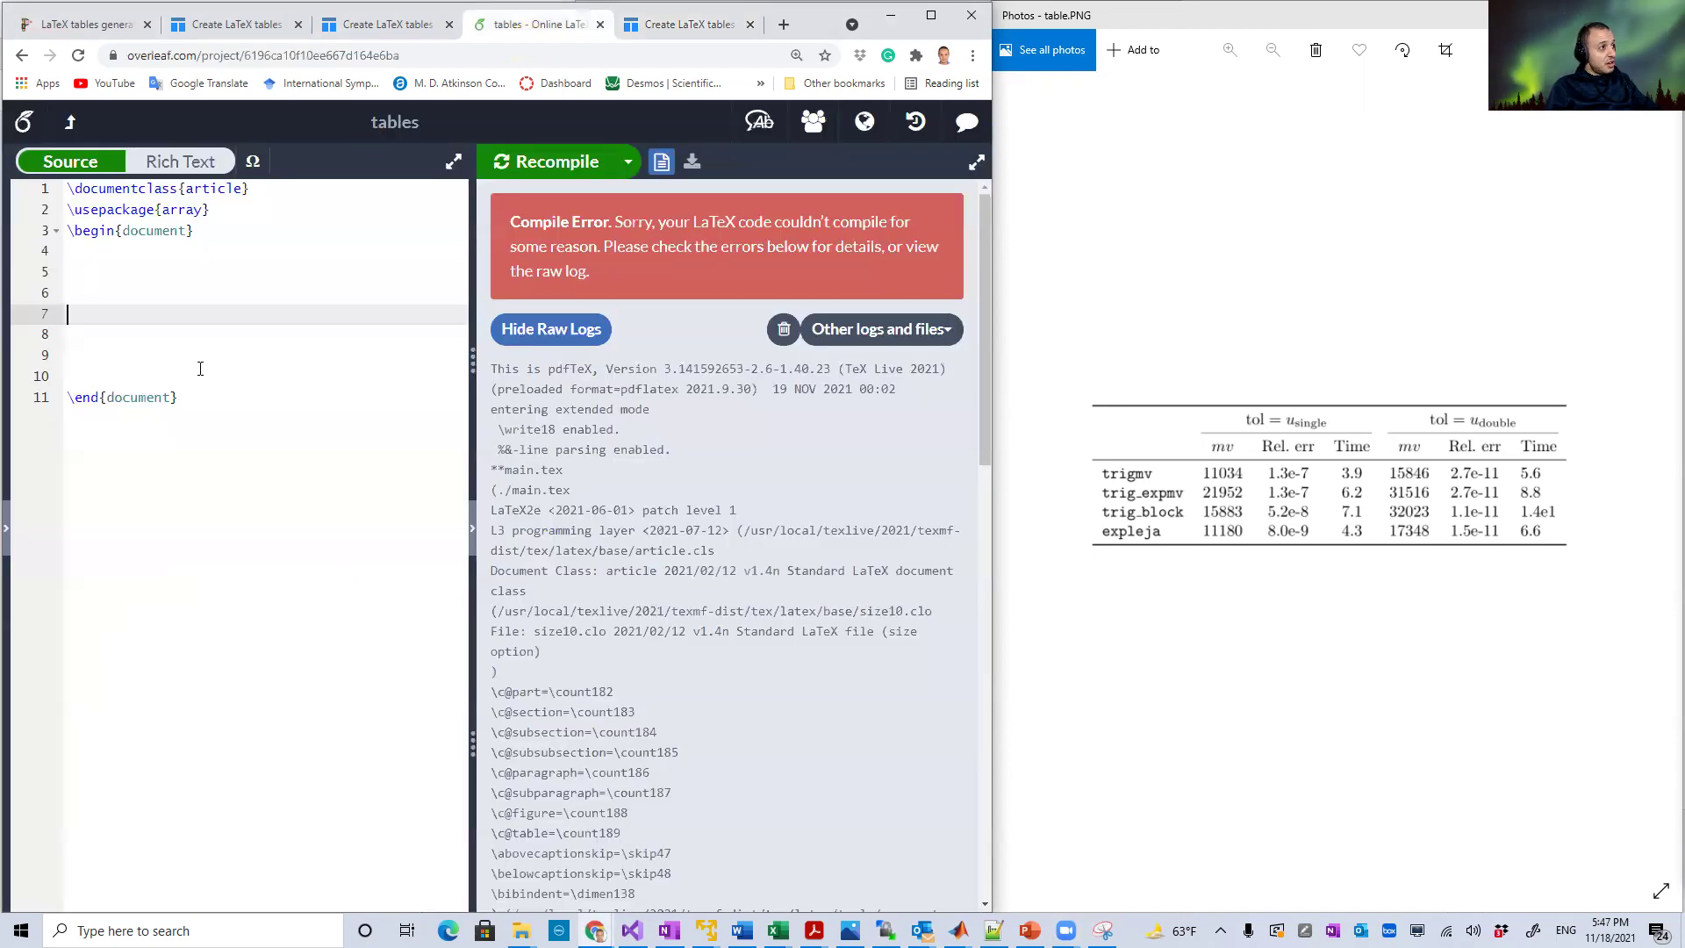
pyautogui.write('\x08')
pyautogui.press('BackSpace')
pyautogui.press('BackSpace')
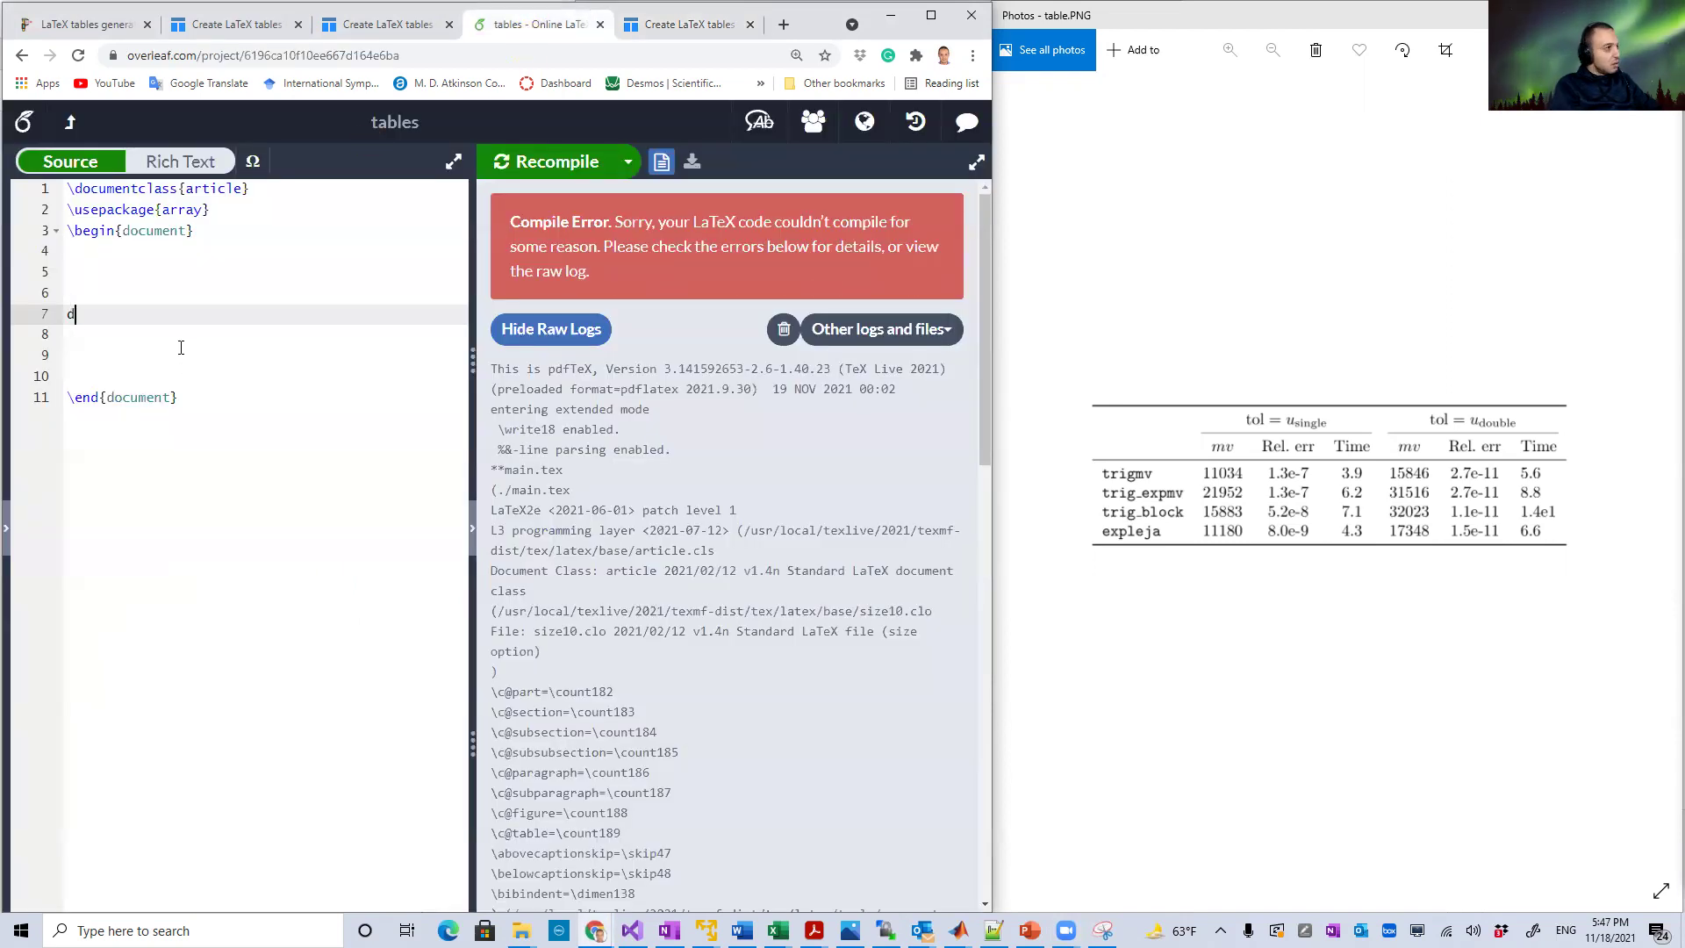
pyautogui.write('Hello')
pyautogui.press('Return')
pyautogui.press('Return')
pyautogui.hotkey('ctrl', 'v')
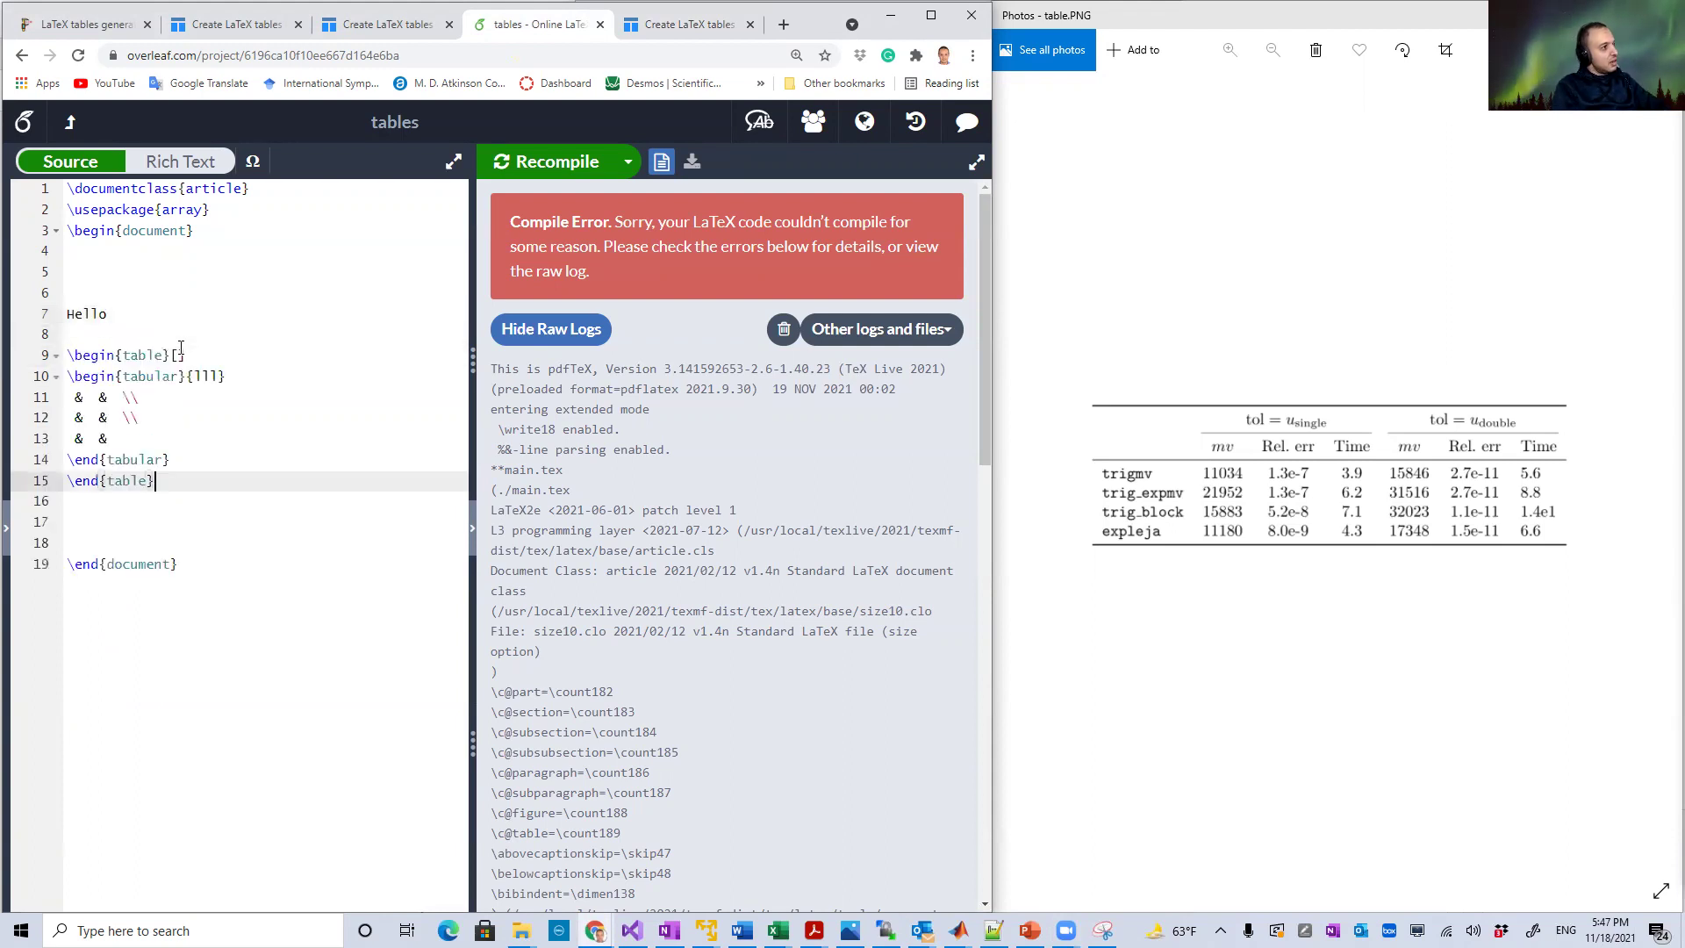
# Step: Recompile the Overleaf document to PDF and locate the Hello line in the source
pyautogui.click(560, 163)
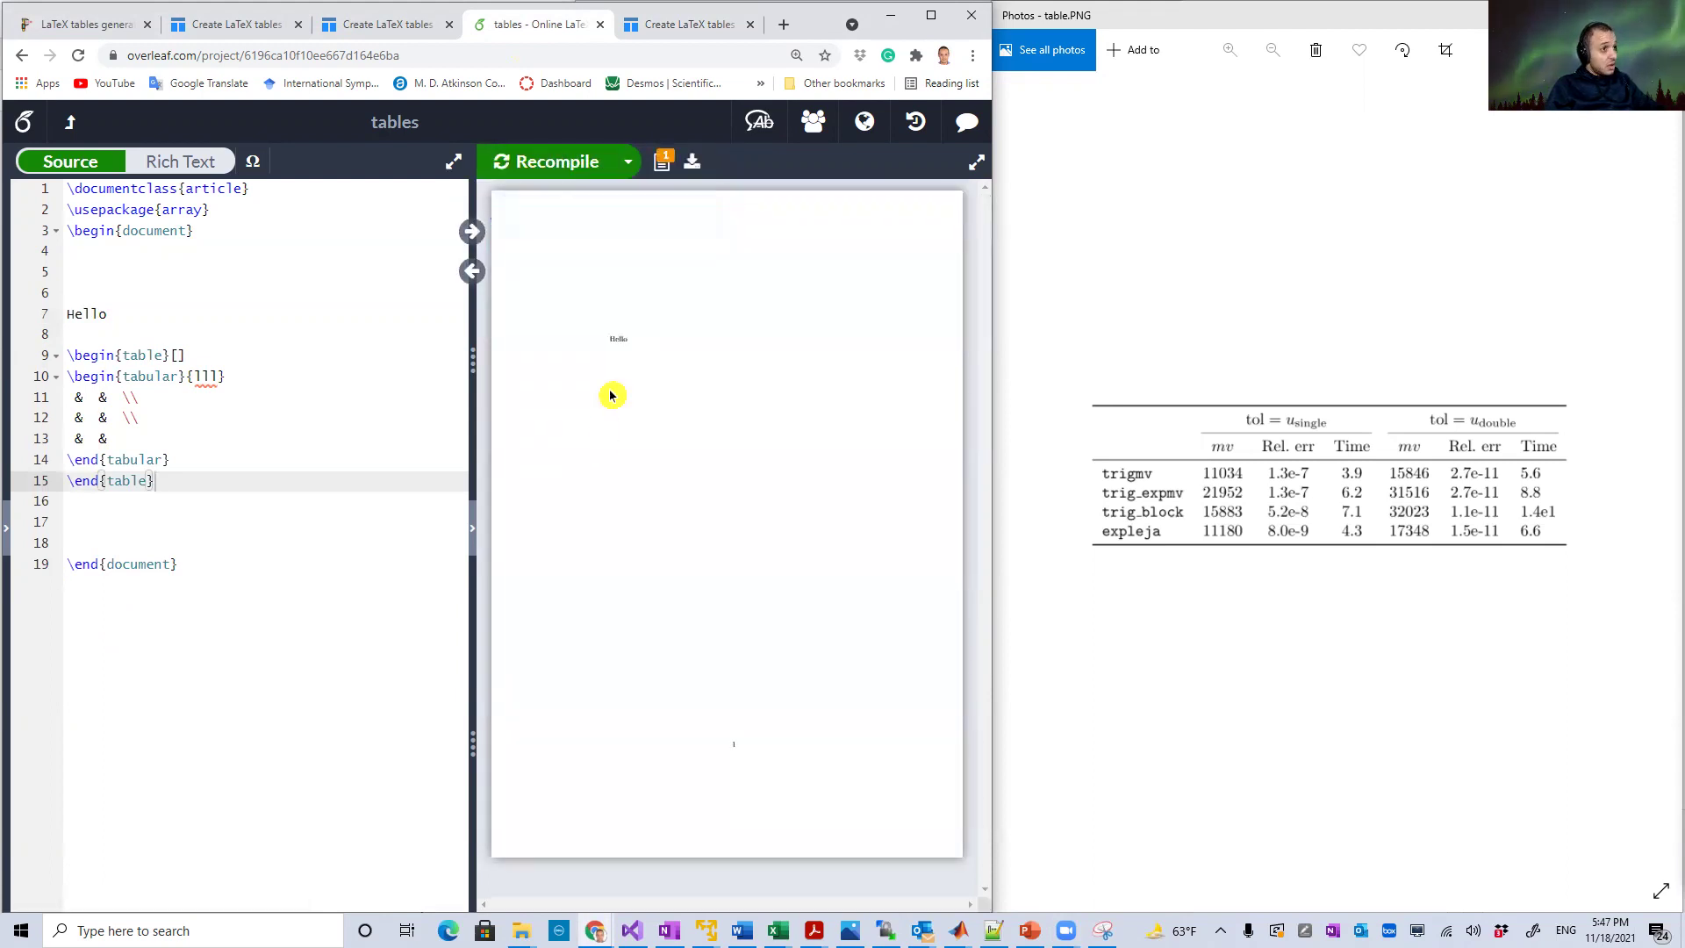
pyautogui.doubleClick(617, 360)
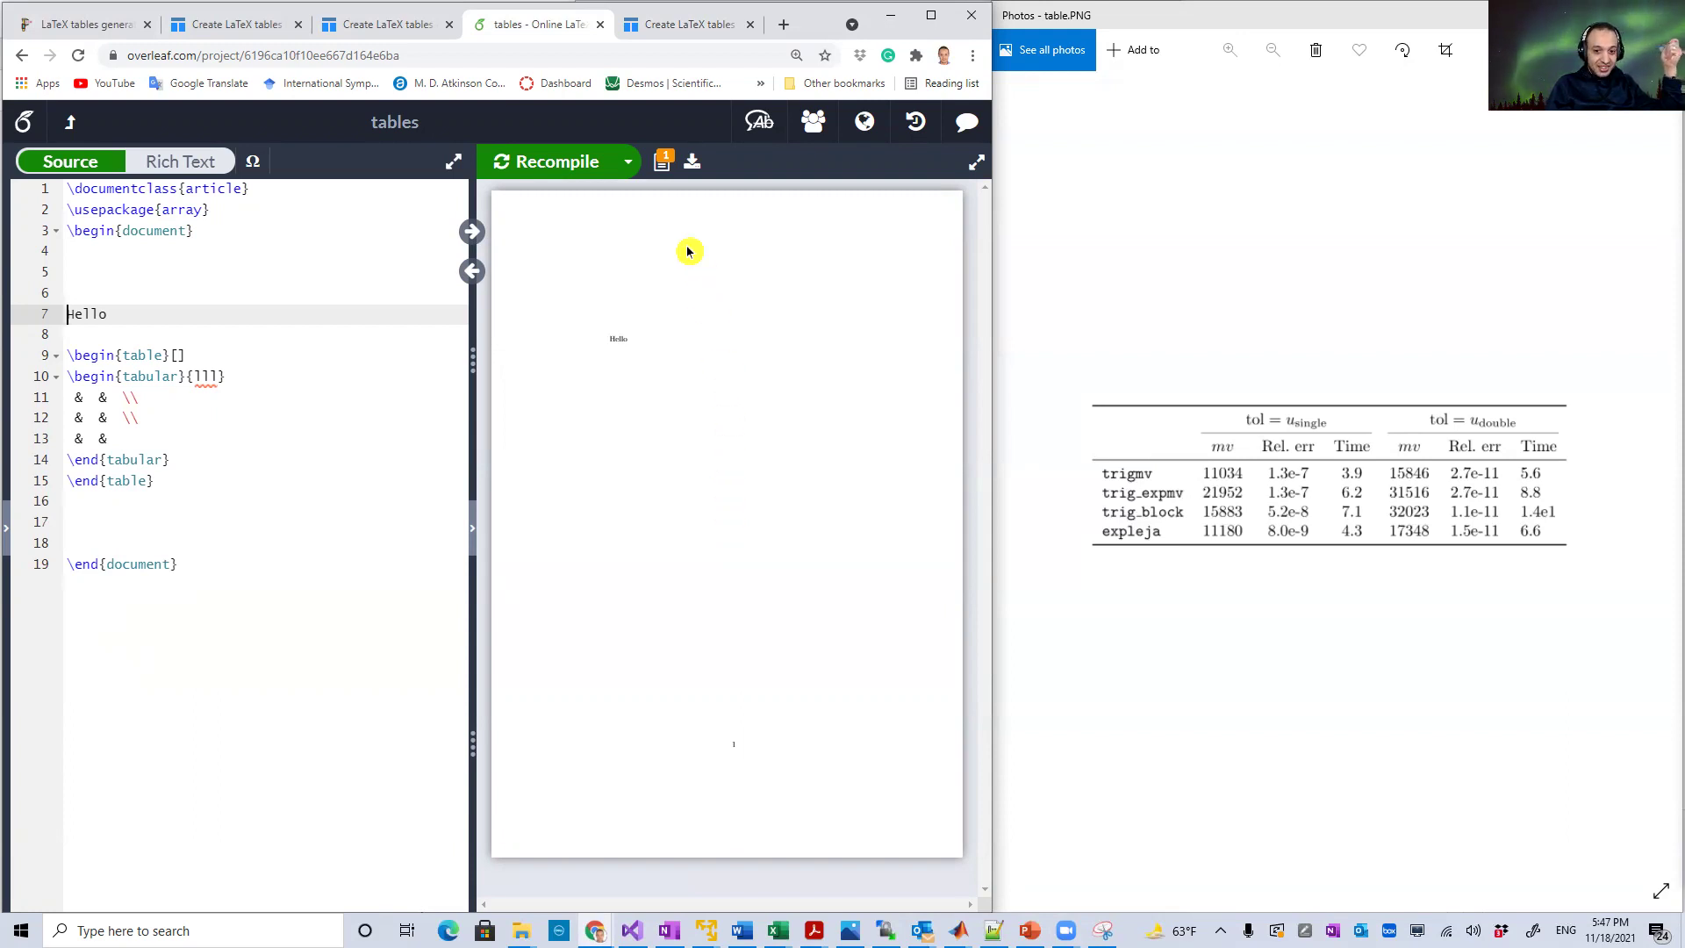
pyautogui.click(657, 25)
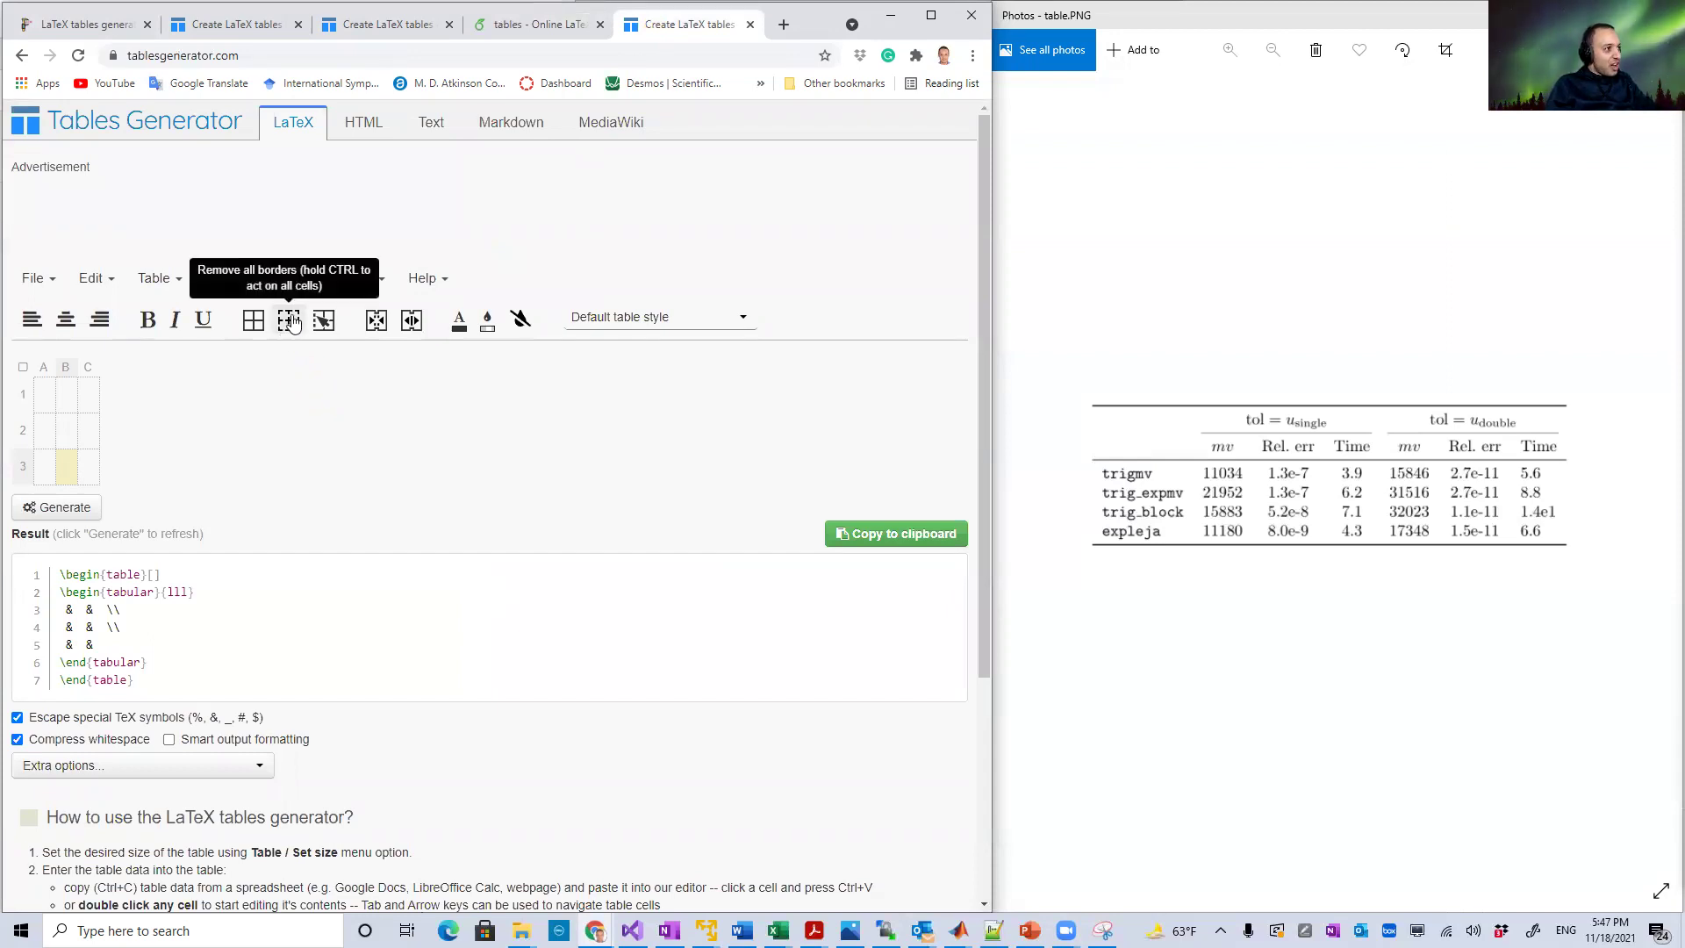
# Step: Try borders on the nine grid cells, then remove them all and select cell C3
pyautogui.click(252, 321)
pyautogui.moveTo(40, 386); pyautogui.dragTo(99, 465)
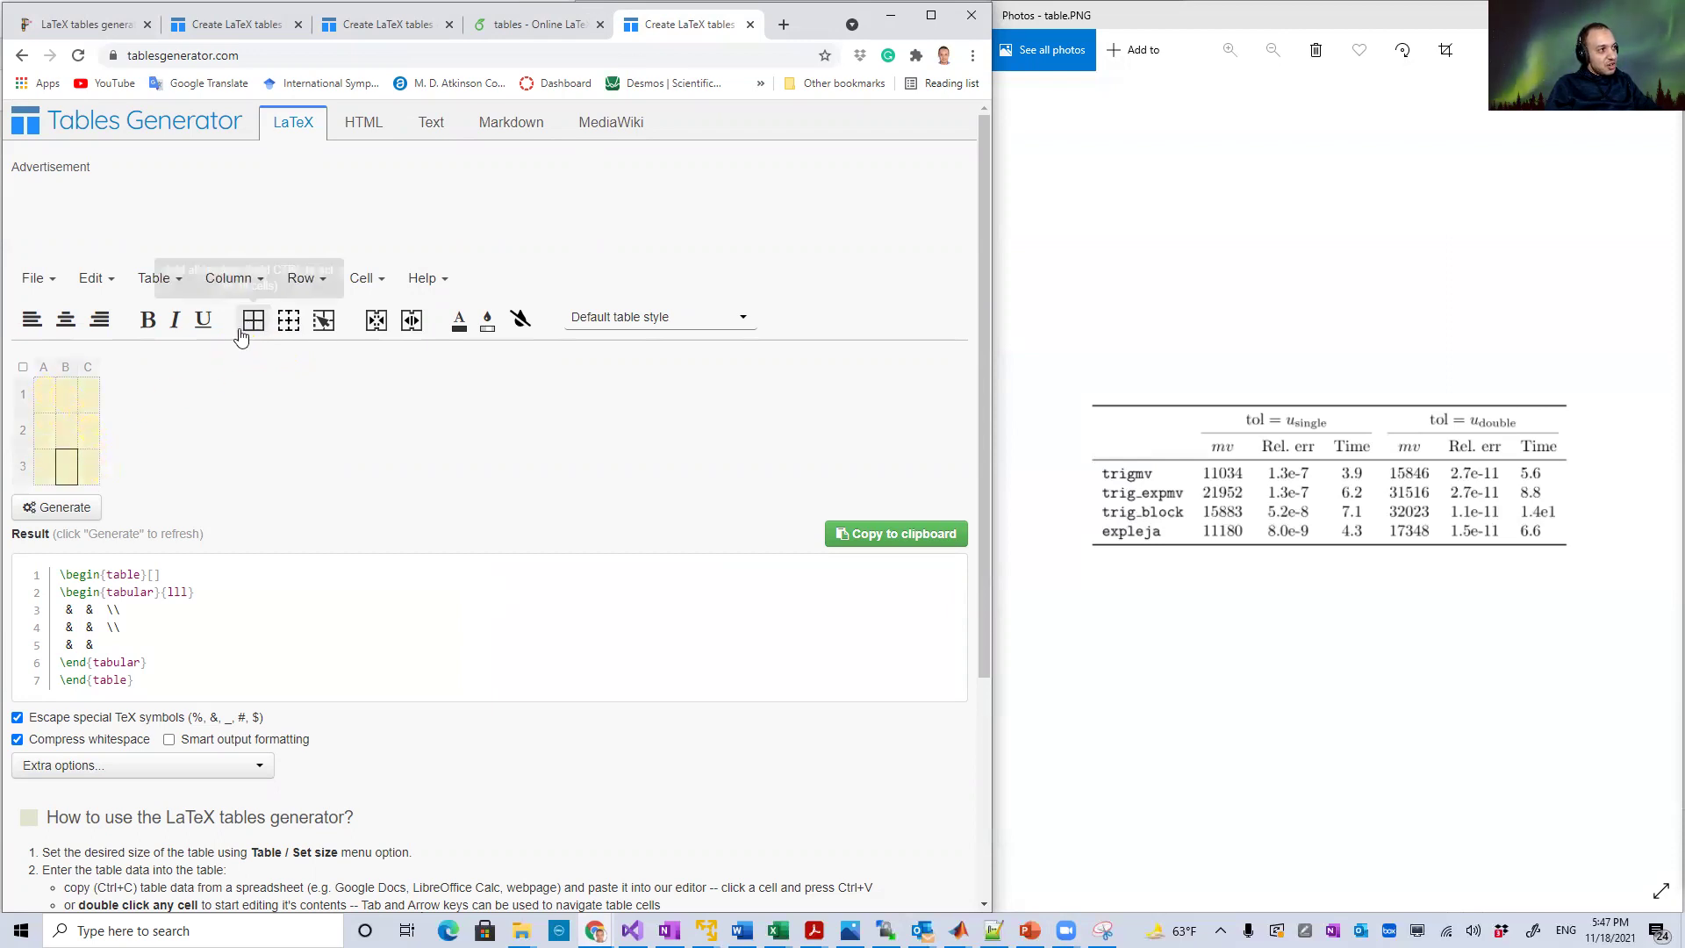
pyautogui.moveTo(41, 402); pyautogui.dragTo(98, 465)
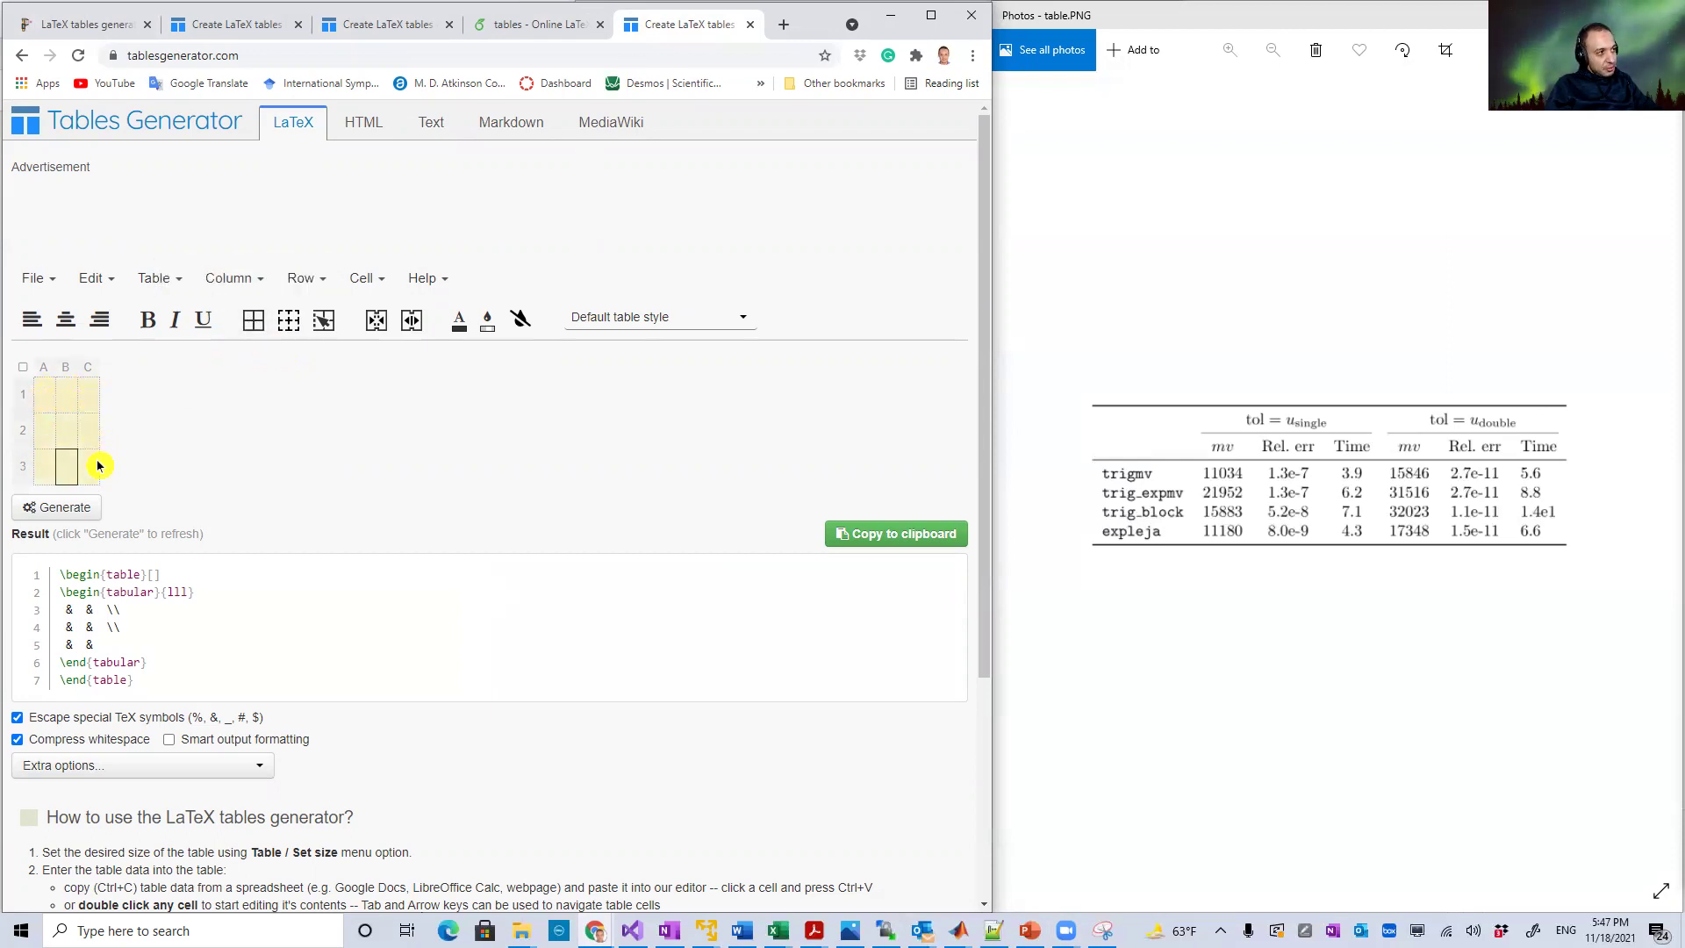
pyautogui.click(251, 321)
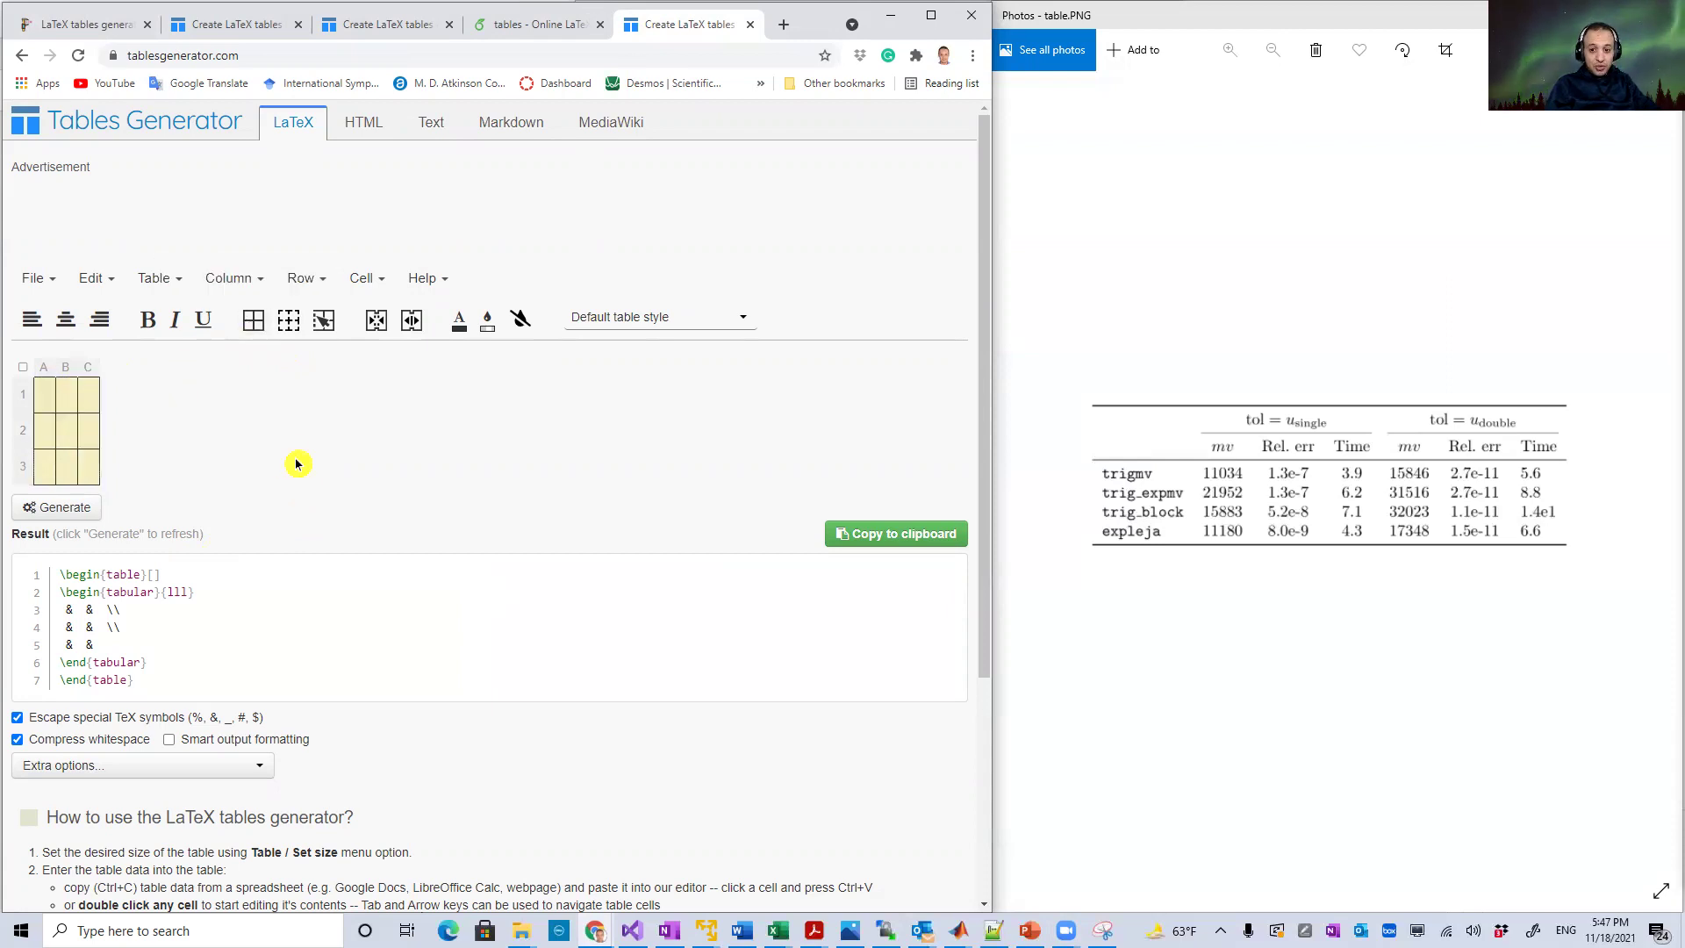
pyautogui.click(52, 400)
pyautogui.moveTo(53, 399); pyautogui.dragTo(94, 462)
pyautogui.click(288, 320)
pyautogui.click(91, 465)
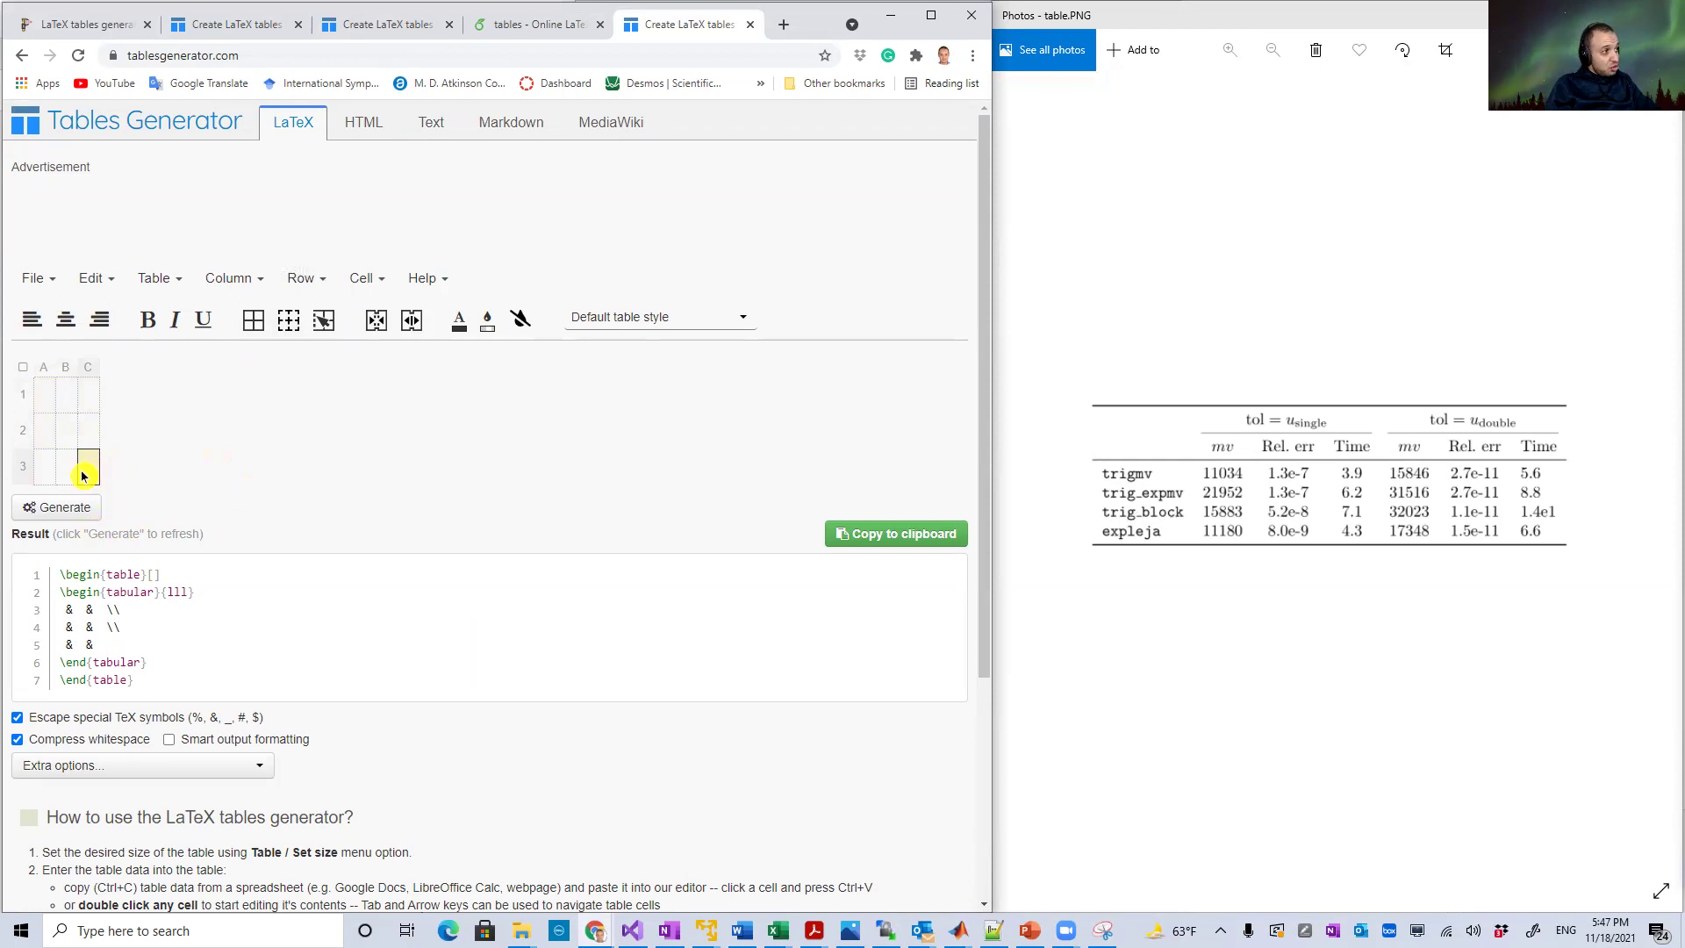
# Step: Regenerate the code with cline and multicolumn borders, paste it over Overleaf's old table, and recompile
pyautogui.click(62, 507)
pyautogui.moveTo(94, 647); pyautogui.dragTo(51, 577)
pyautogui.hotkey('ctrl', 'c')
pyautogui.click(138, 676)
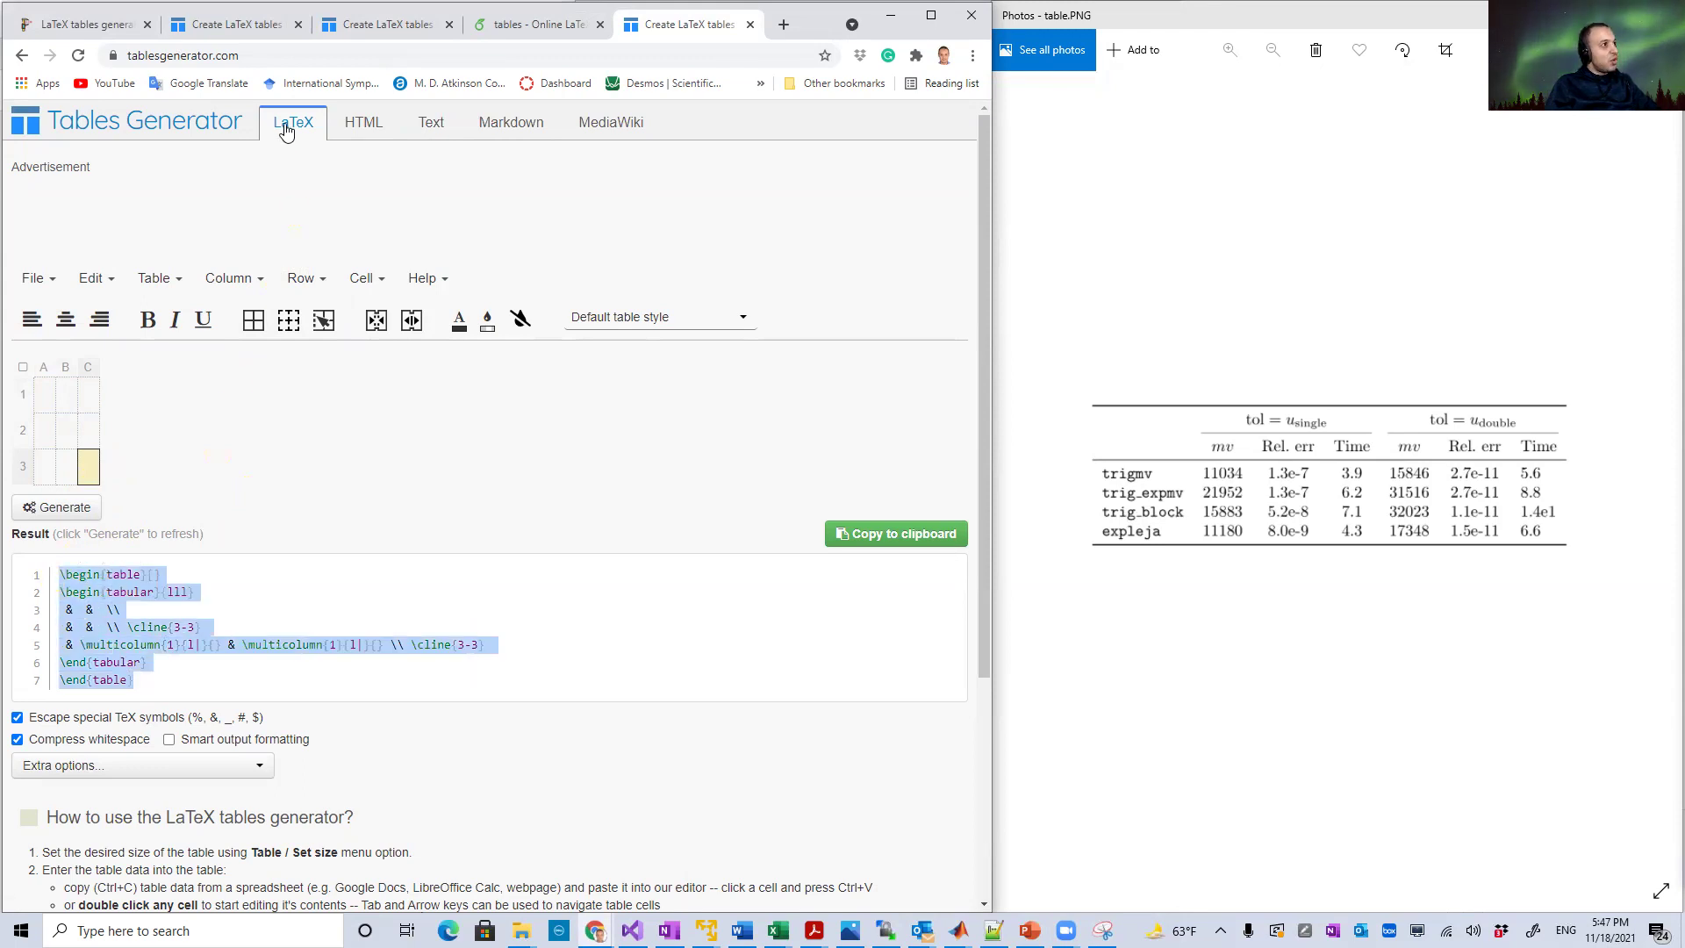
pyautogui.click(479, 27)
pyautogui.moveTo(155, 481); pyautogui.dragTo(67, 355)
pyautogui.hotkey('ctrl', 'v')
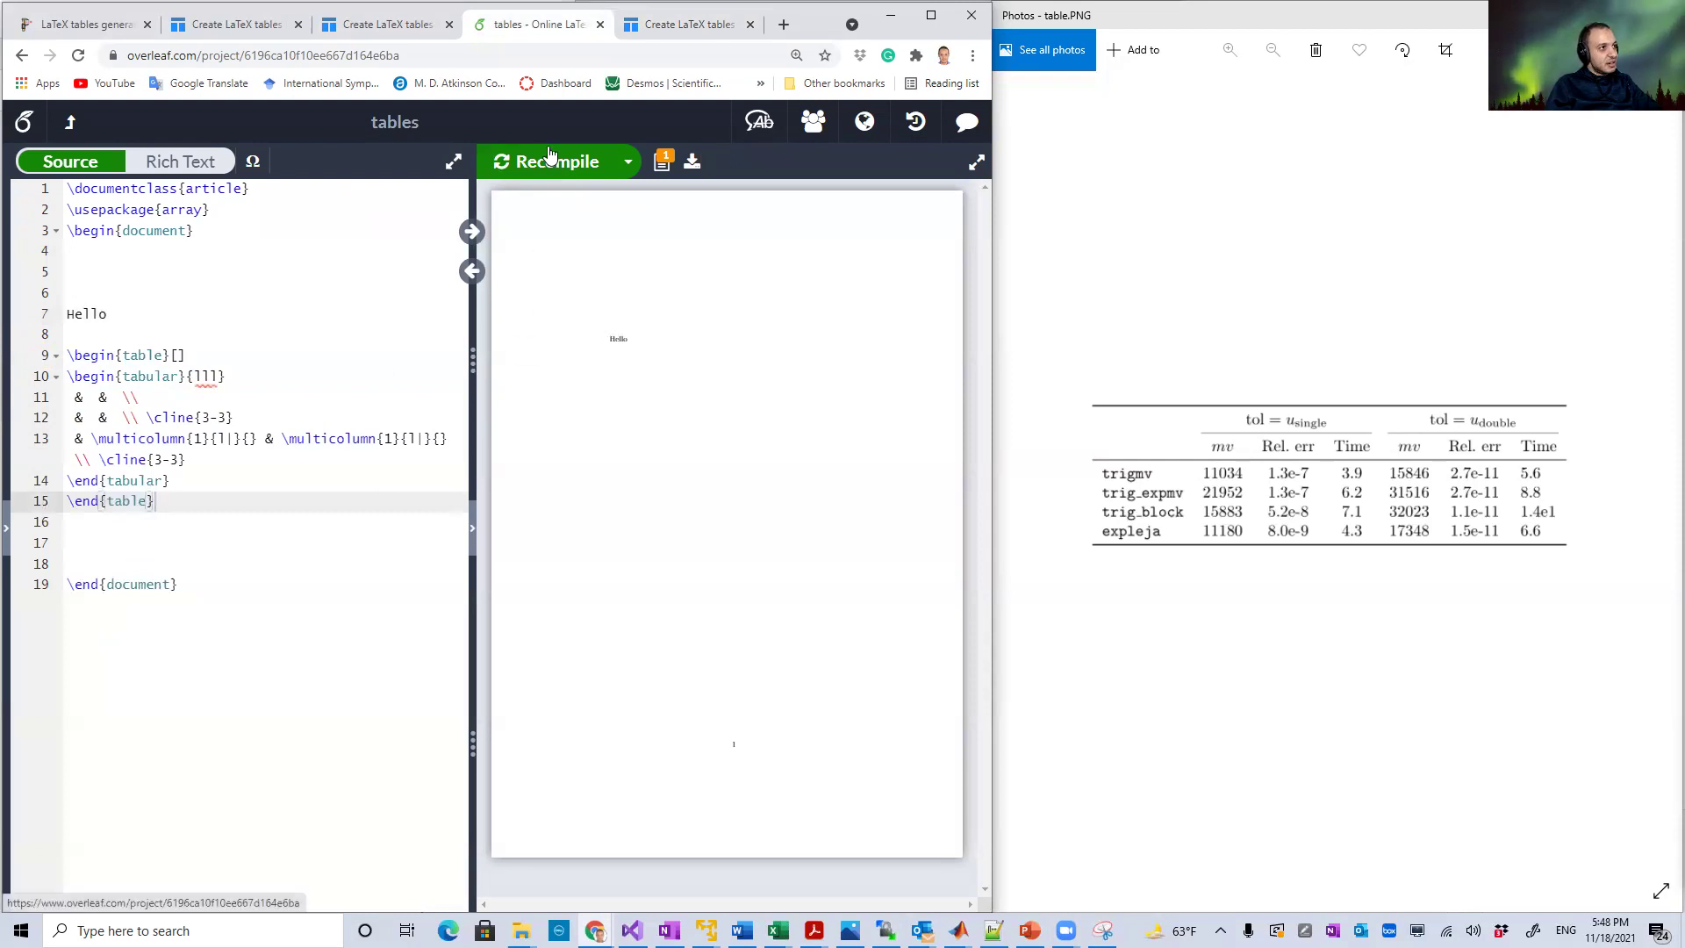
pyautogui.click(551, 159)
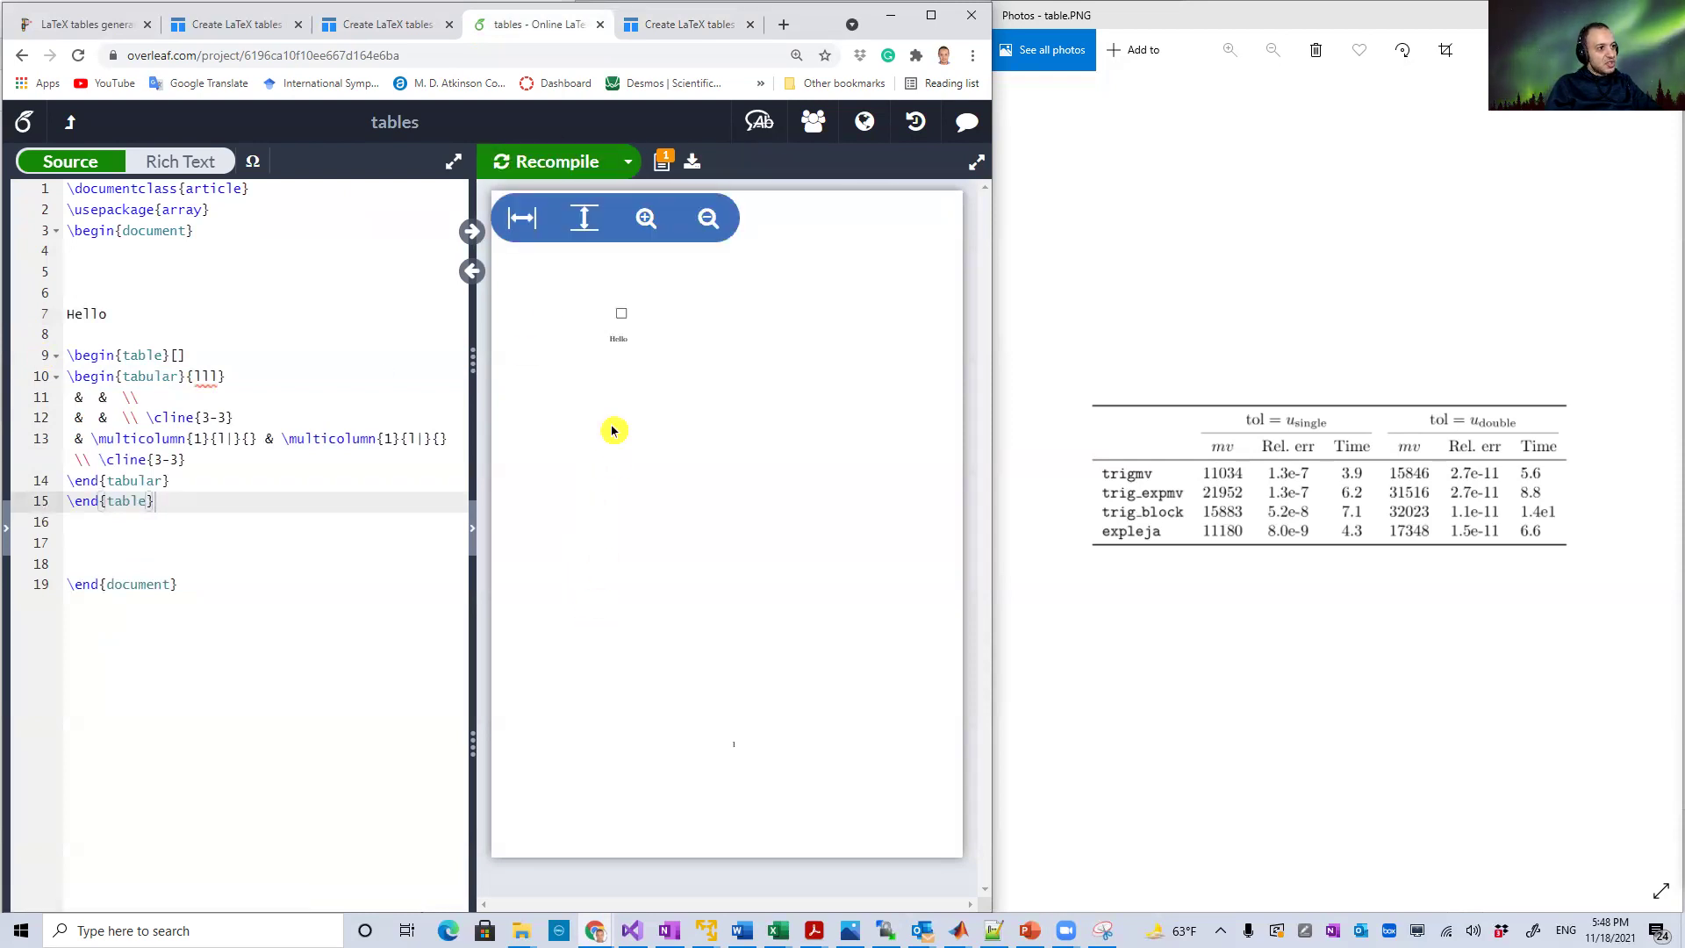
pyautogui.hotkey('ctrl', 'Tab')
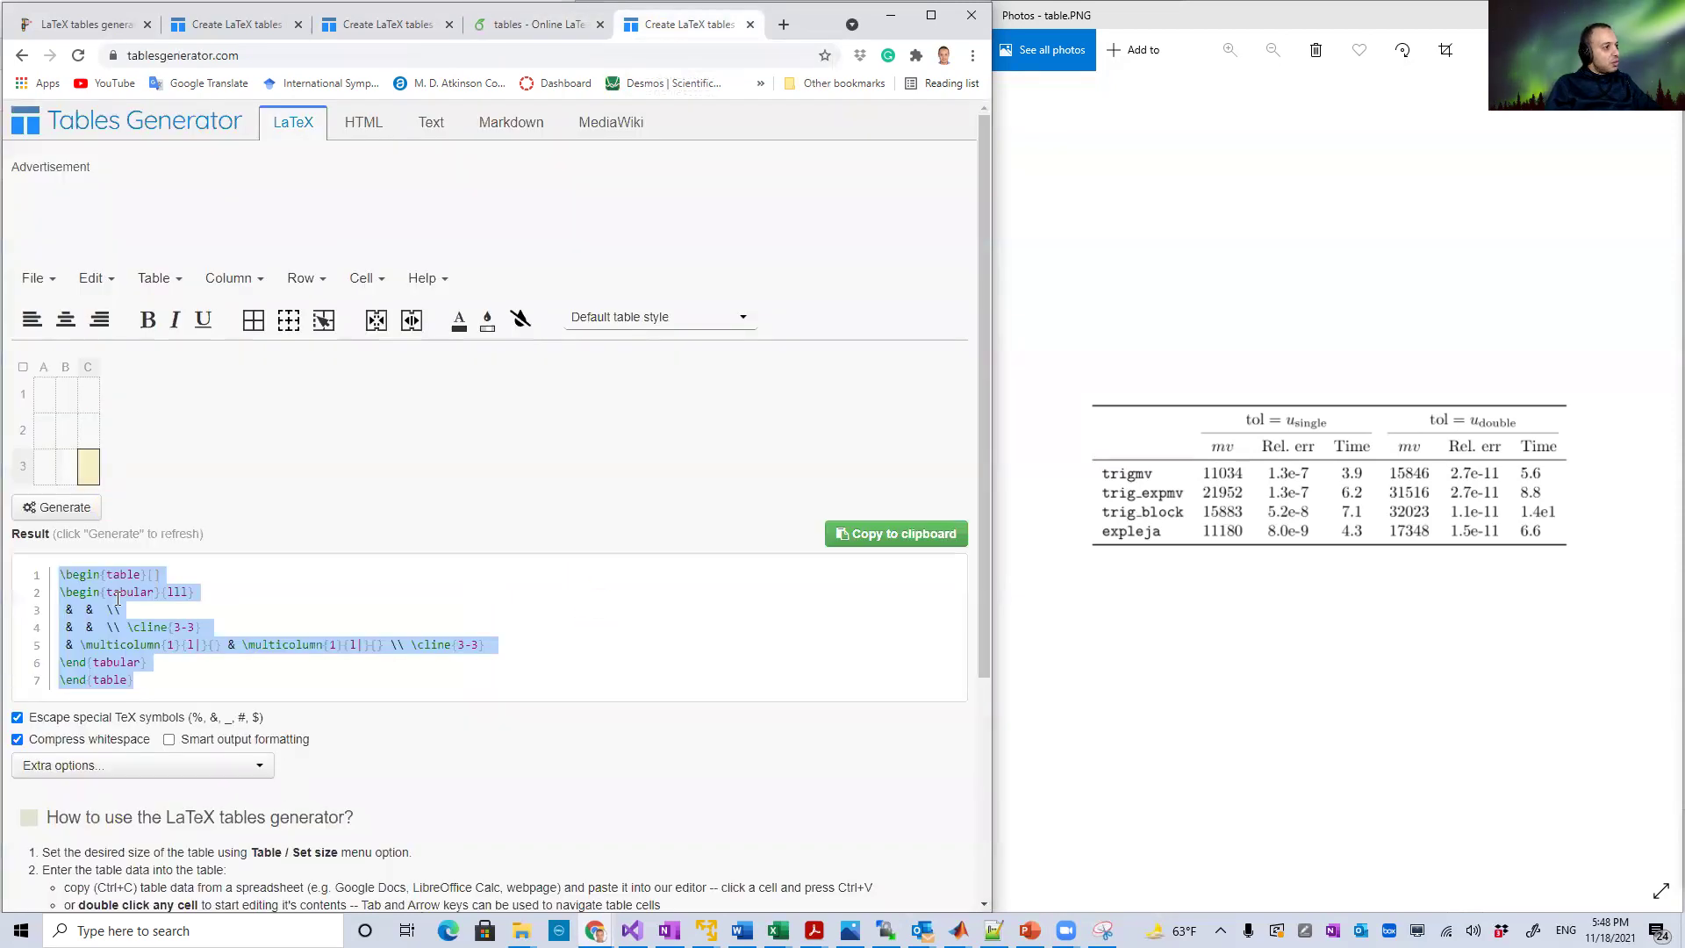
# Step: Border all nine cells, then regenerate and copy the |l|l|l| code with hlines
pyautogui.click(175, 667)
pyautogui.moveTo(43, 401); pyautogui.dragTo(89, 470)
pyautogui.click(251, 323)
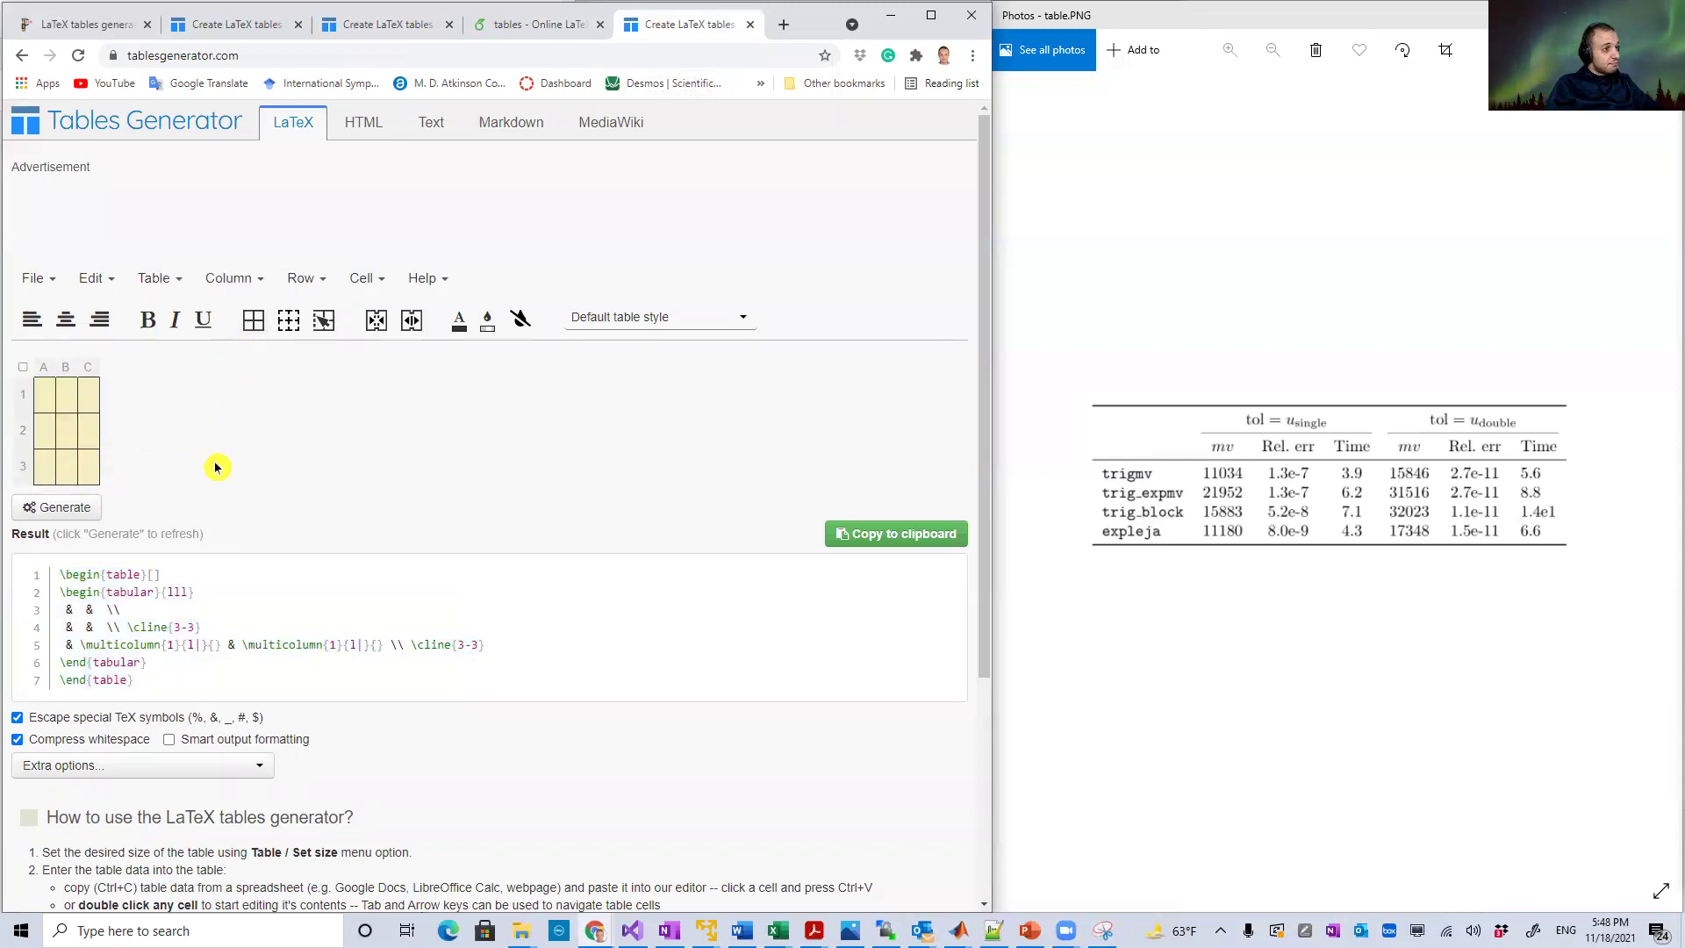
pyautogui.click(67, 511)
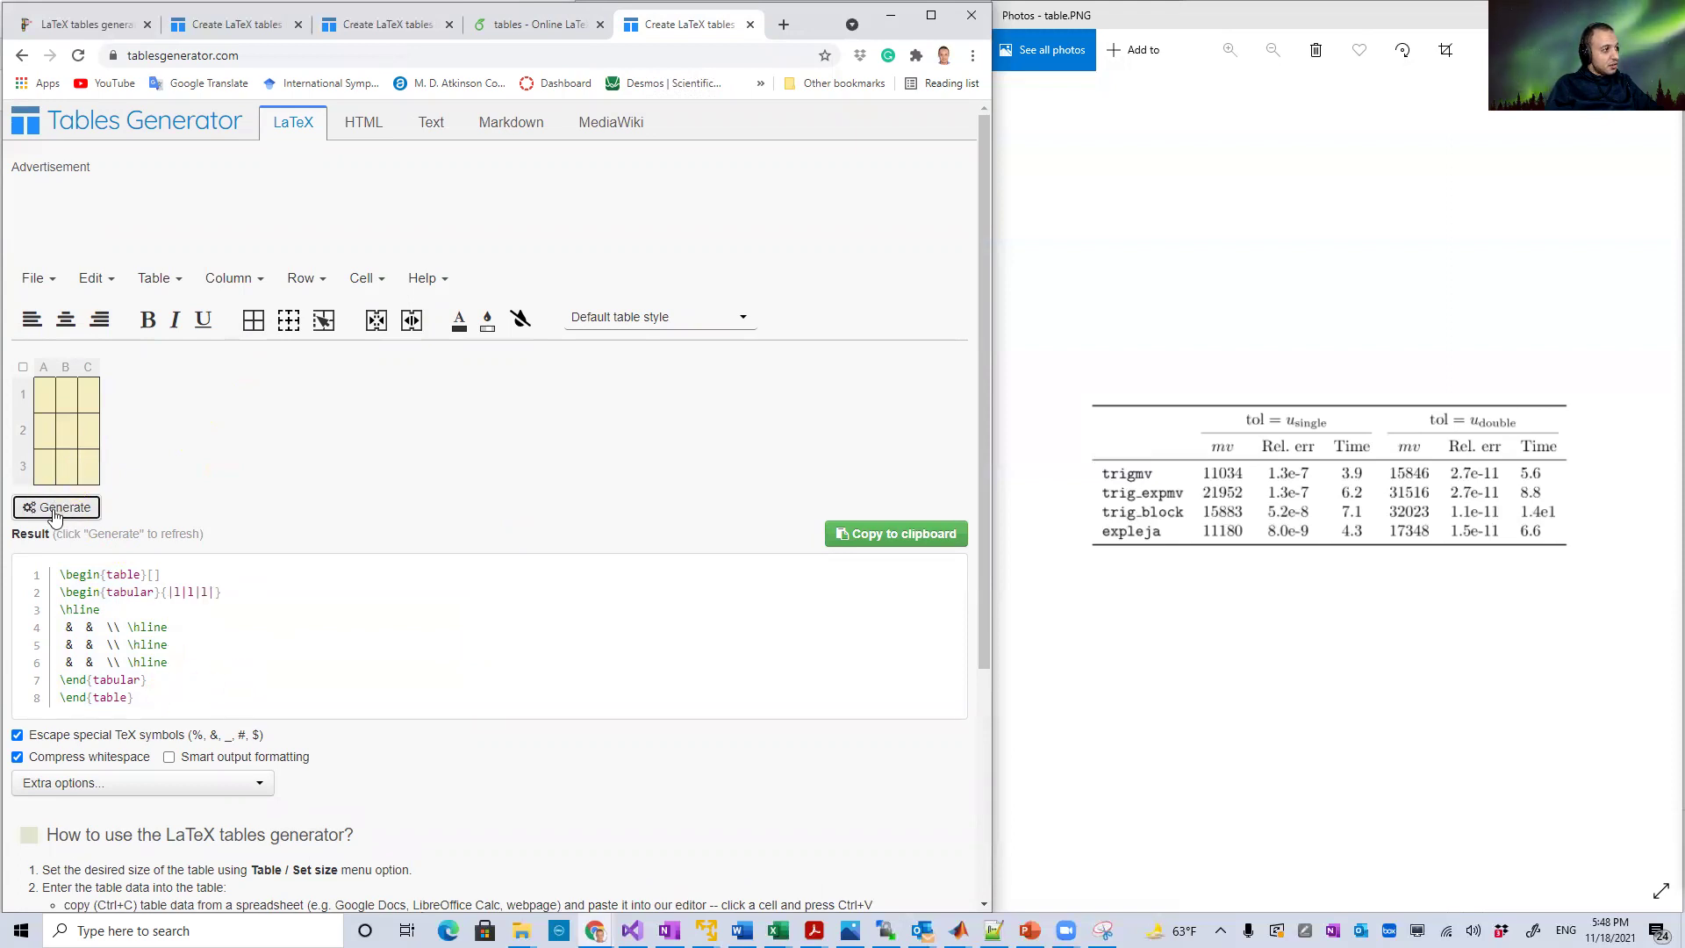
pyautogui.click(894, 549)
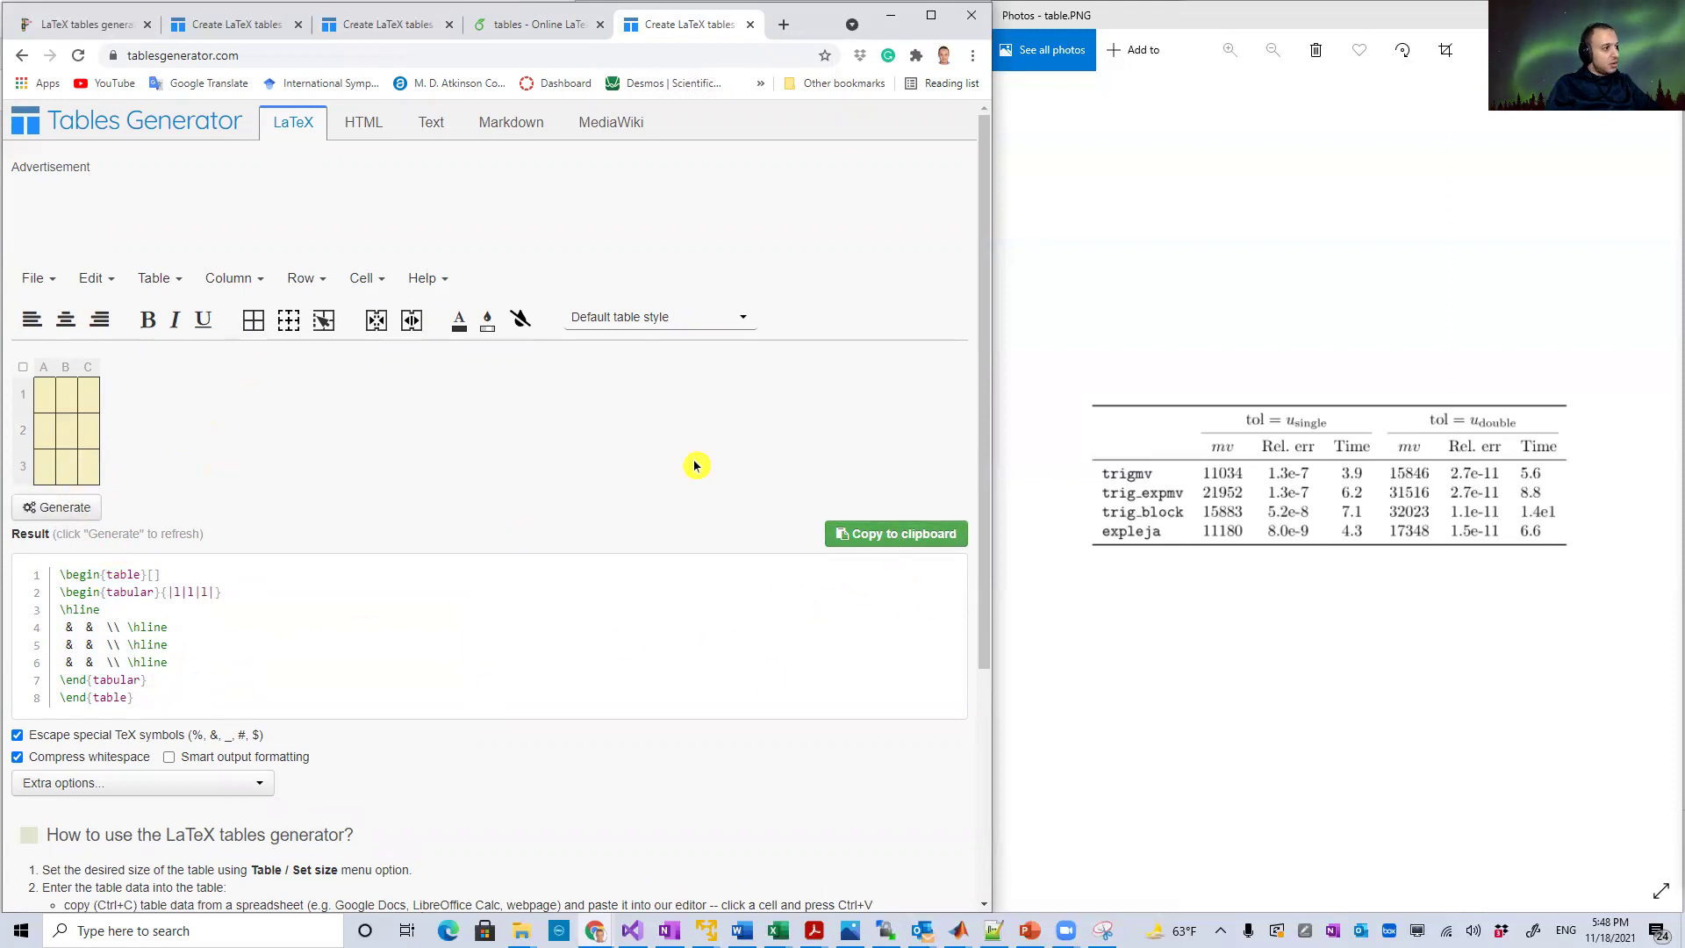
pyautogui.click(538, 24)
pyautogui.moveTo(167, 501); pyautogui.dragTo(56, 356)
# Step: Replace Overleaf's table with the bordered code, set placement to [!bt], and recompile
pyautogui.hotkey('ctrl', 'v')
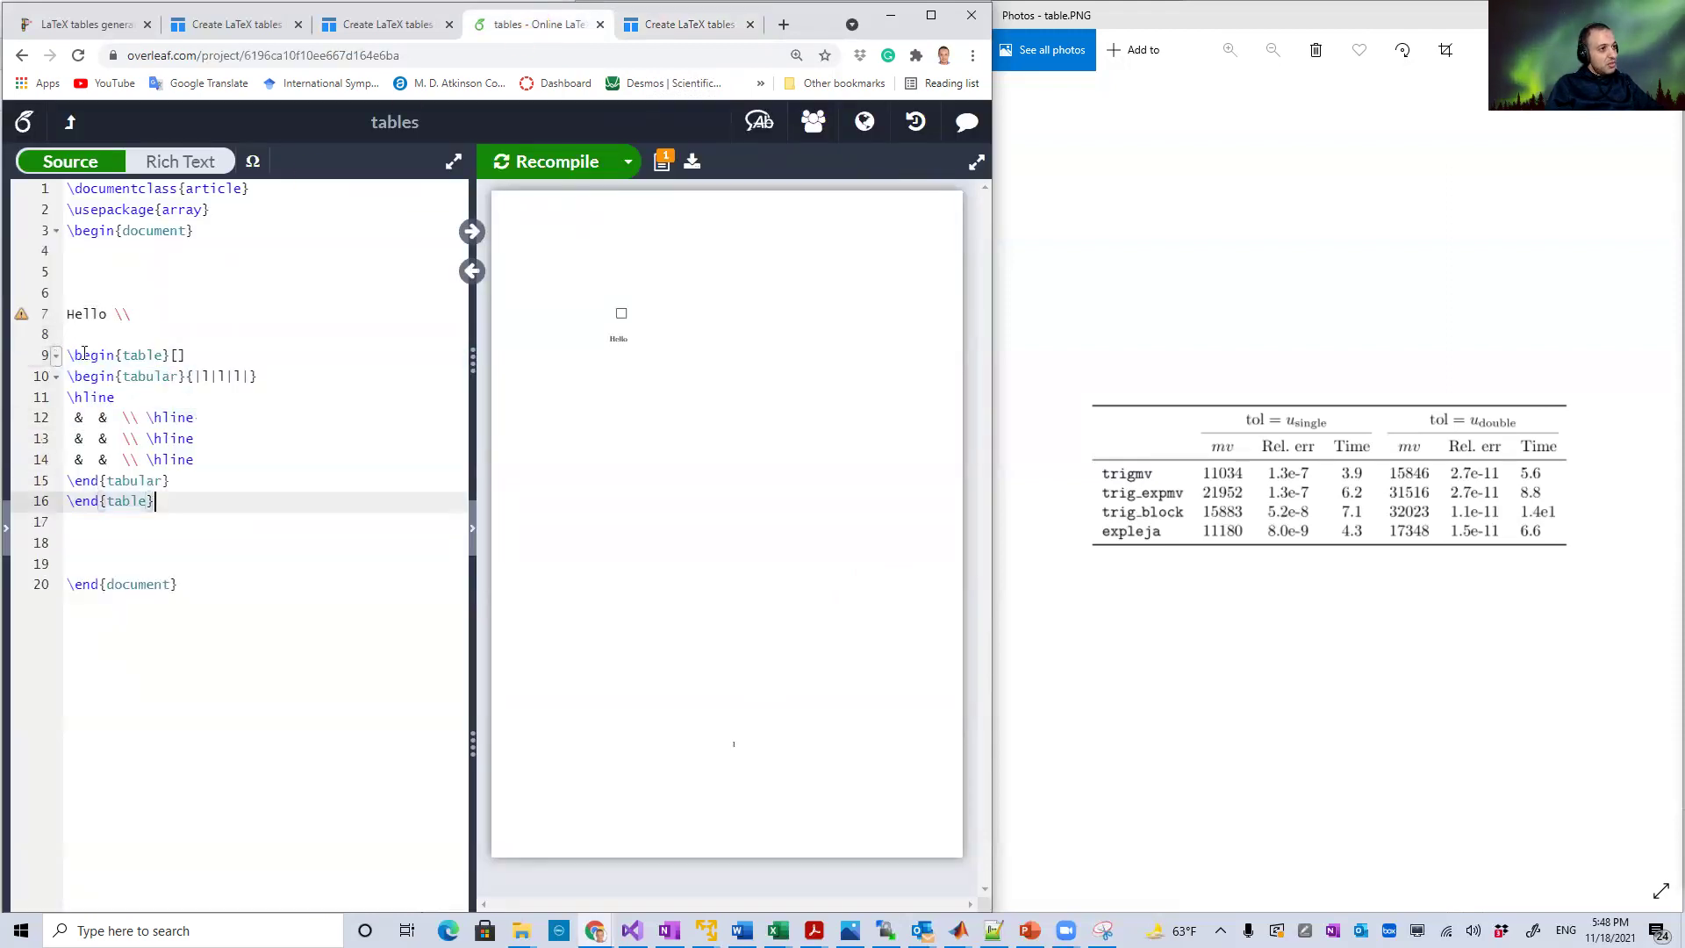
pyautogui.click(178, 355)
pyautogui.write('!bt')
pyautogui.hotkey('ctrl', 's')
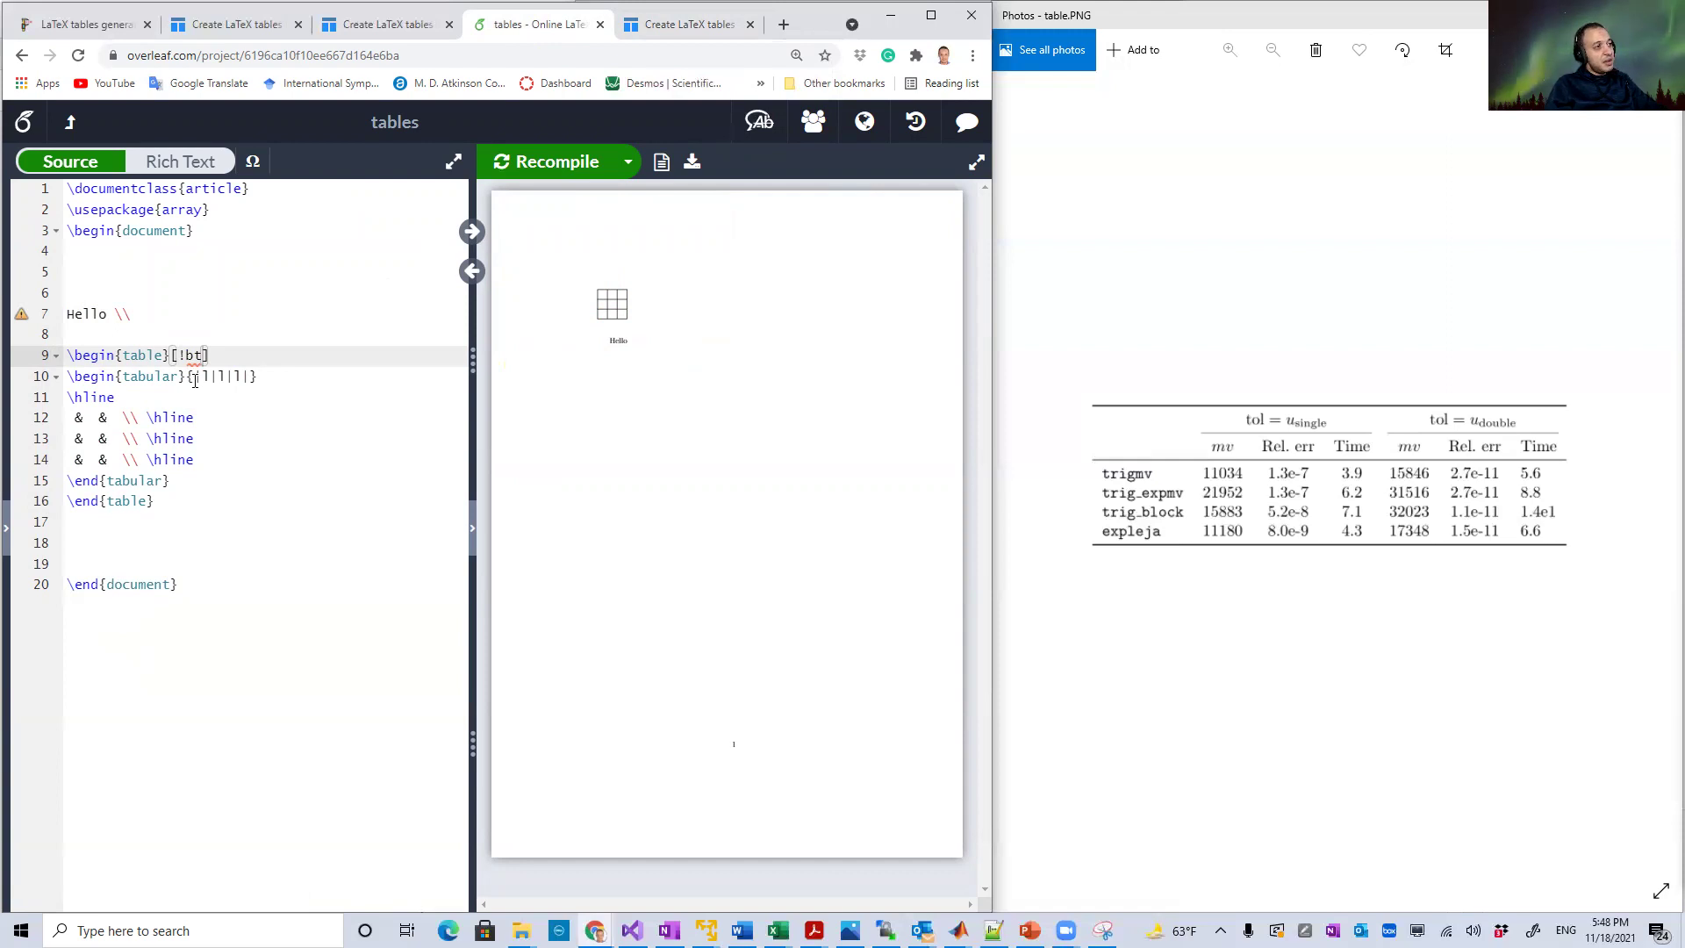
pyautogui.press('Down')
pyautogui.press('Down')
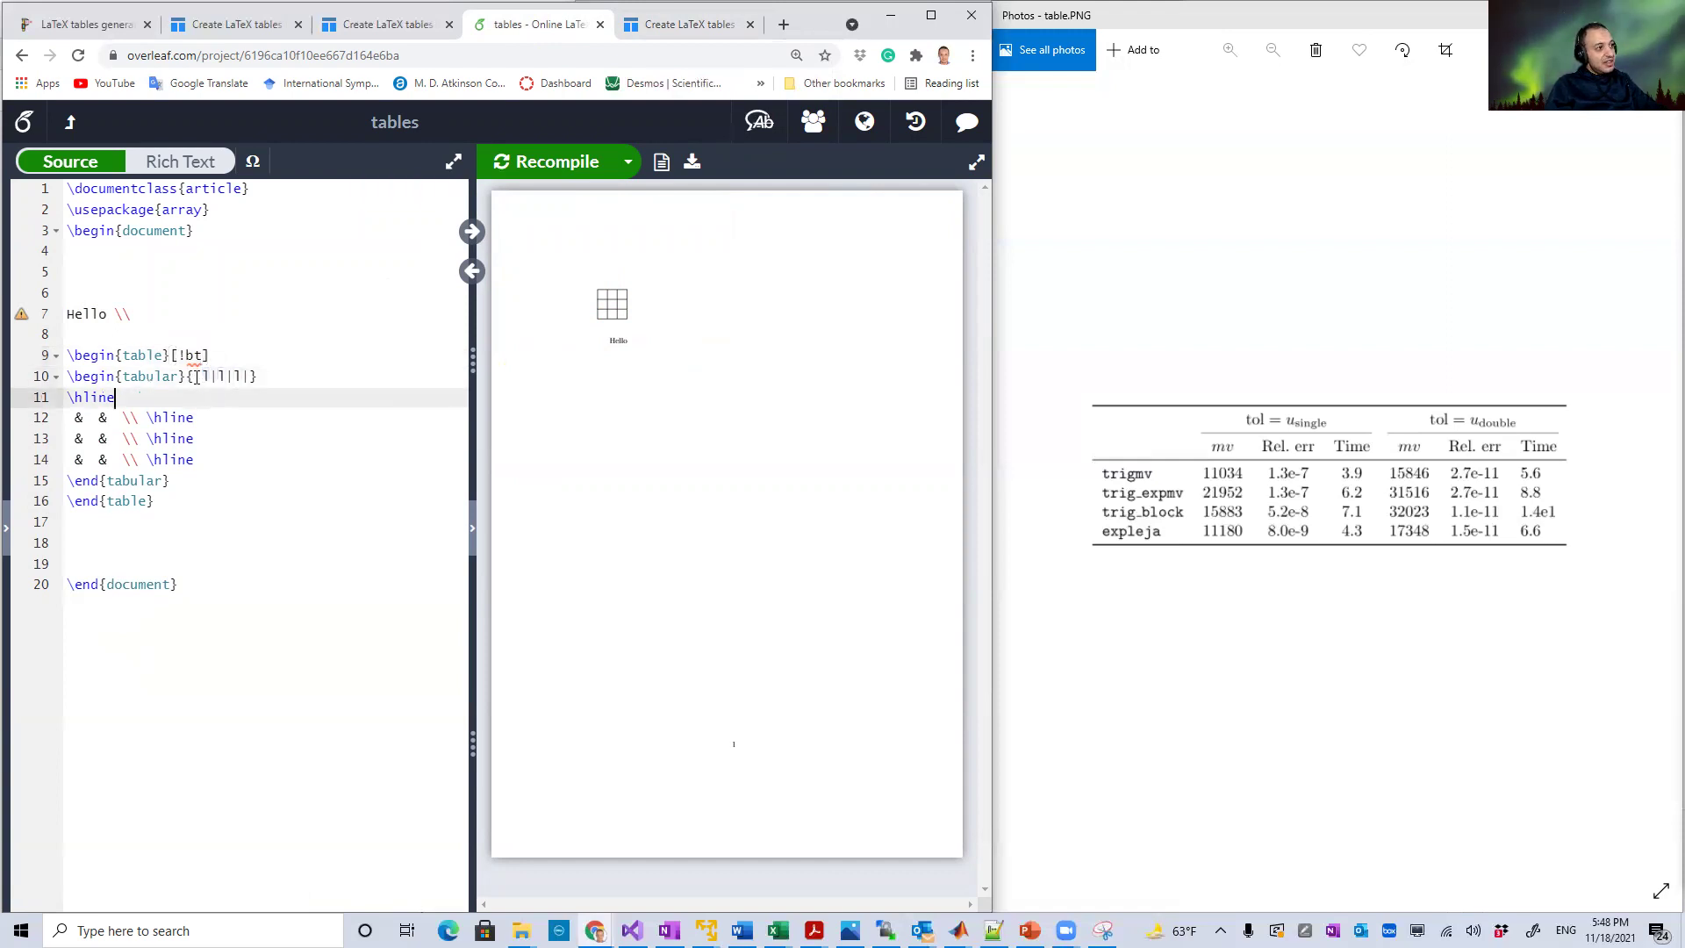
pyautogui.click(681, 24)
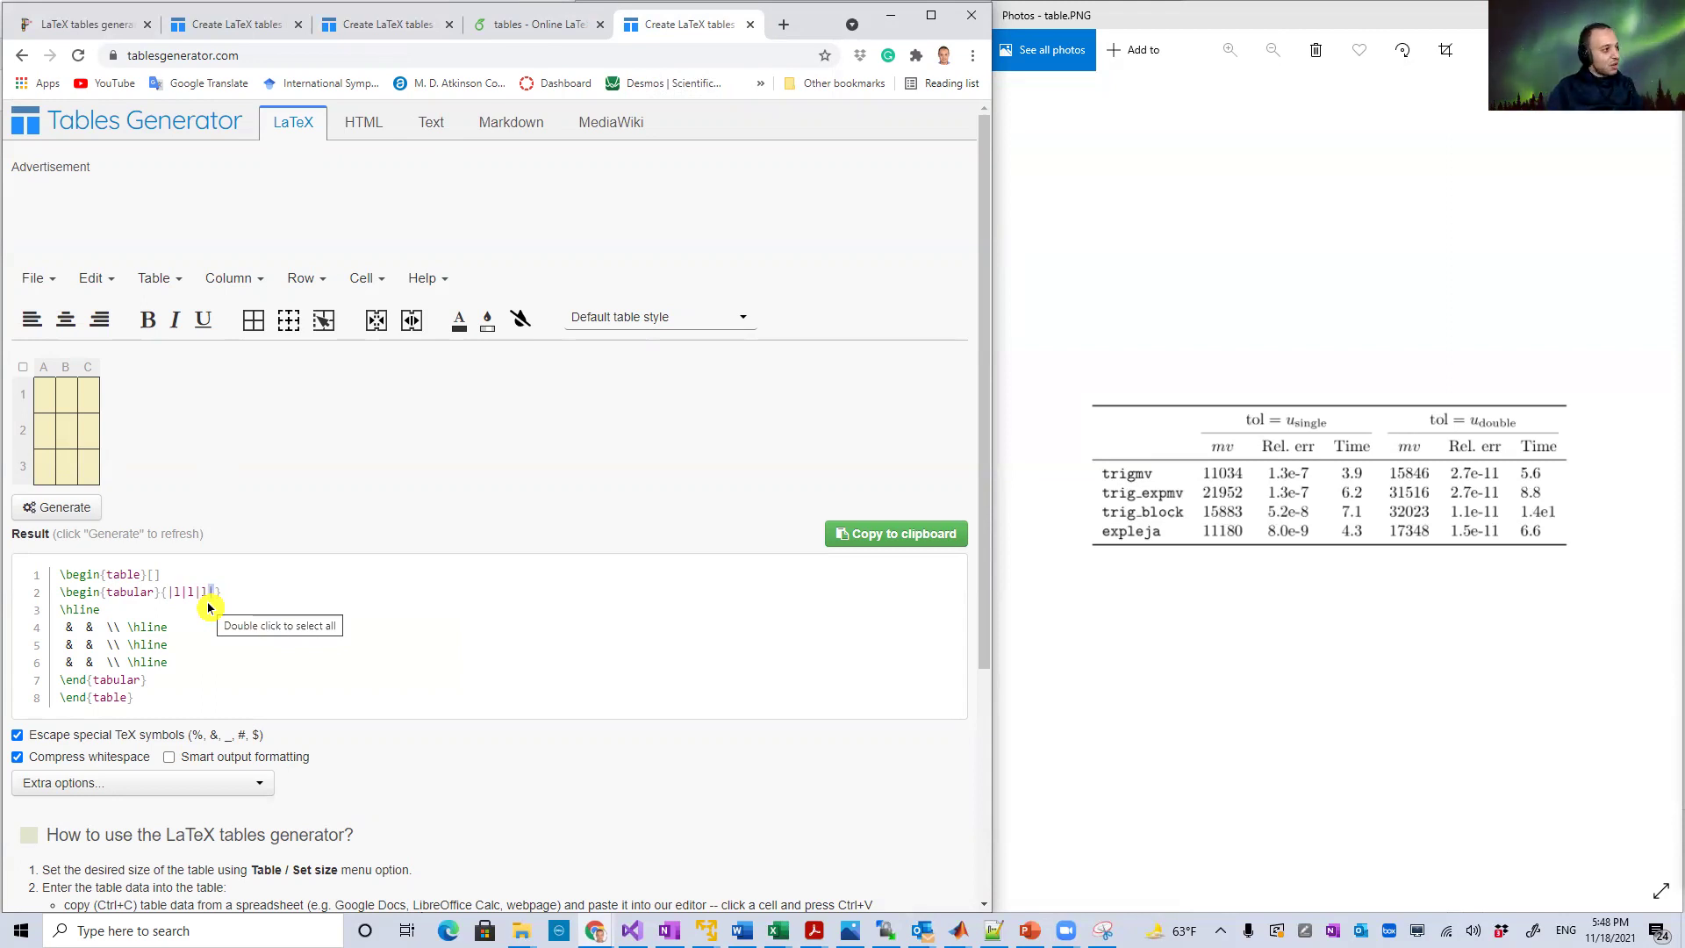
# Step: Remove all borders from the nine grid cells
pyautogui.moveTo(127, 627)
pyautogui.mouseDown()
pyautogui.moveTo(163, 628)
pyautogui.moveTo(132, 646)
pyautogui.mouseUp()
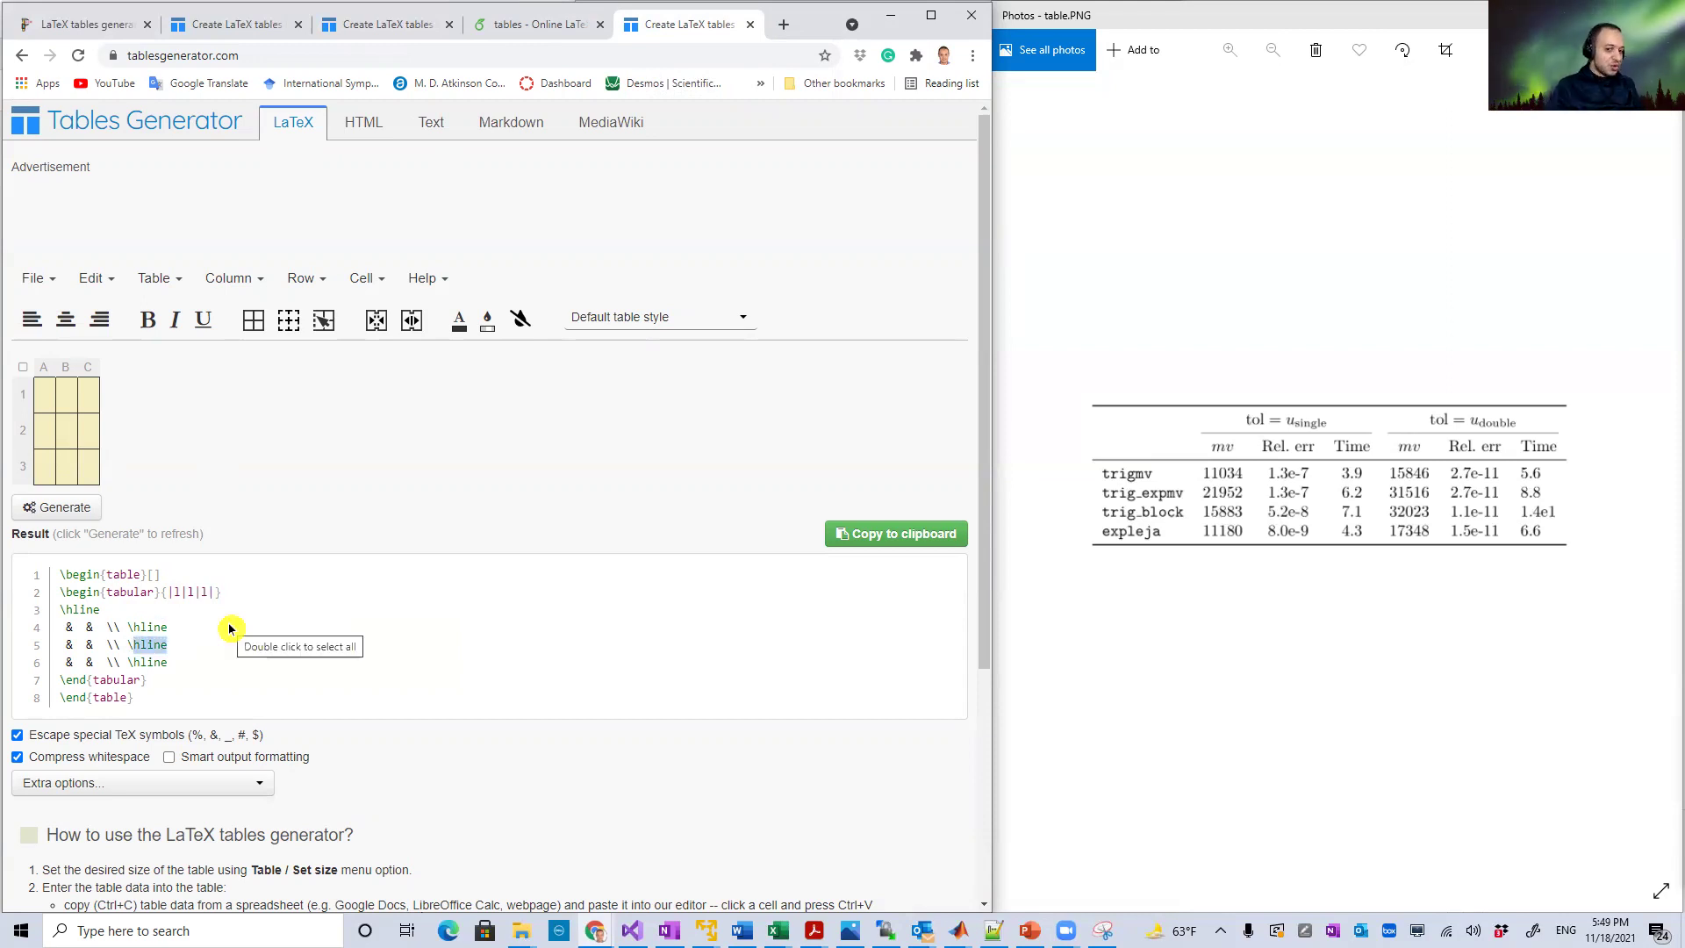
pyautogui.moveTo(43, 402); pyautogui.dragTo(89, 467)
pyautogui.click(289, 320)
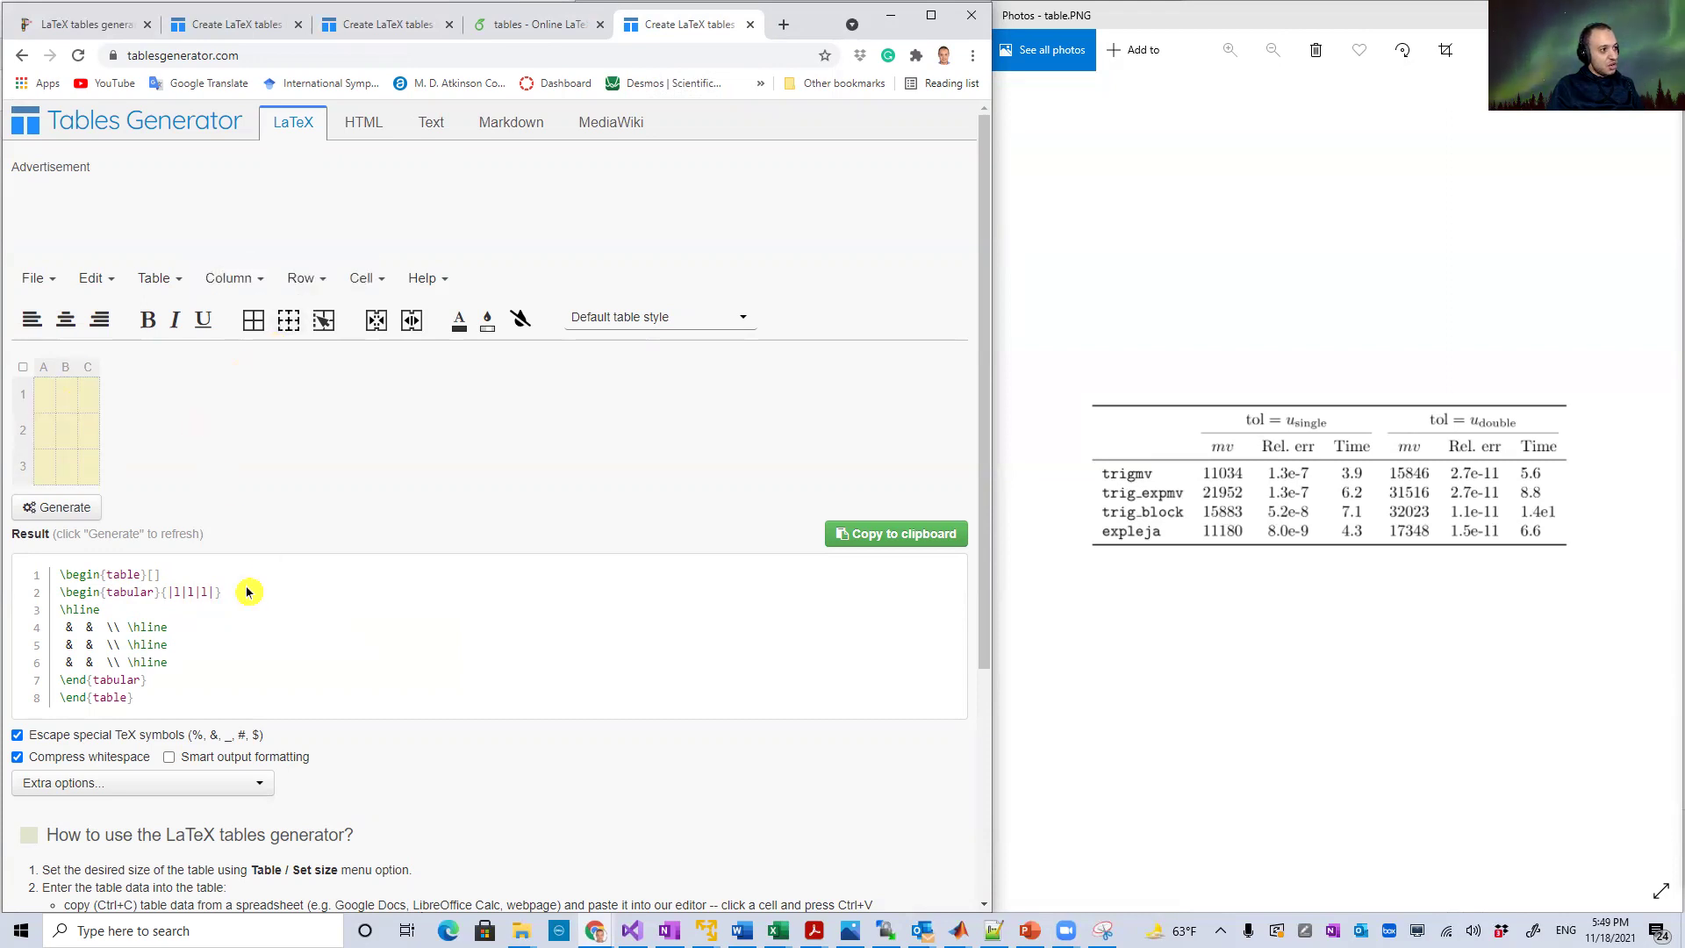
# Step: Select the result code and regenerate it as a plain tabular{lll} without hlines
pyautogui.moveTo(161, 592); pyautogui.dragTo(101, 612)
pyautogui.click(130, 624)
pyautogui.hotkey('ctrl', 'a')
pyautogui.doubleClick(144, 643)
pyautogui.hotkey('ctrl', 'a')
pyautogui.click(144, 644)
pyautogui.hotkey('ctrl', 'a')
pyautogui.click(144, 643)
pyautogui.hotkey('ctrl', 'a')
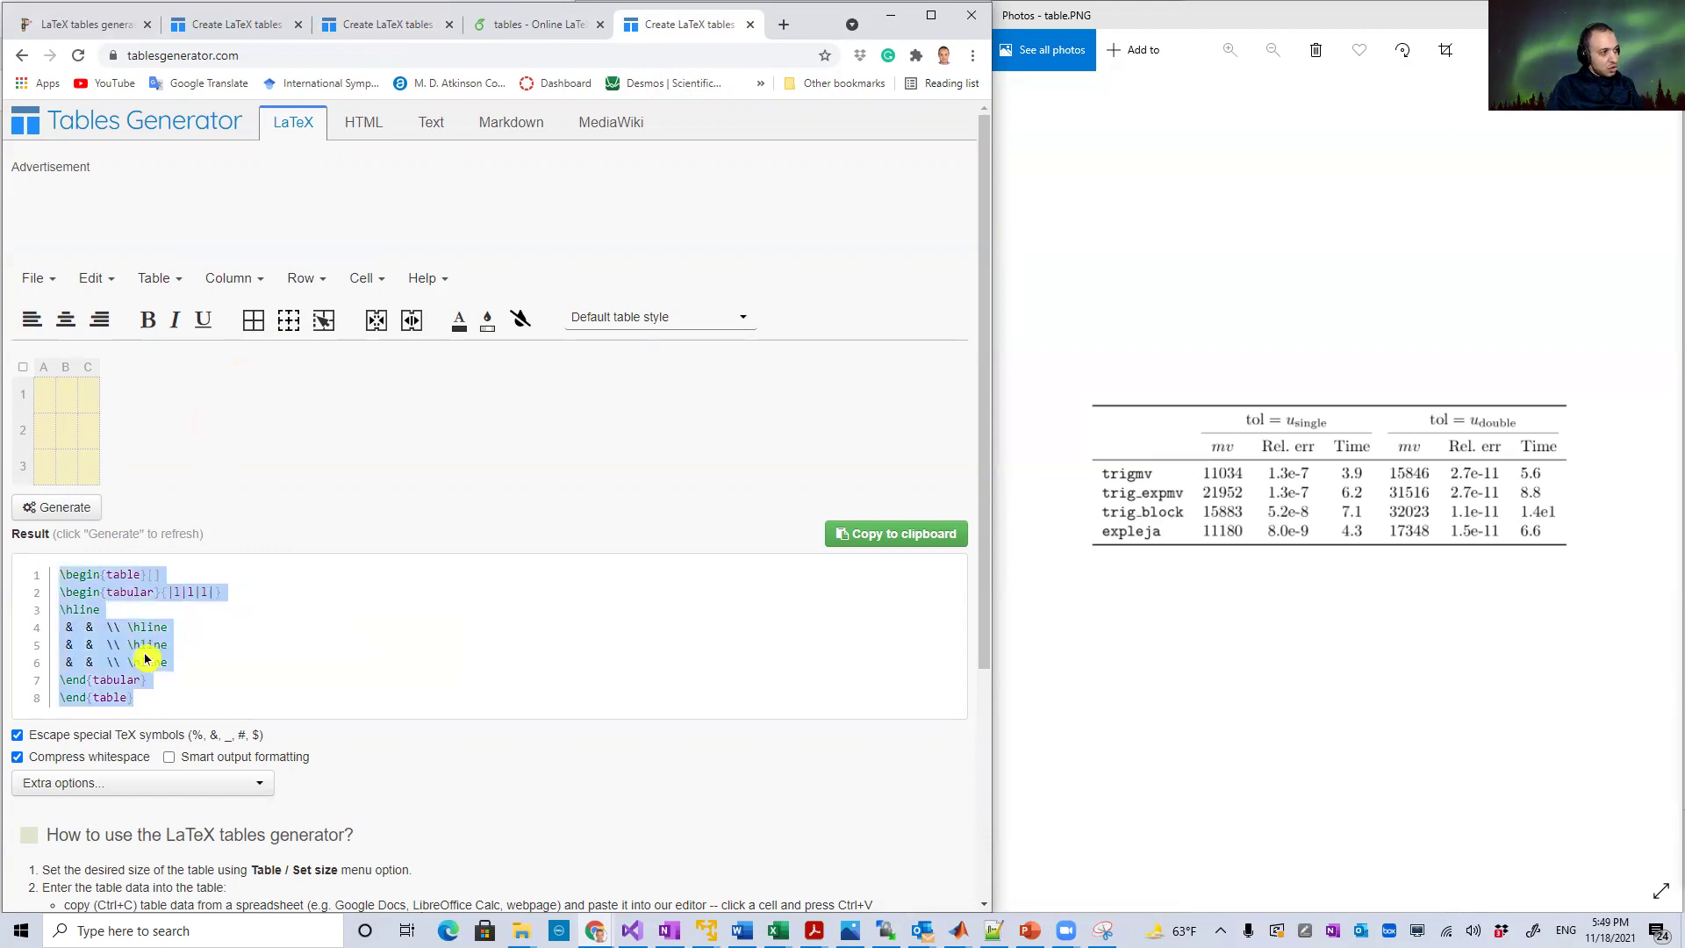
pyautogui.click(72, 516)
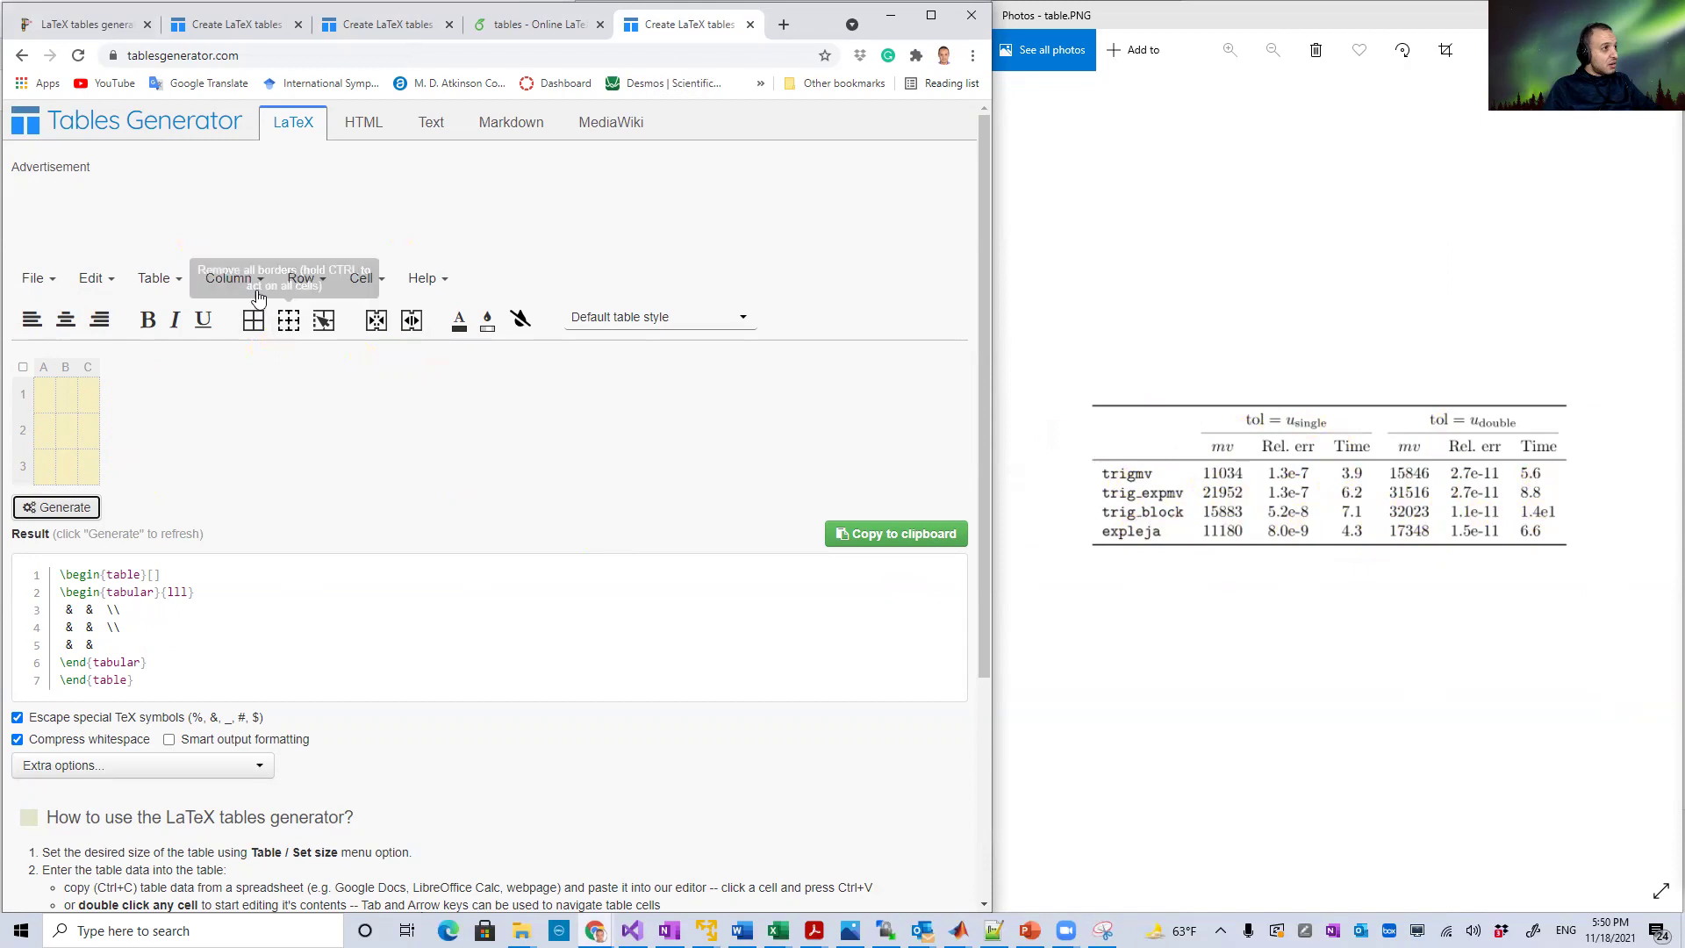
# Step: Insert four columns to the left and right, widening the grid to seven columns A–G
pyautogui.click(230, 280)
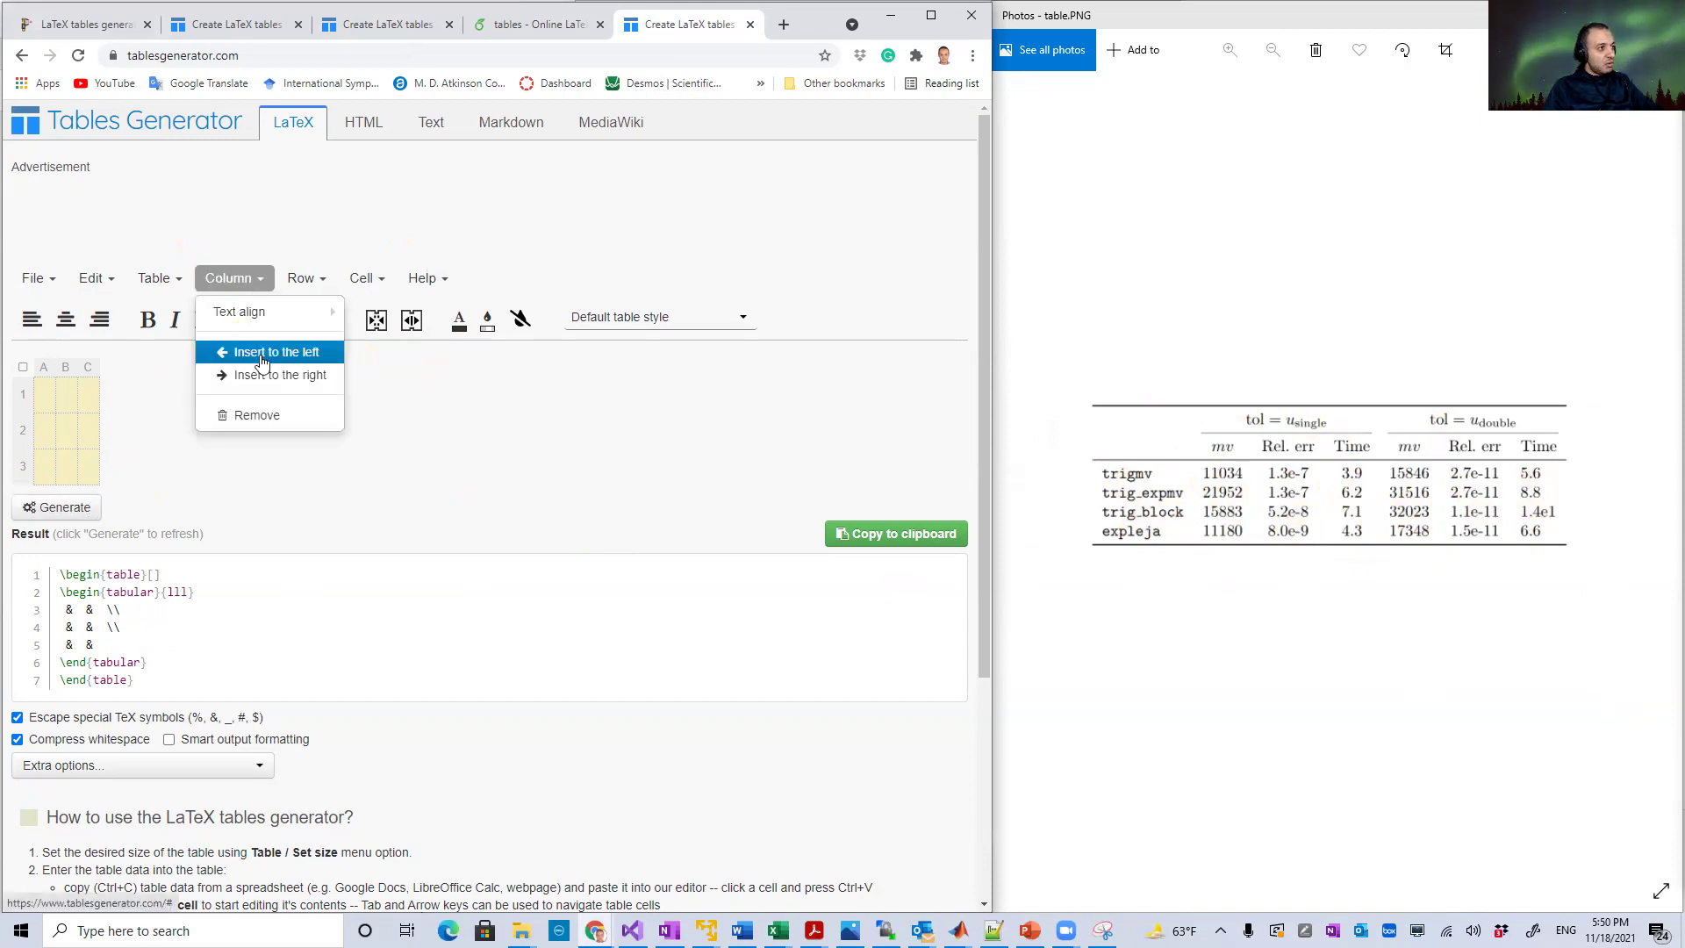
pyautogui.click(262, 362)
pyautogui.click(233, 279)
pyautogui.moveTo(277, 316)
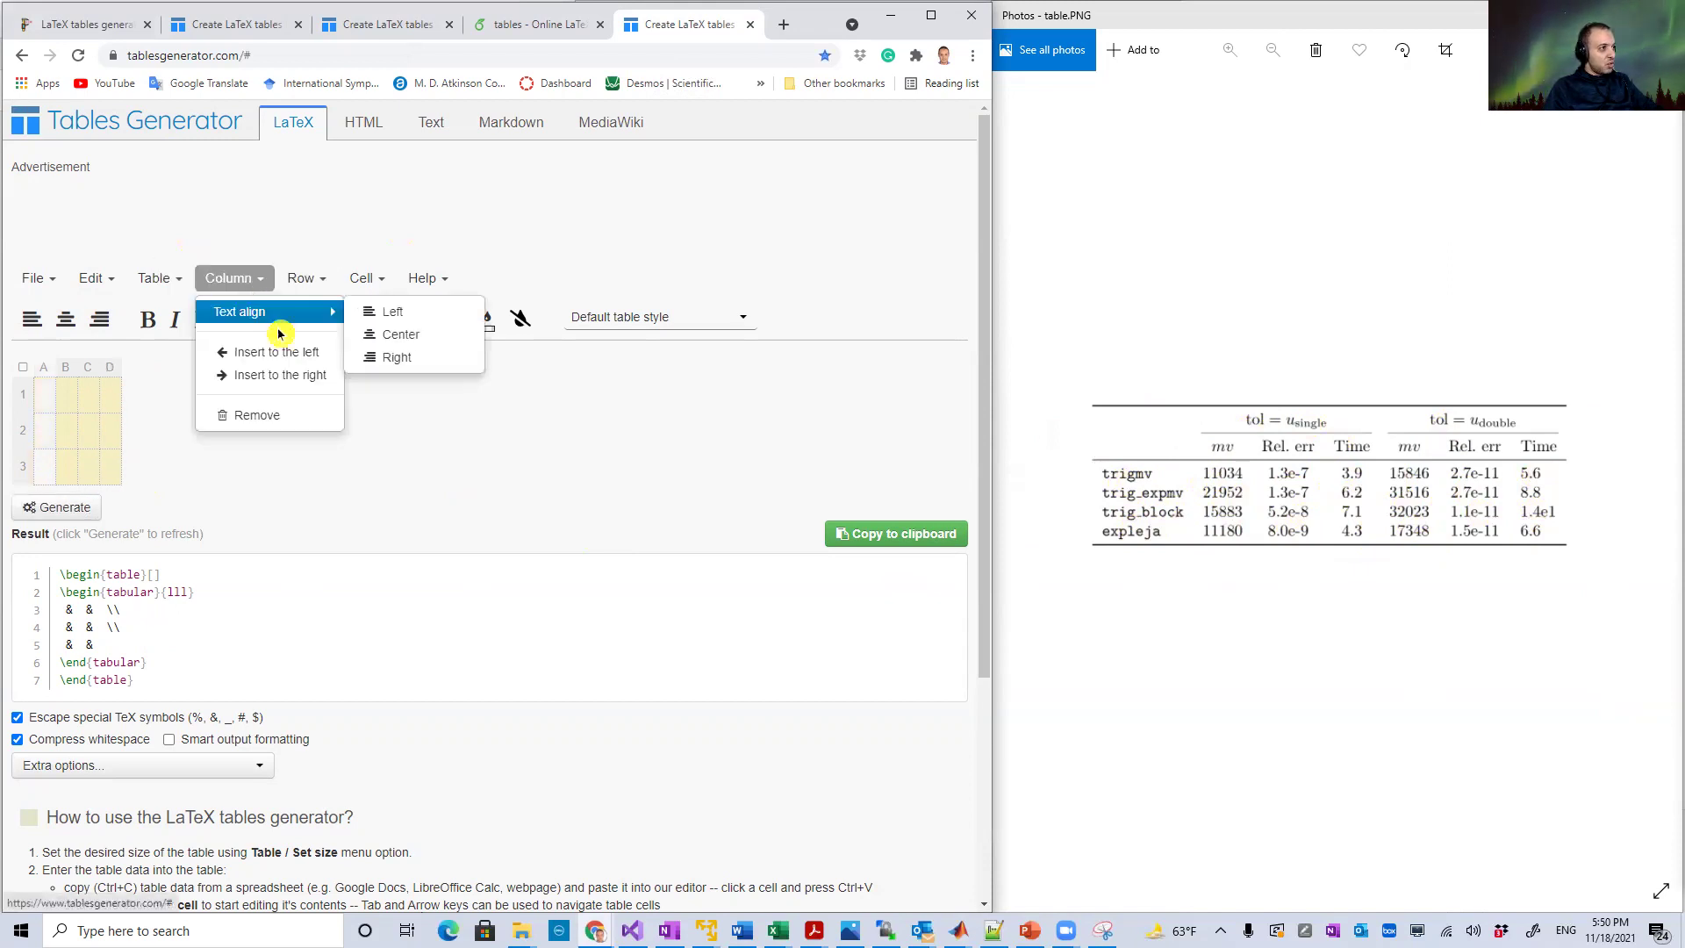
pyautogui.click(283, 375)
pyautogui.click(230, 279)
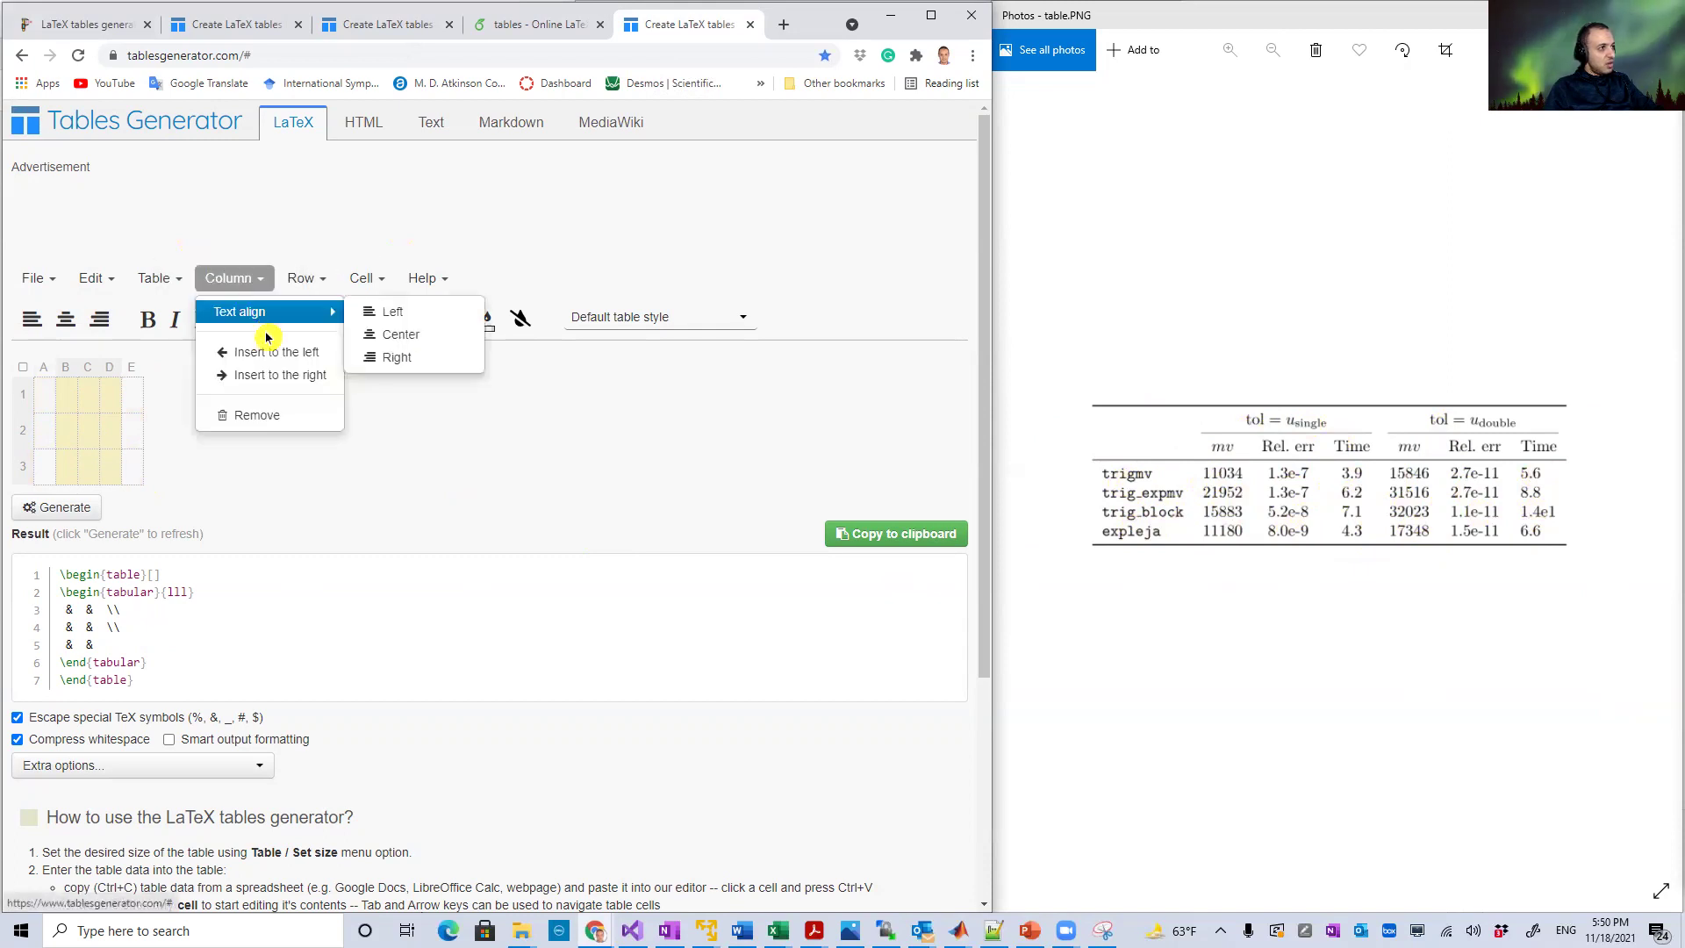
pyautogui.click(263, 375)
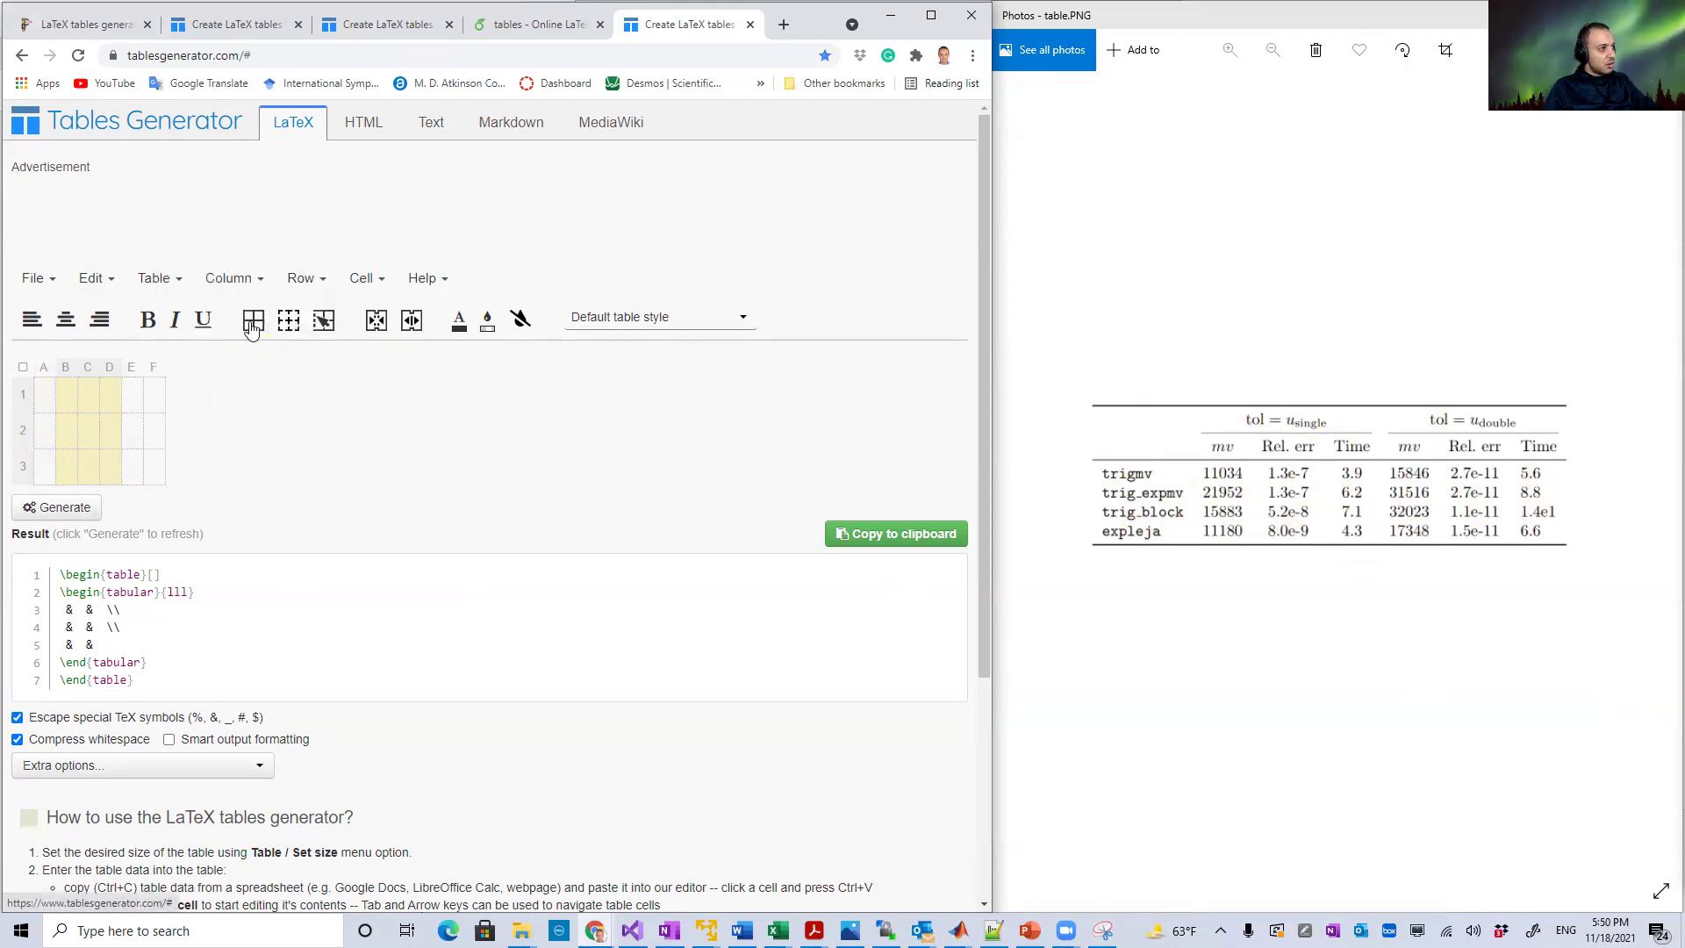
pyautogui.click(233, 279)
pyautogui.click(264, 360)
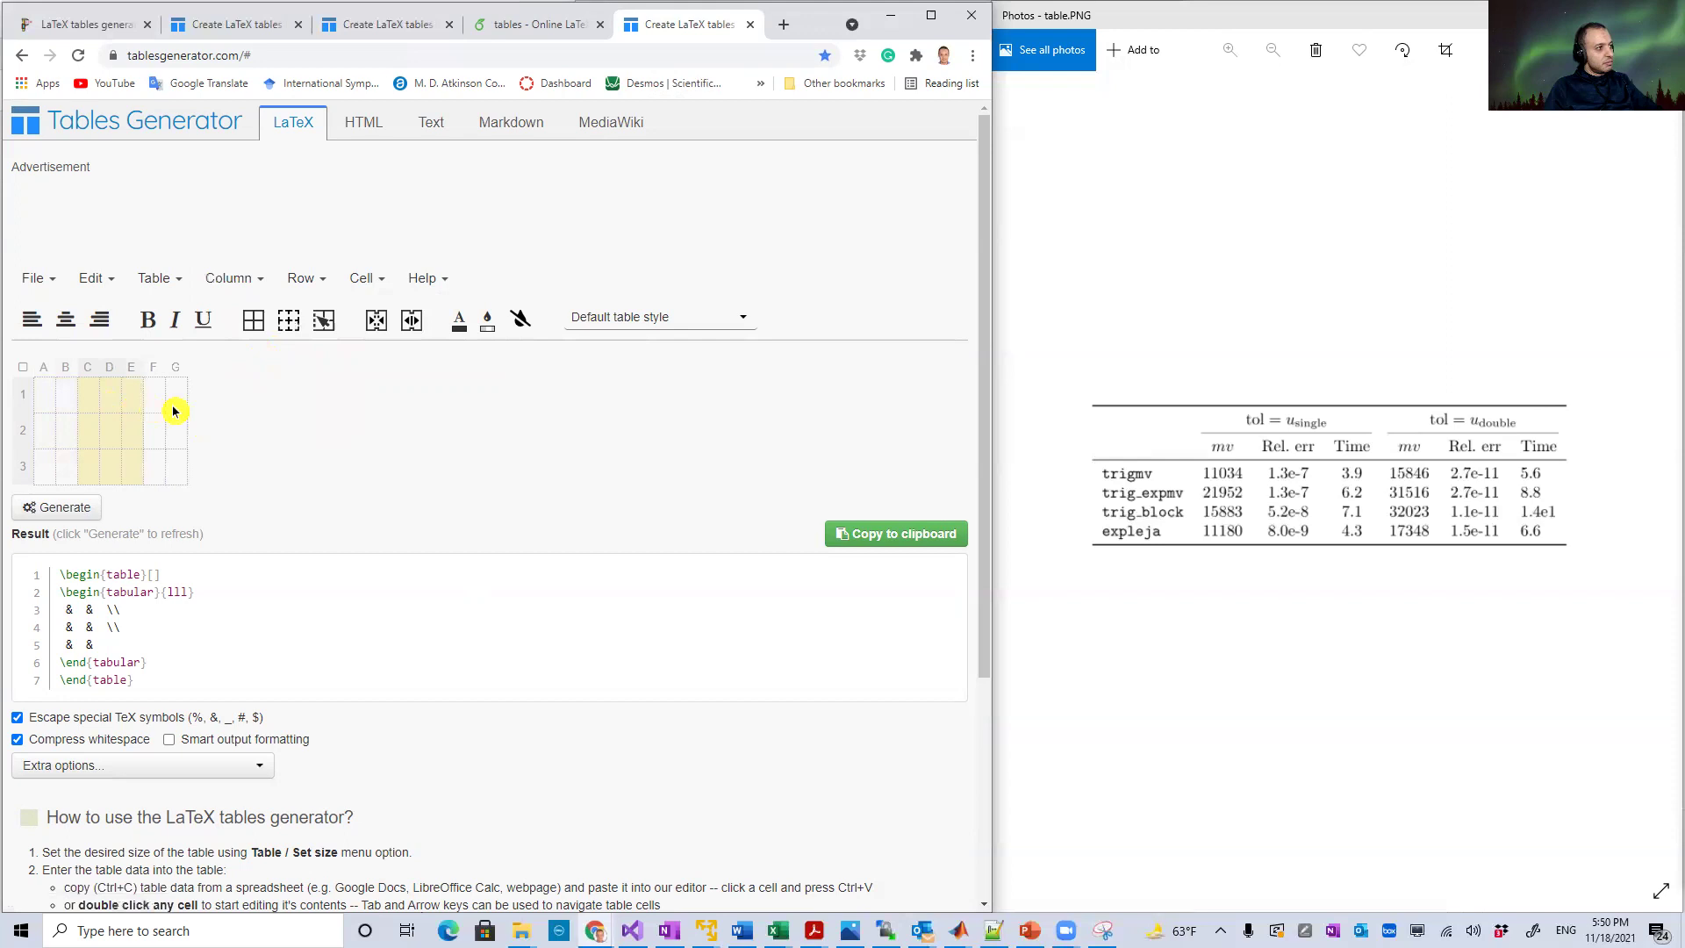
pyautogui.click(149, 420)
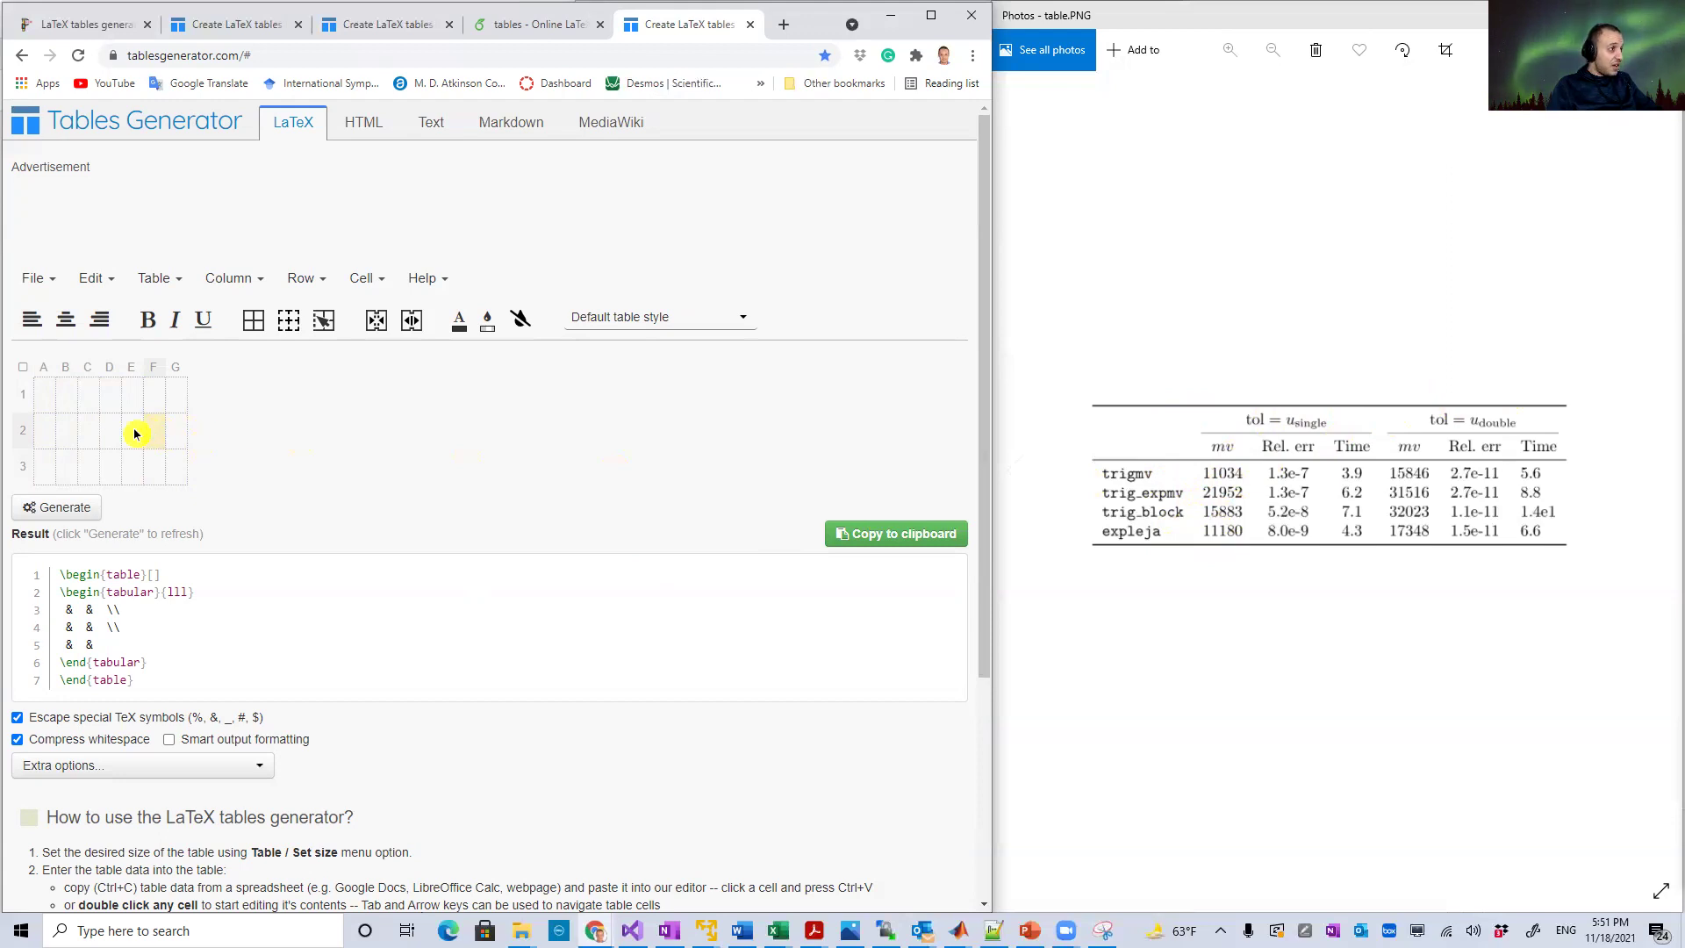
# Step: Insert three rows above and below row 3, giving the grid six rows
pyautogui.moveTo(151, 466); pyautogui.dragTo(173, 474)
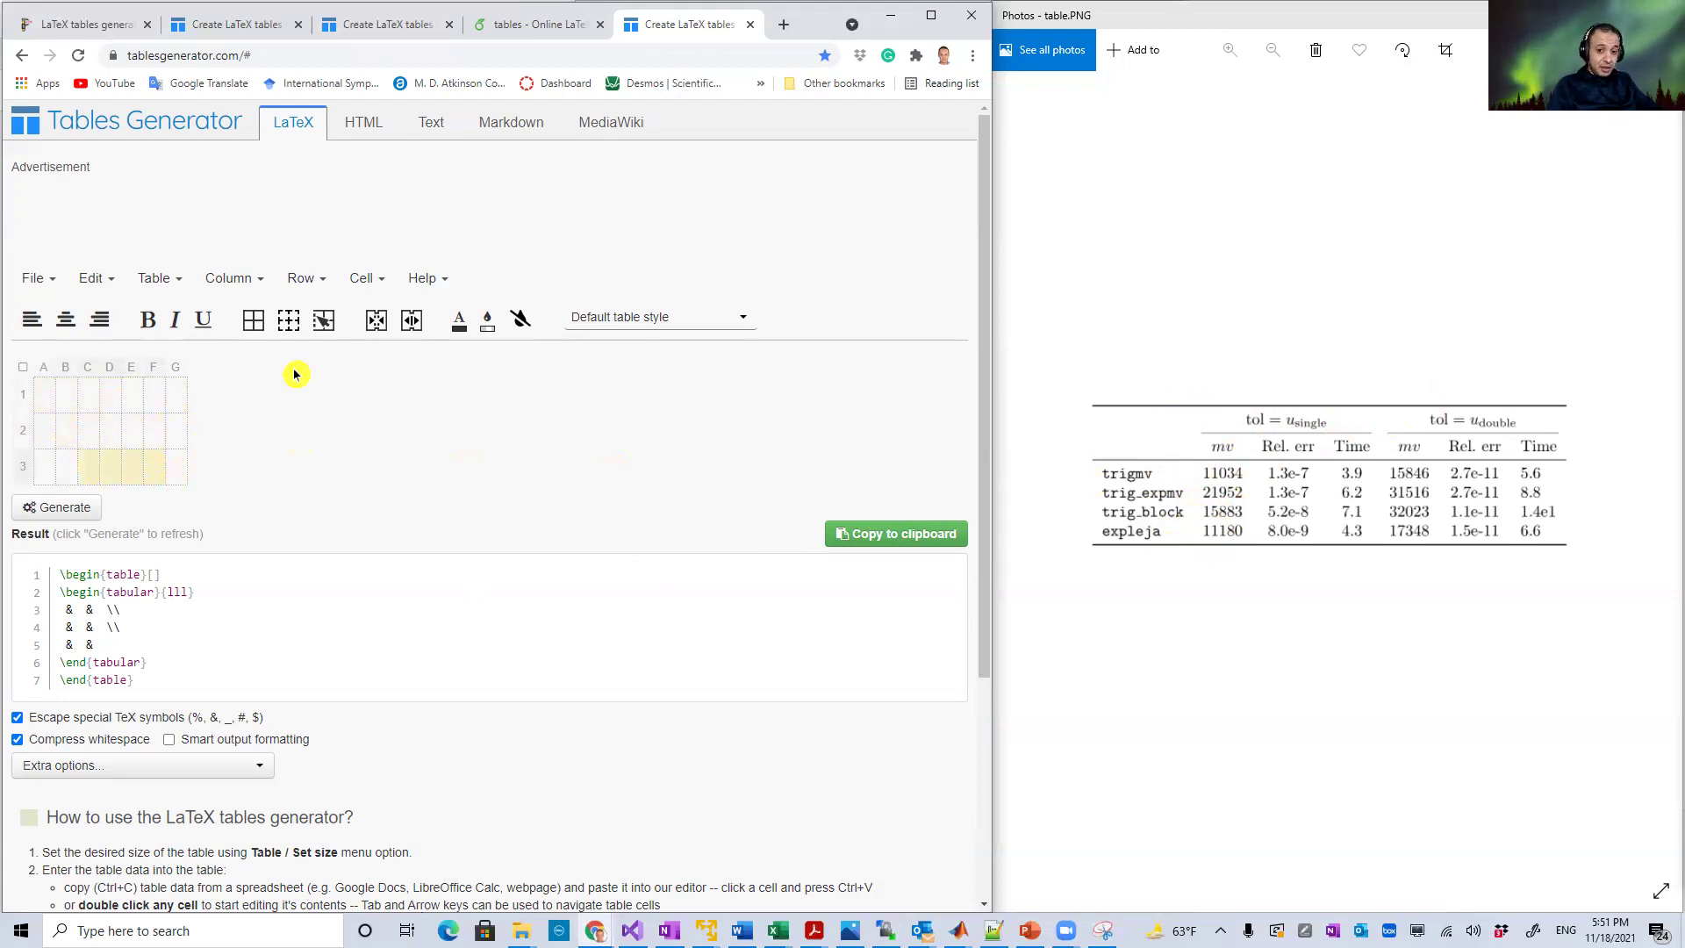
pyautogui.click(301, 278)
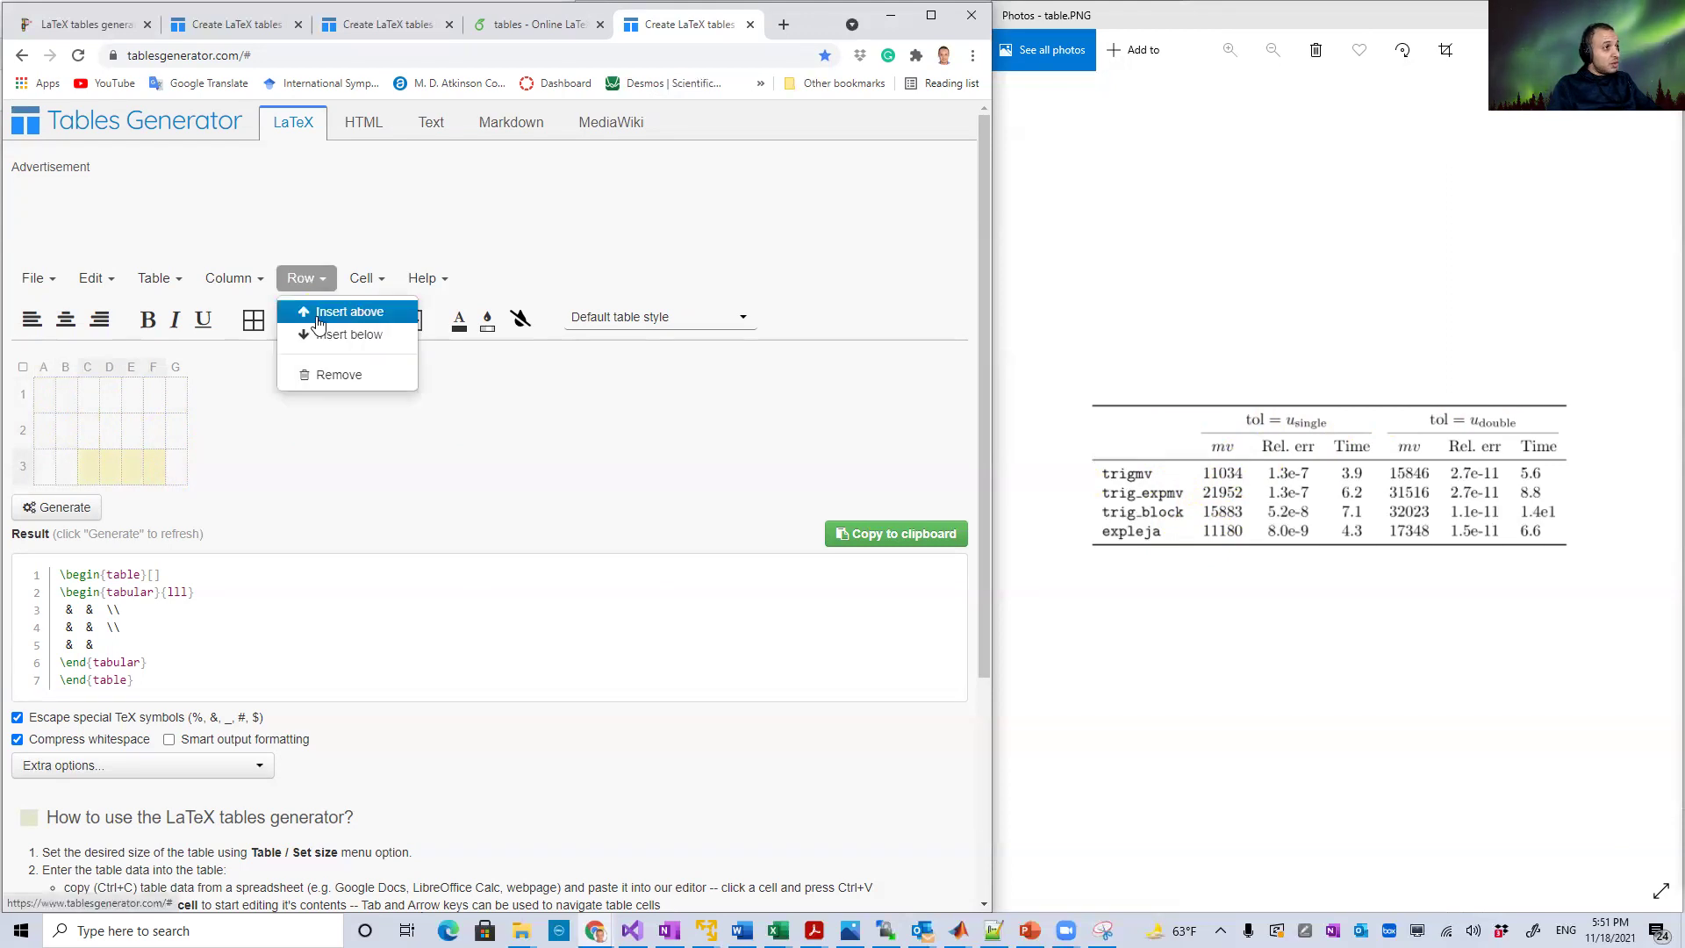
pyautogui.click(312, 309)
pyautogui.click(304, 279)
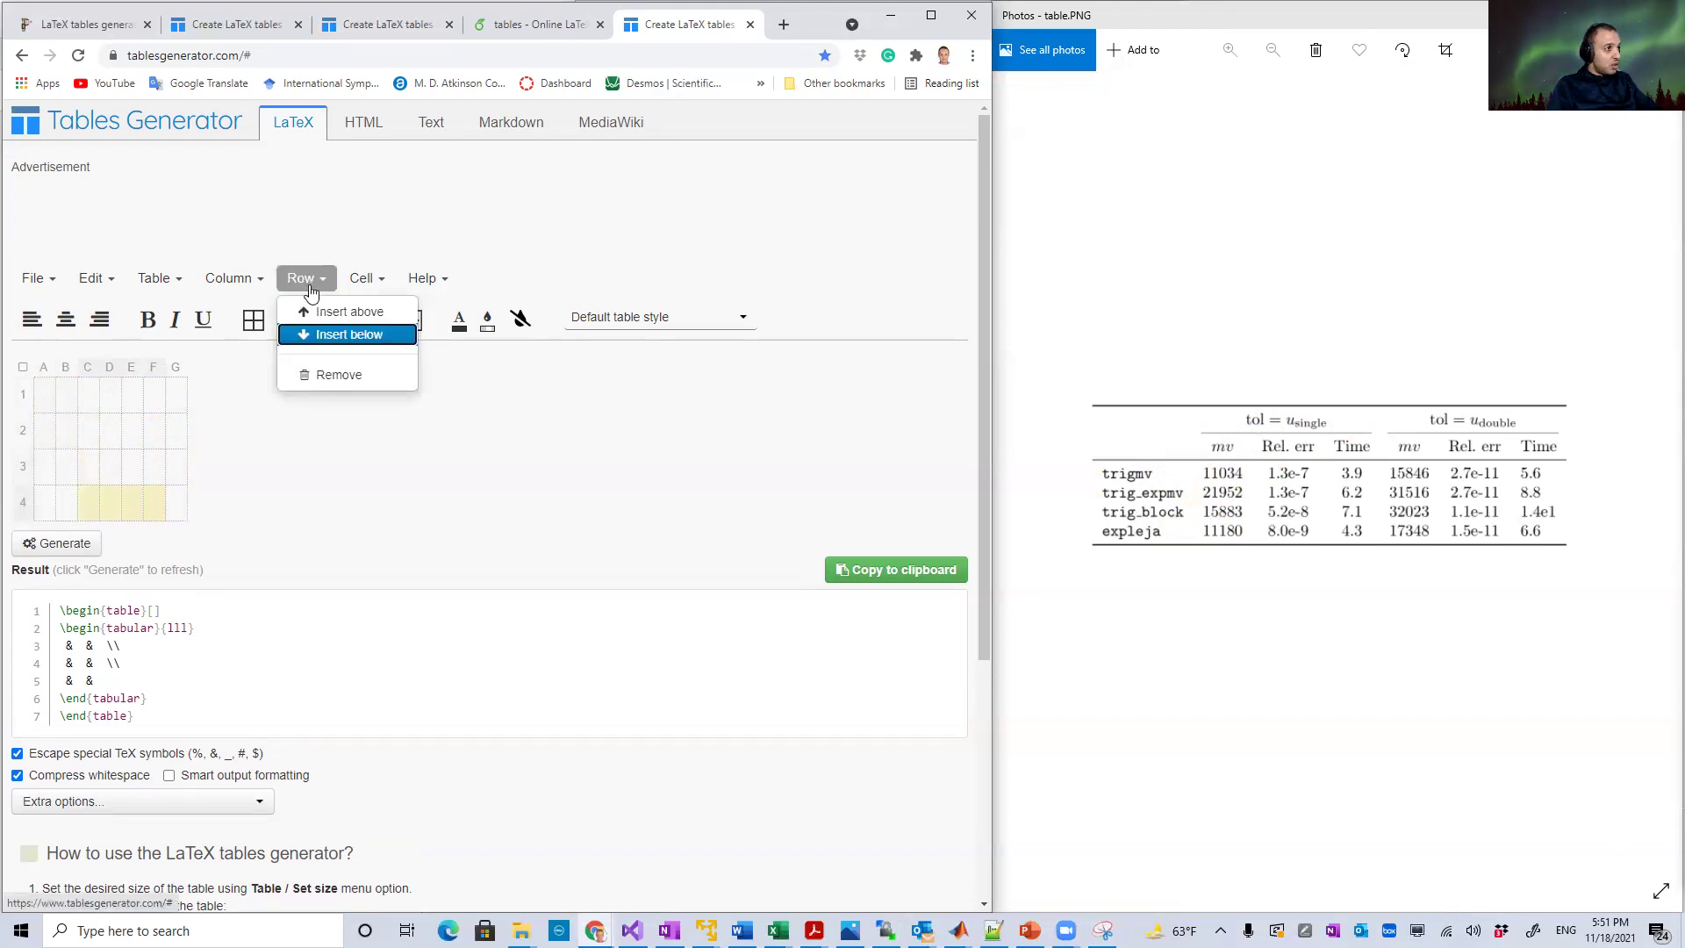
pyautogui.click(316, 334)
pyautogui.click(303, 278)
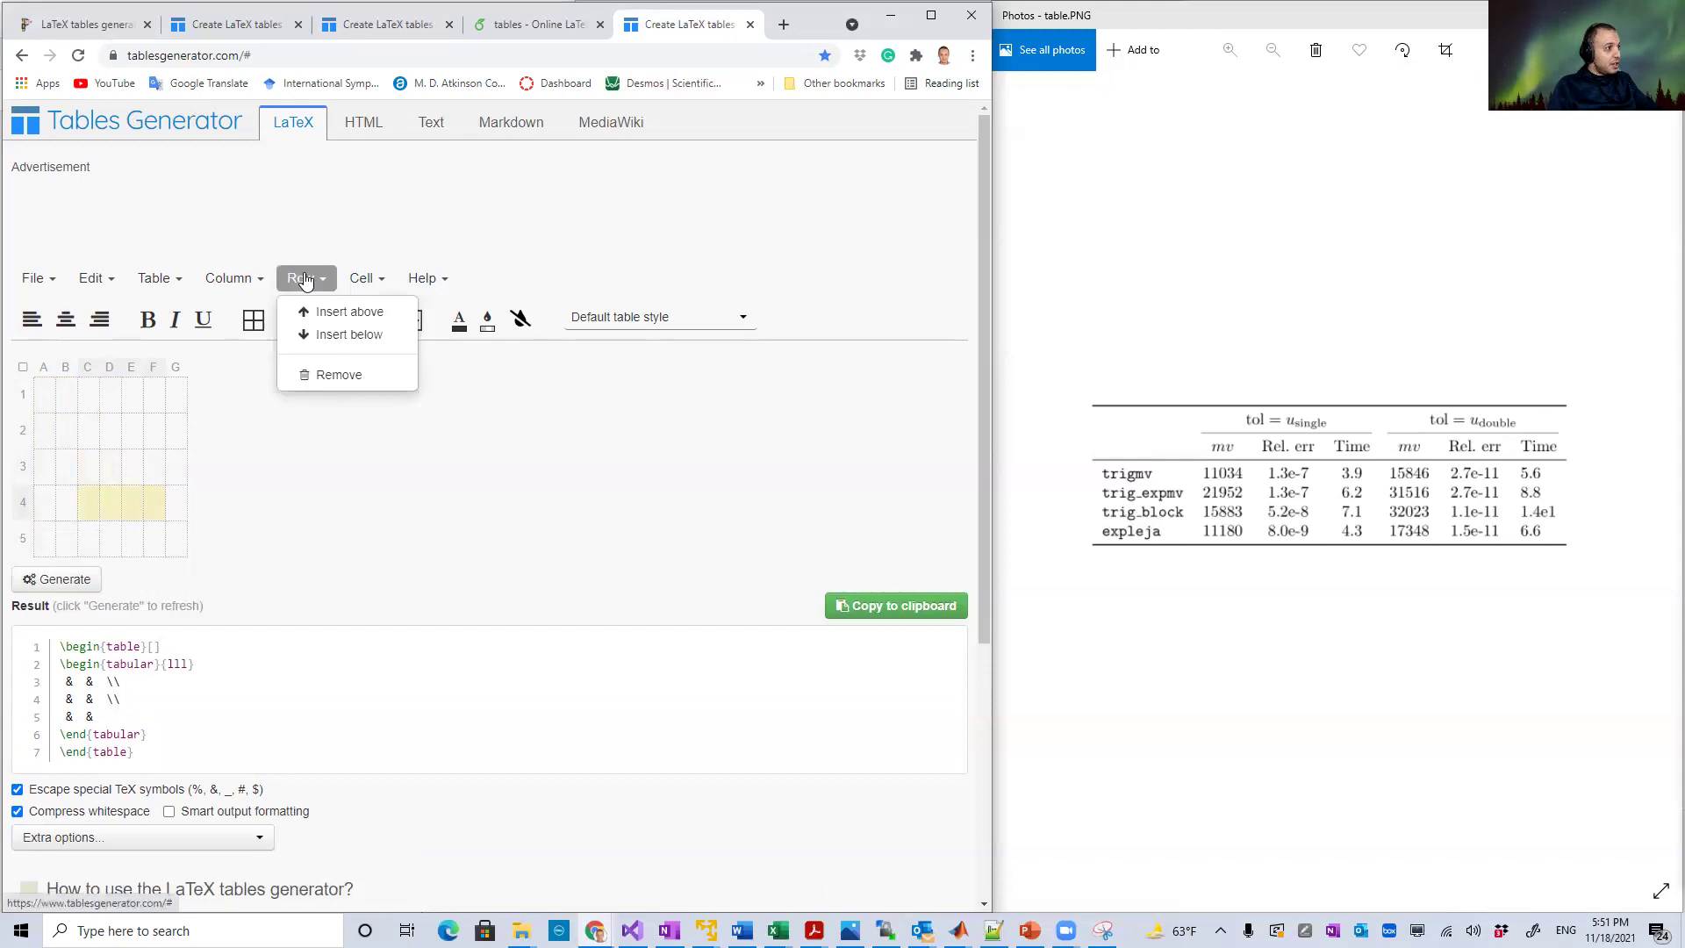
pyautogui.click(312, 311)
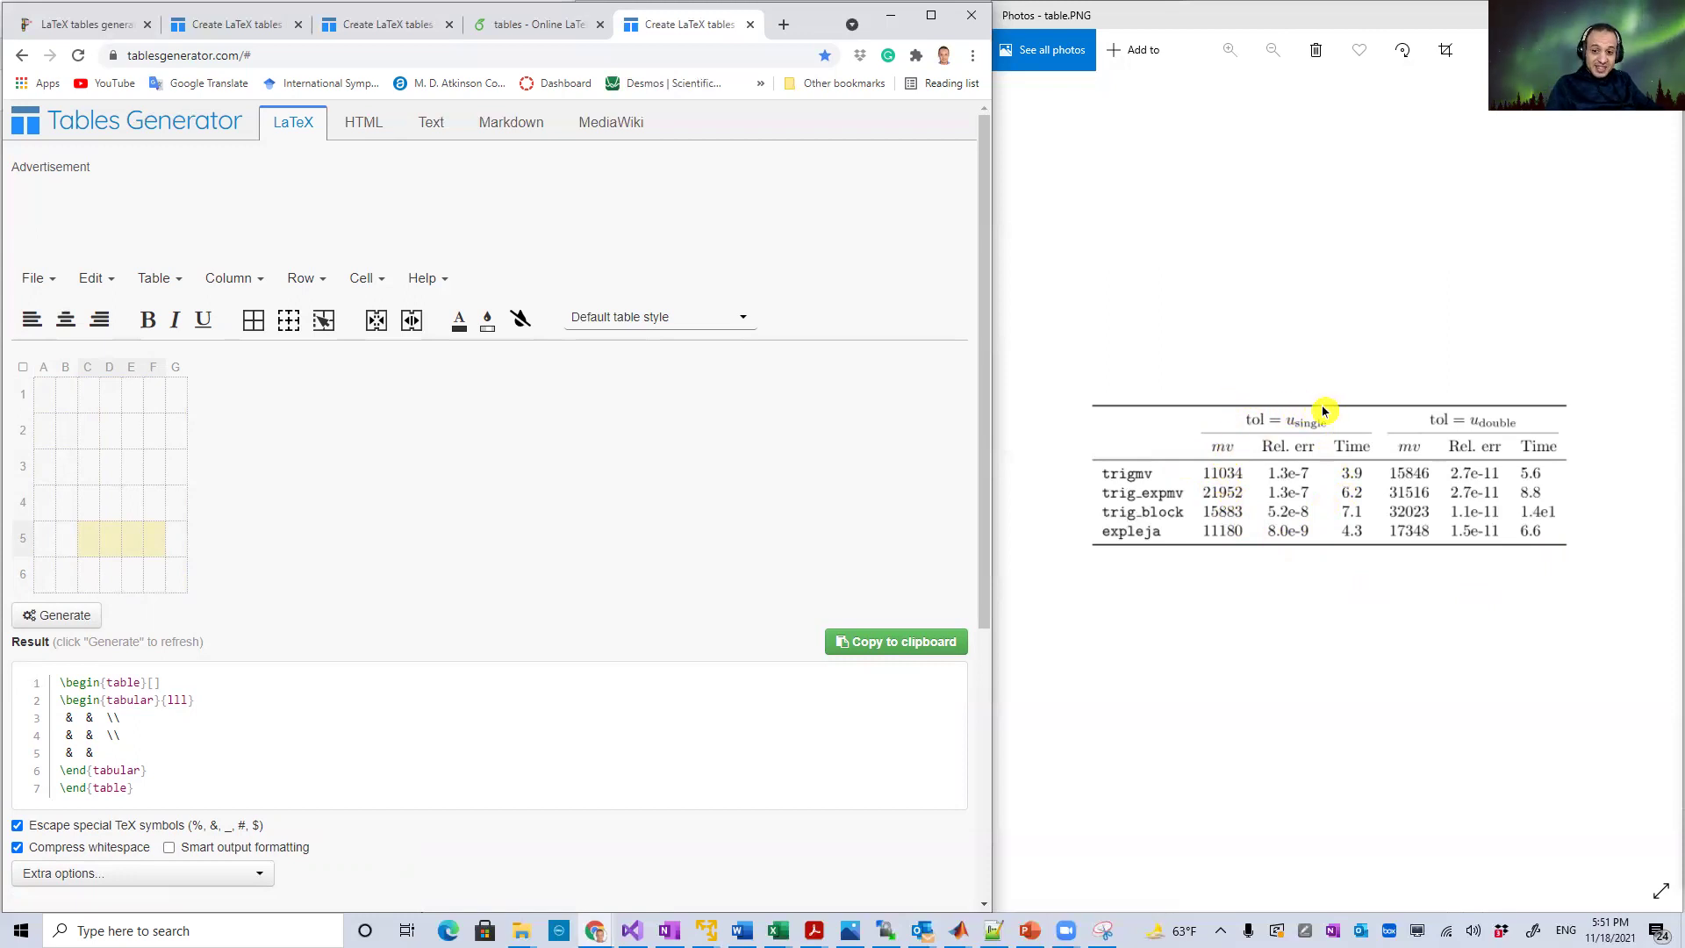
# Step: Merge cells B1–D1 and E1–G1 into two wide header cells
pyautogui.click(70, 406)
pyautogui.moveTo(72, 404); pyautogui.dragTo(109, 404)
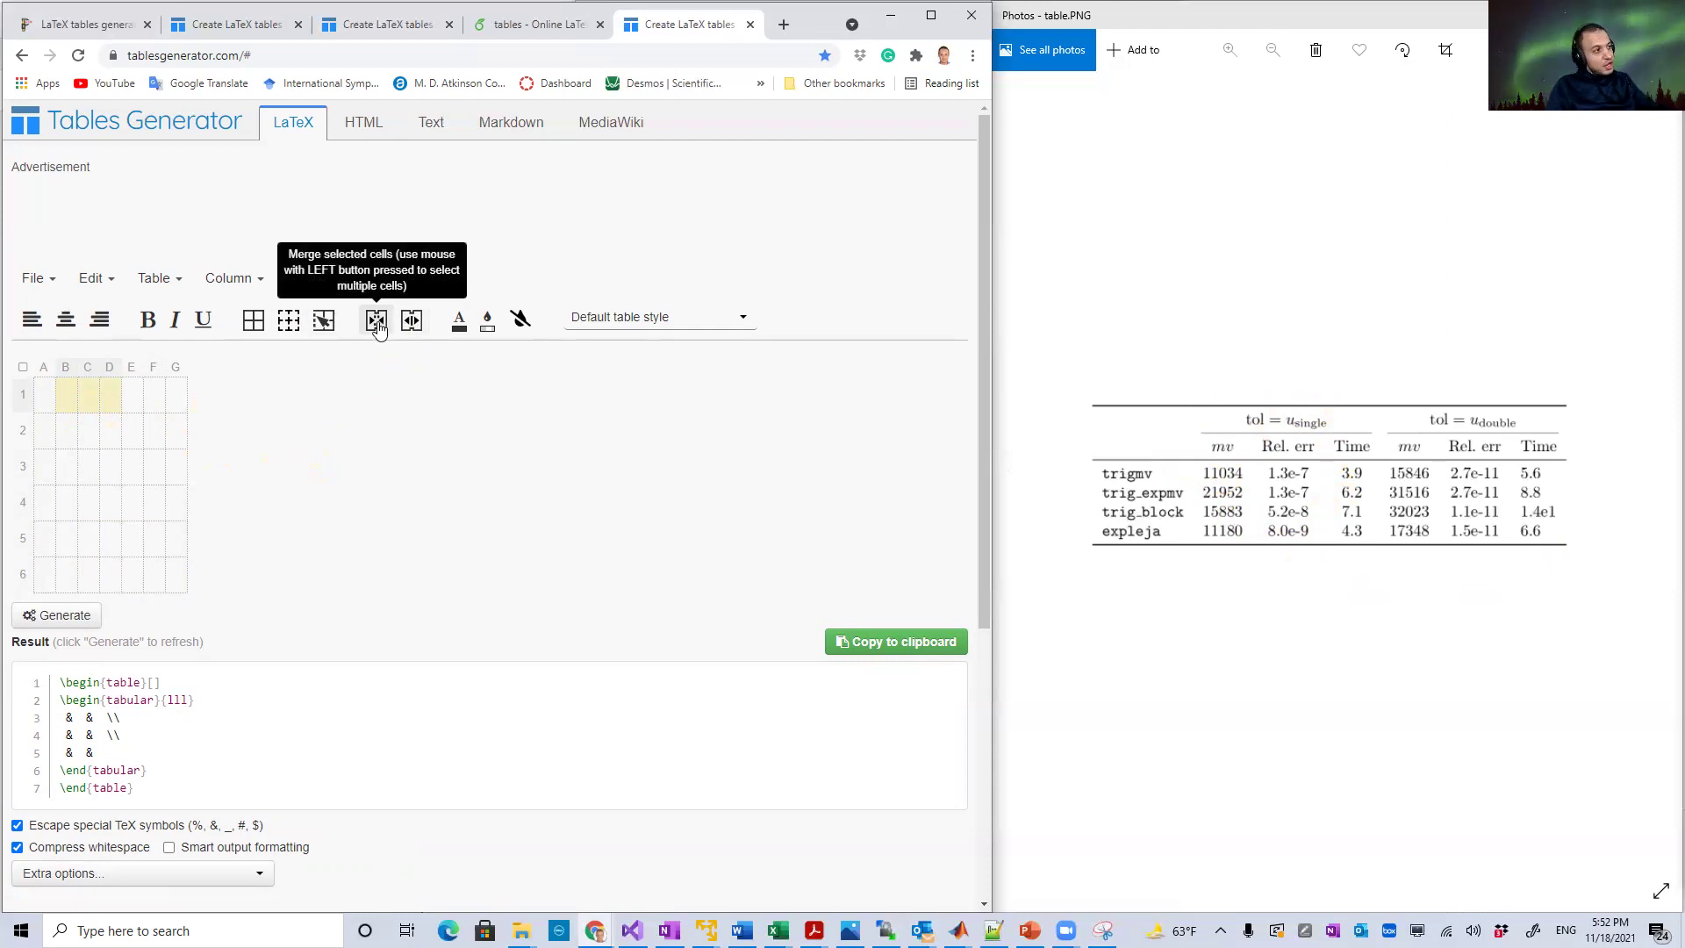
pyautogui.click(376, 321)
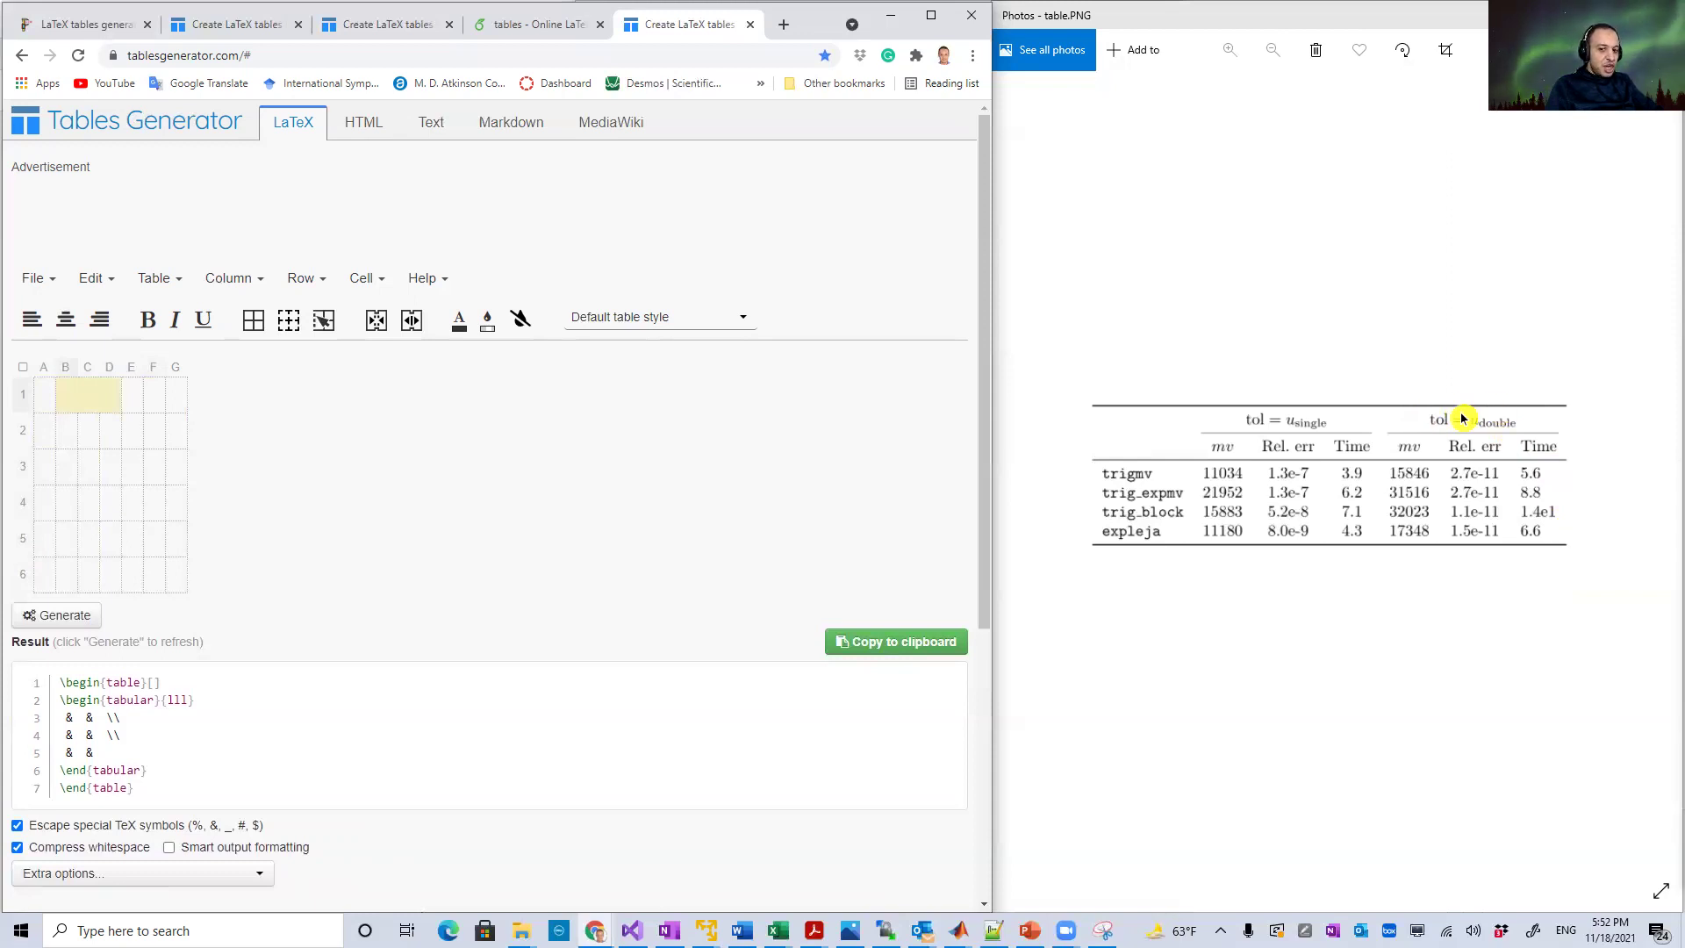
pyautogui.click(136, 397)
pyautogui.moveTo(149, 402); pyautogui.dragTo(312, 377)
pyautogui.click(377, 324)
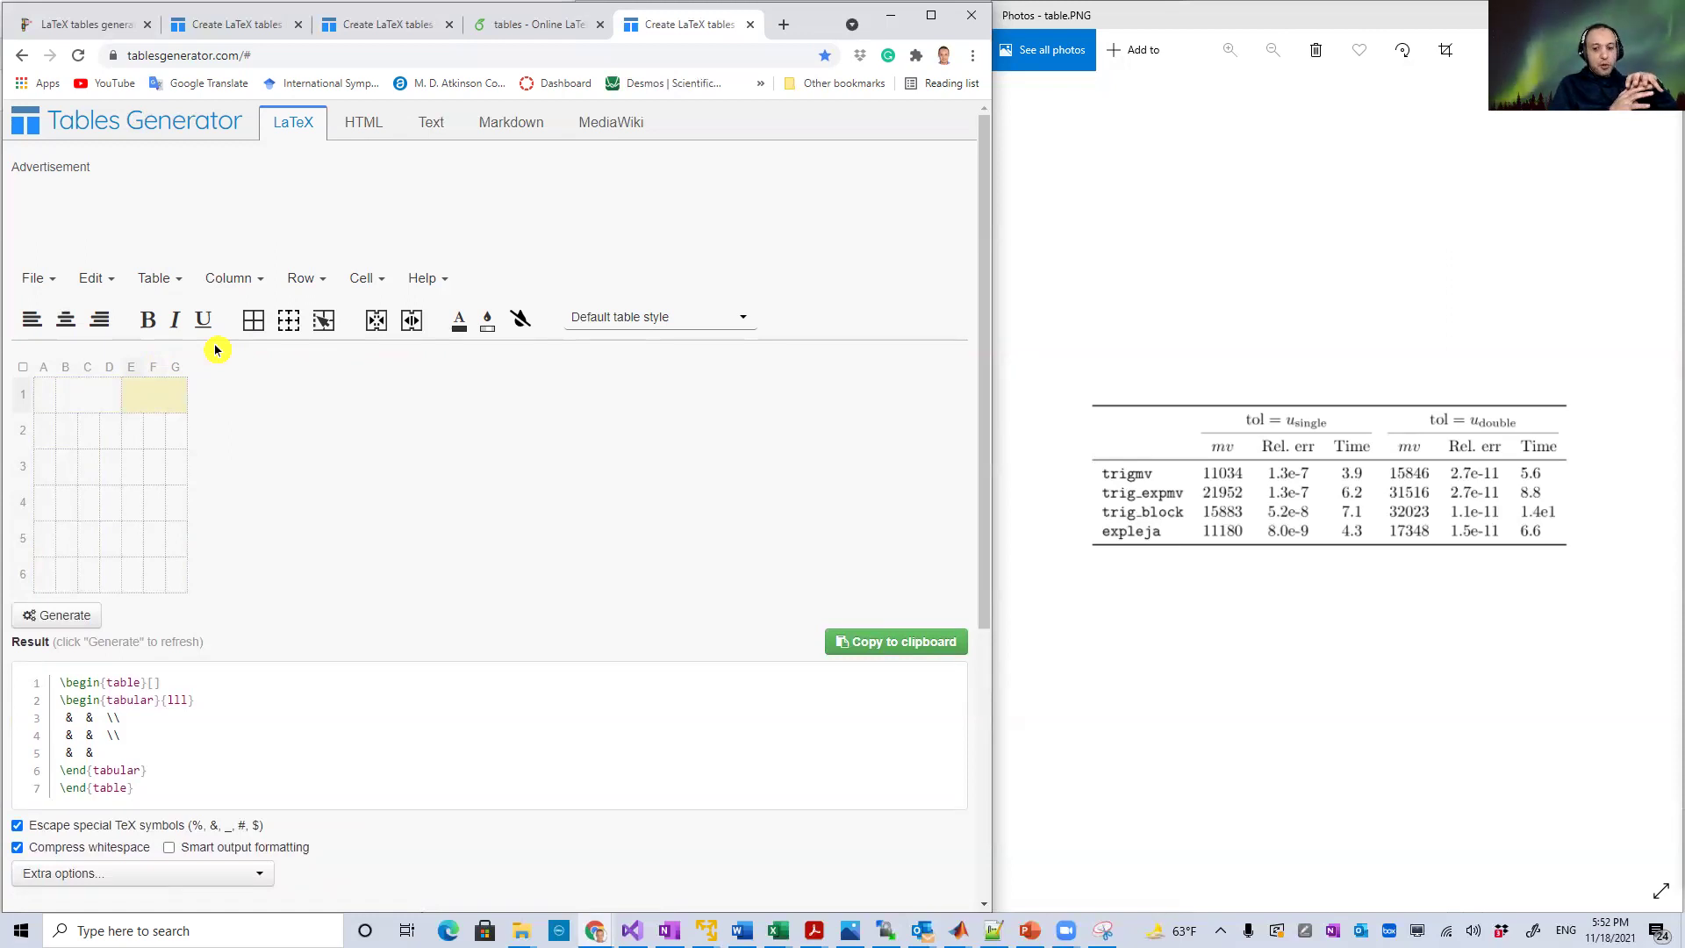
# Step: Put borders around cell F3
pyautogui.click(154, 469)
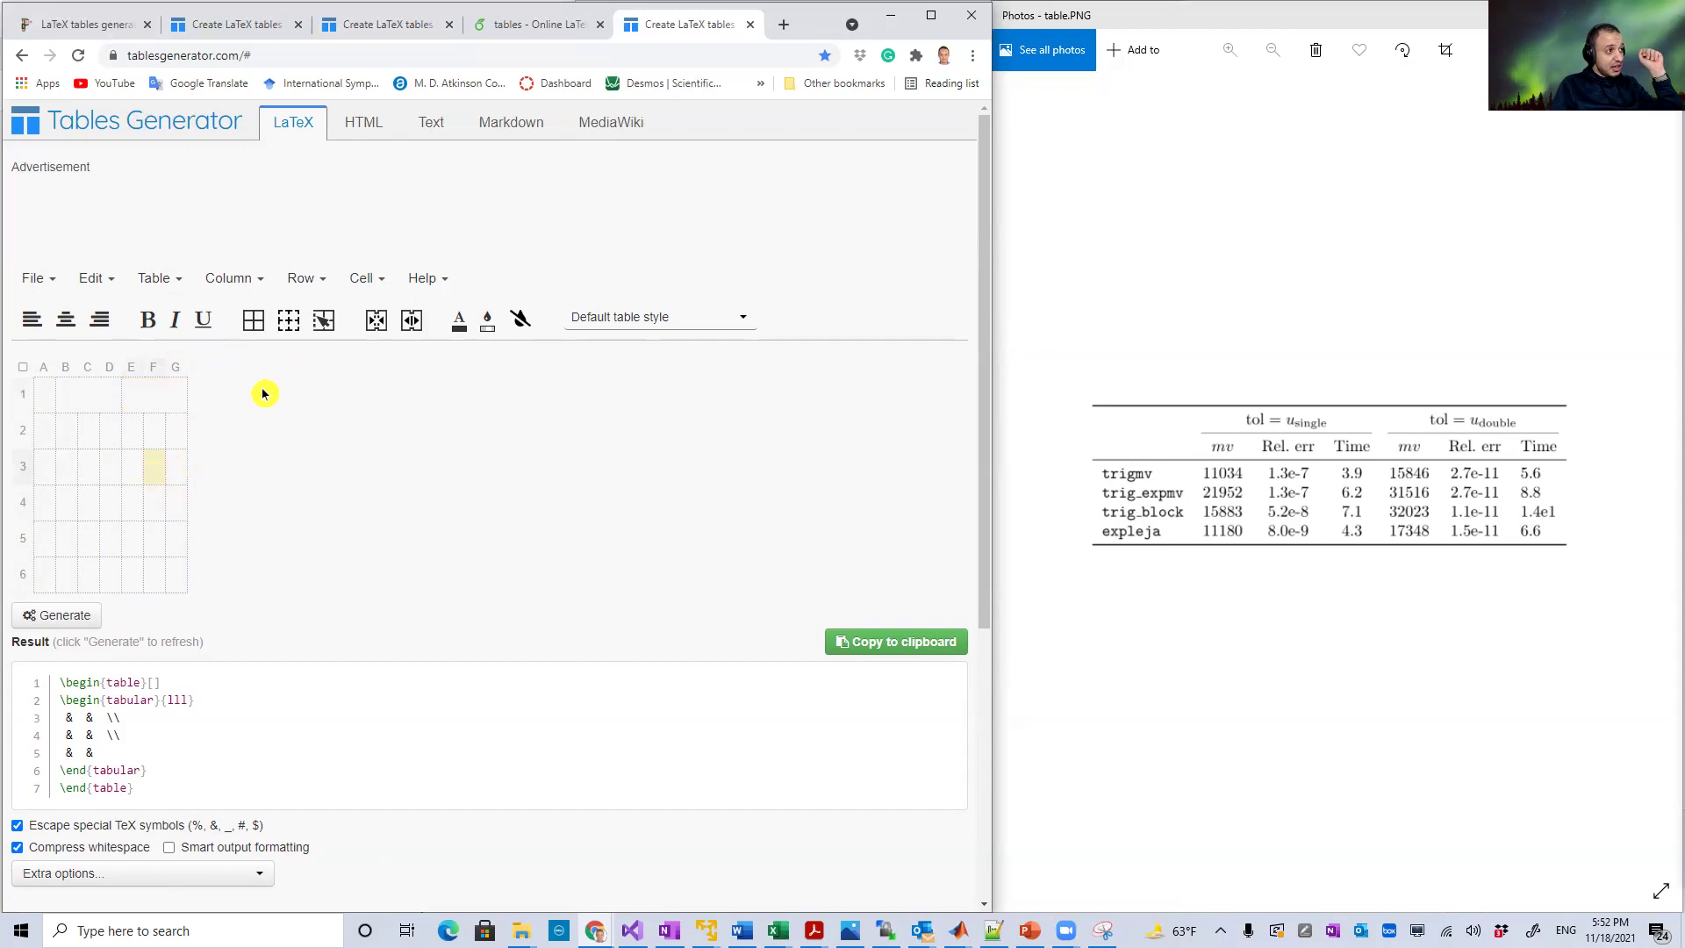
pyautogui.click(254, 321)
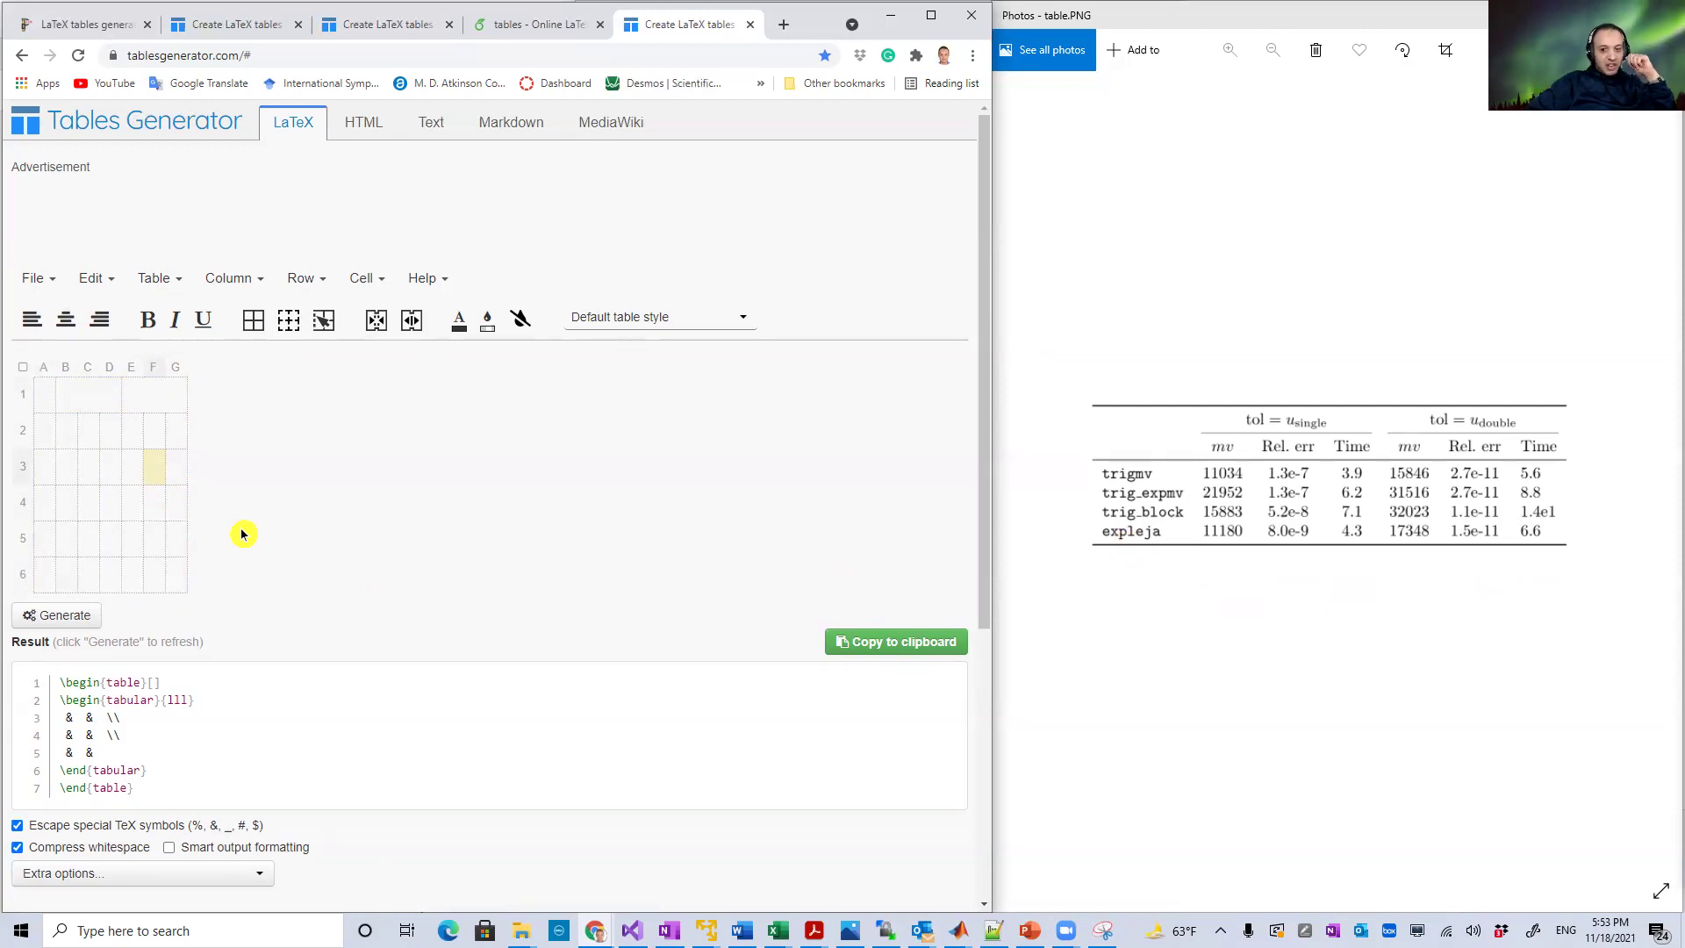
pyautogui.click(323, 329)
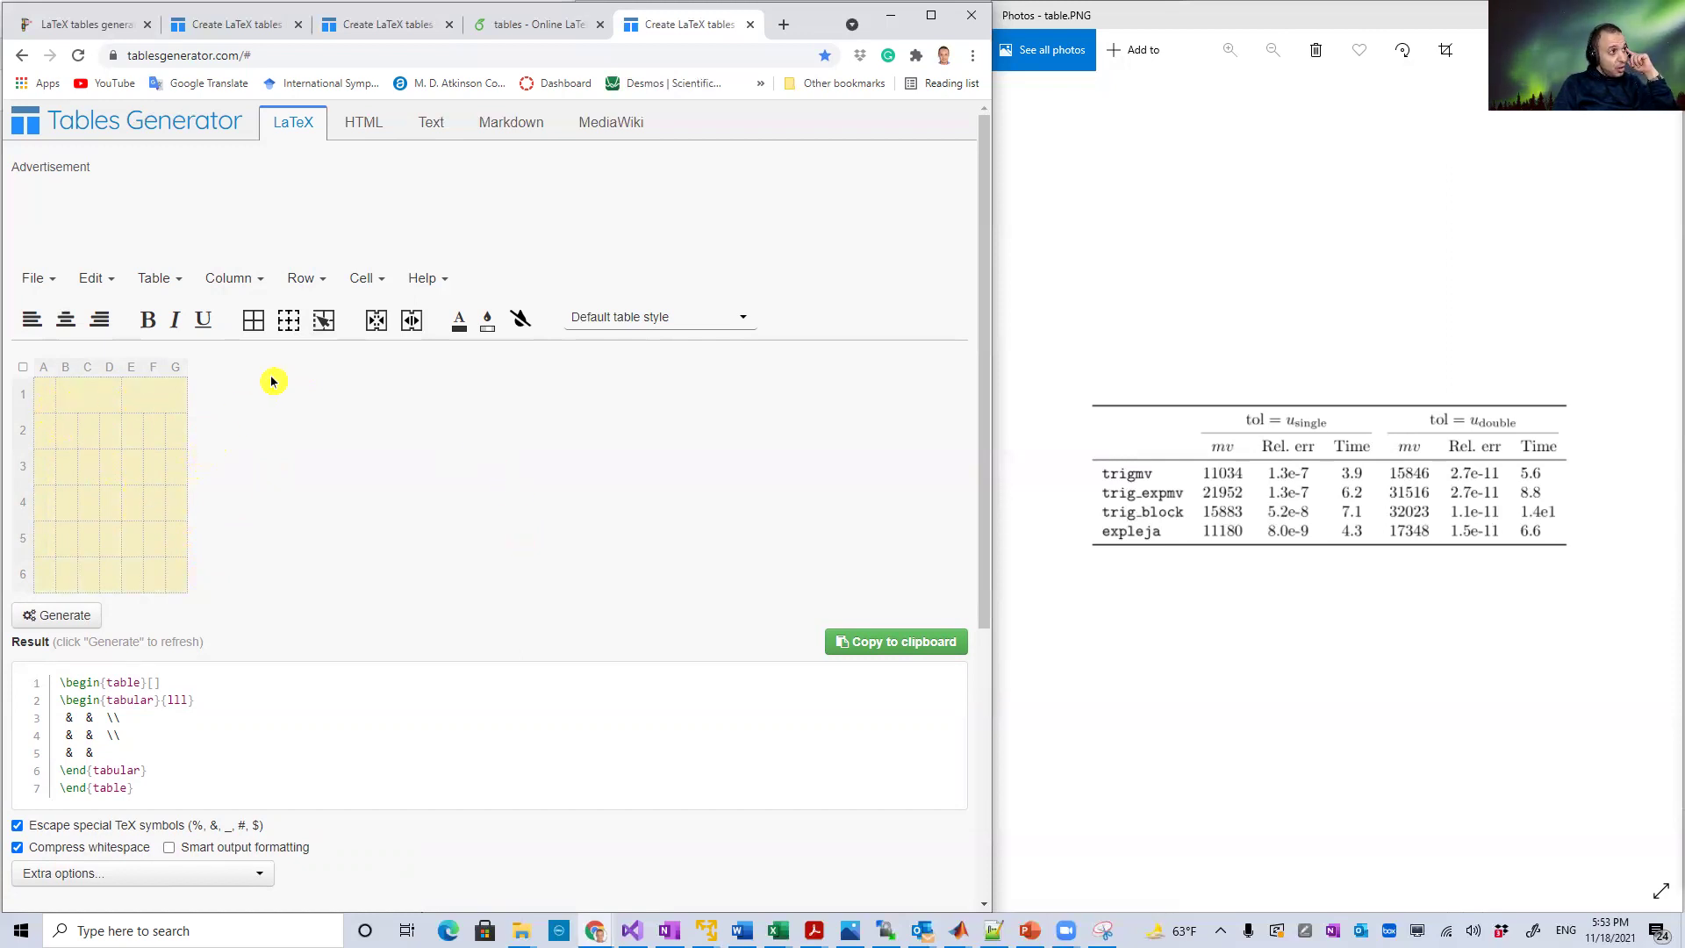
# Step: Using free-form border drawing, draw rules along the bottom of row 6 and under row 2
pyautogui.click(321, 325)
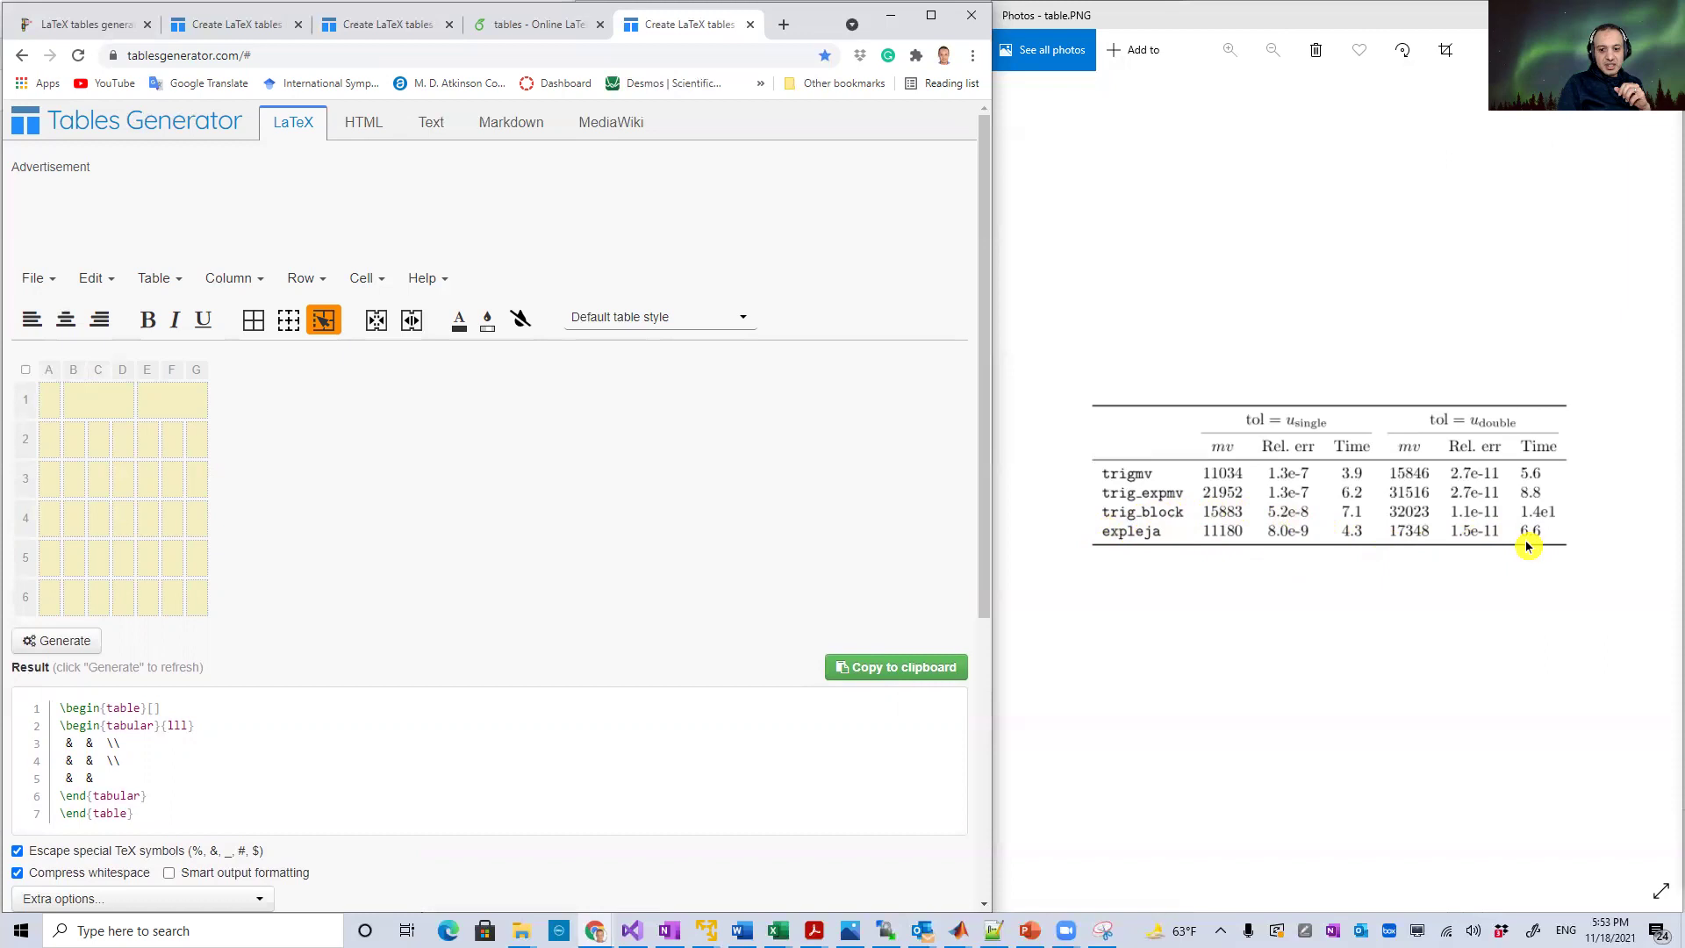
pyautogui.click(185, 647)
pyautogui.moveTo(185, 647)
pyautogui.mouseDown()
pyautogui.moveTo(172, 618)
pyautogui.moveTo(46, 622)
pyautogui.mouseUp()
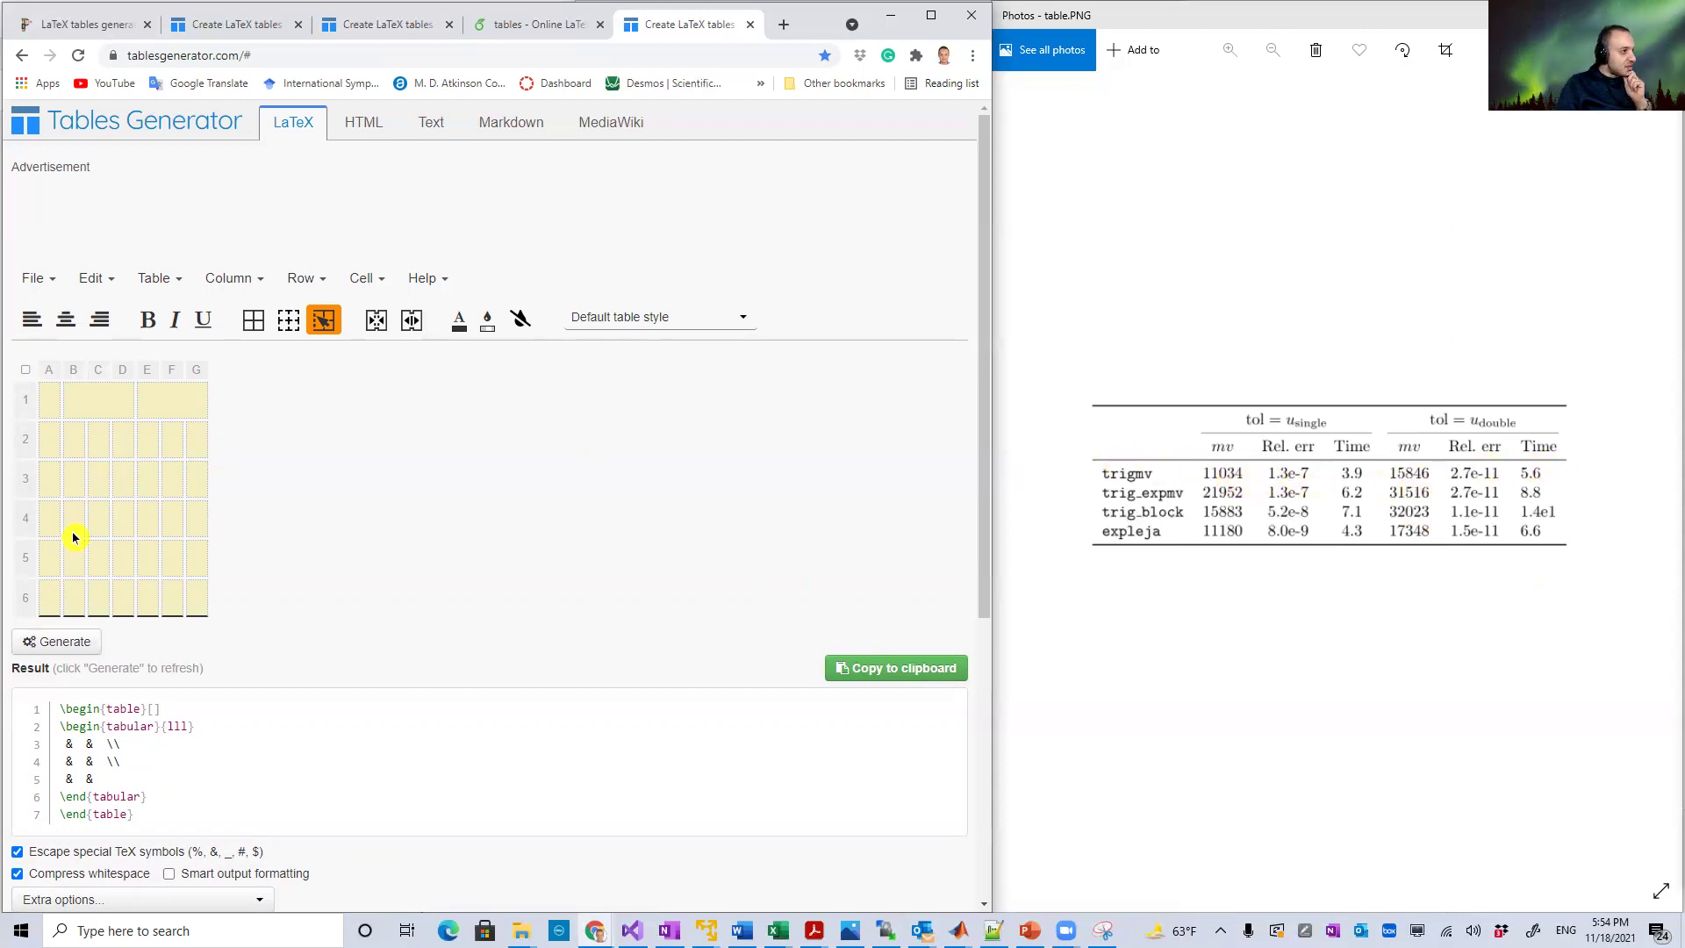
pyautogui.moveTo(49, 462); pyautogui.dragTo(195, 471)
# Step: Extend the row 2 rule under G2 and add short rules beneath merged headers B1–D1 and E1–G1, then leave grid edit mode
pyautogui.click(195, 471)
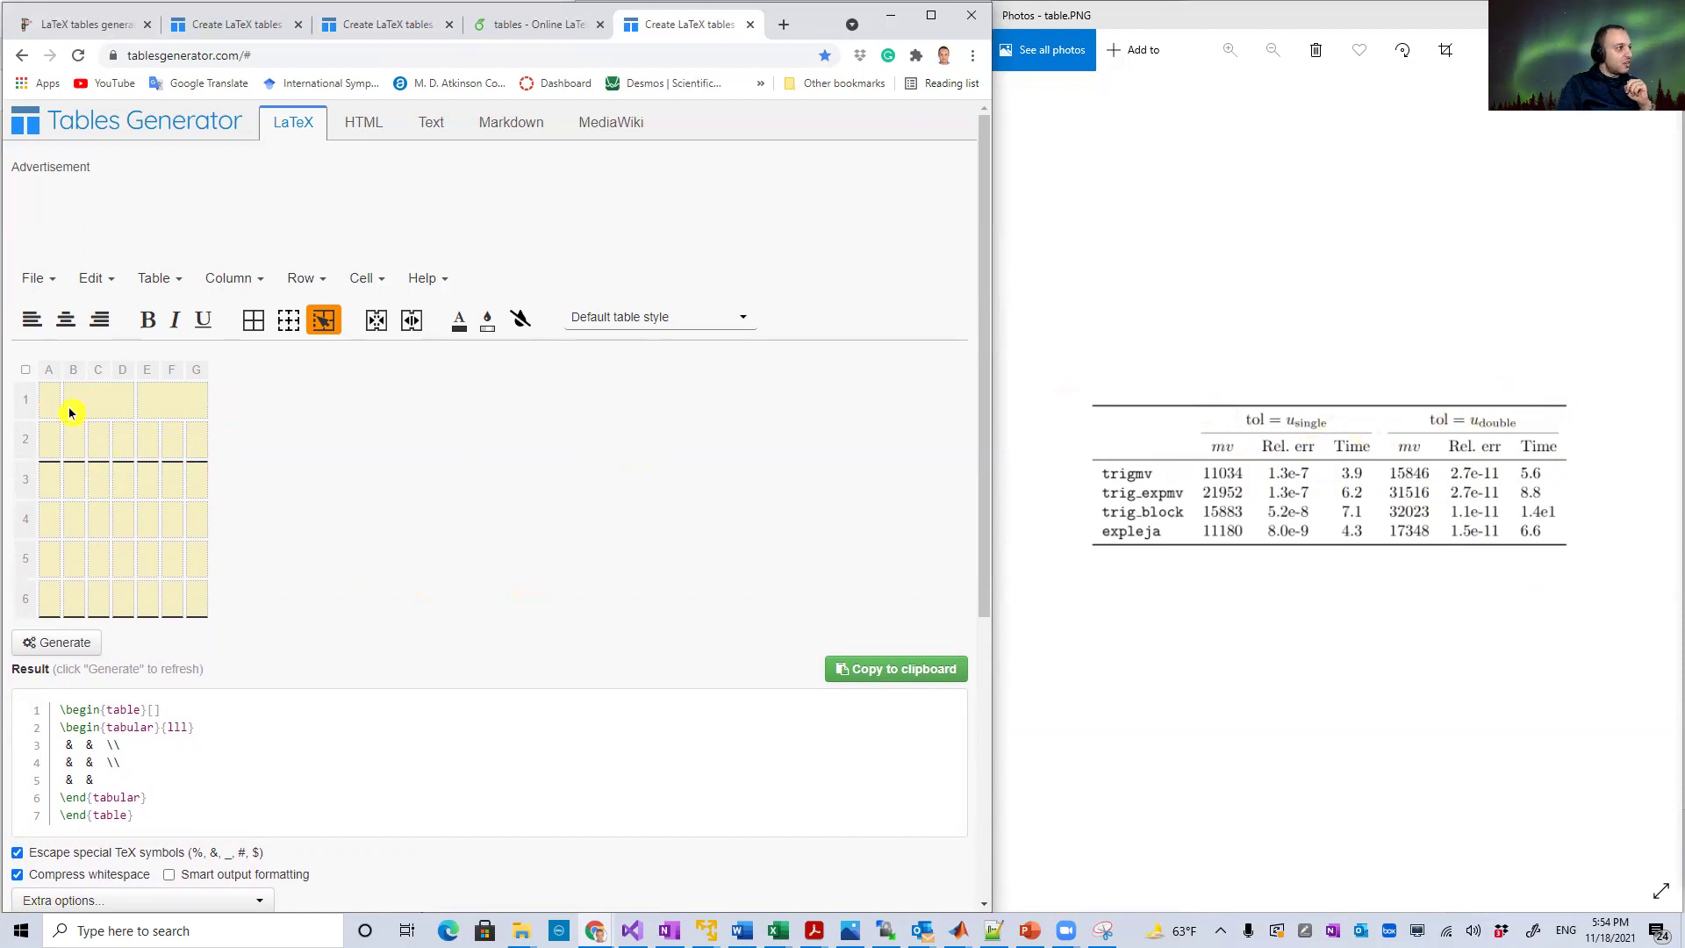
pyautogui.click(46, 390)
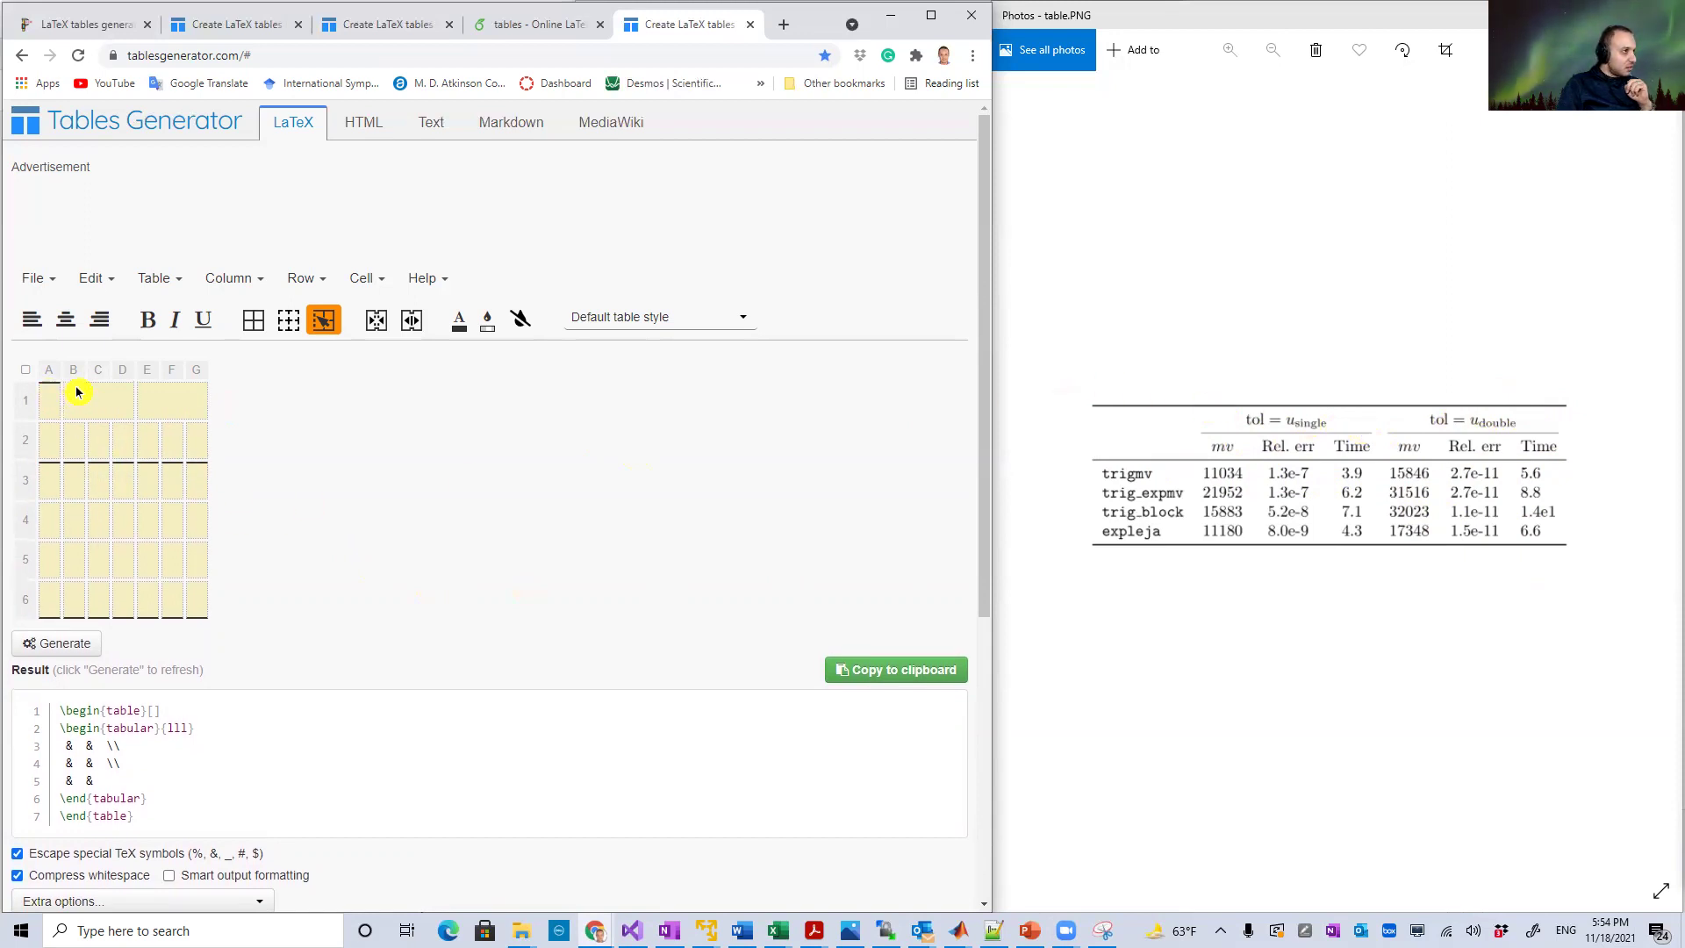
pyautogui.click(77, 388)
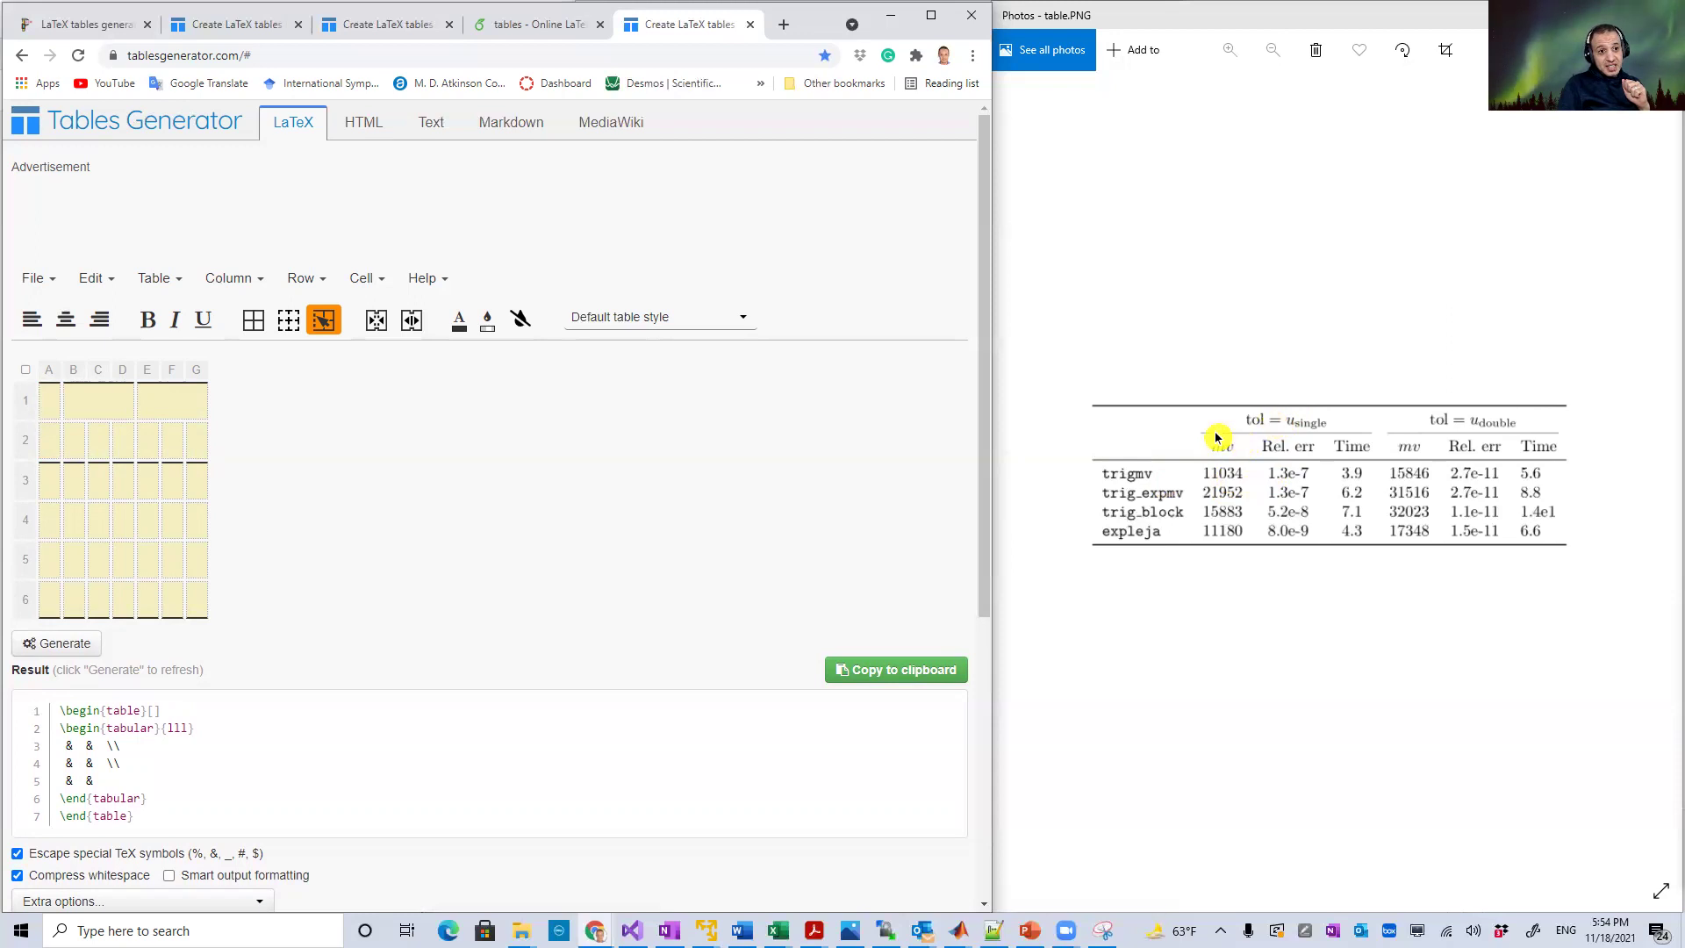
pyautogui.click(92, 421)
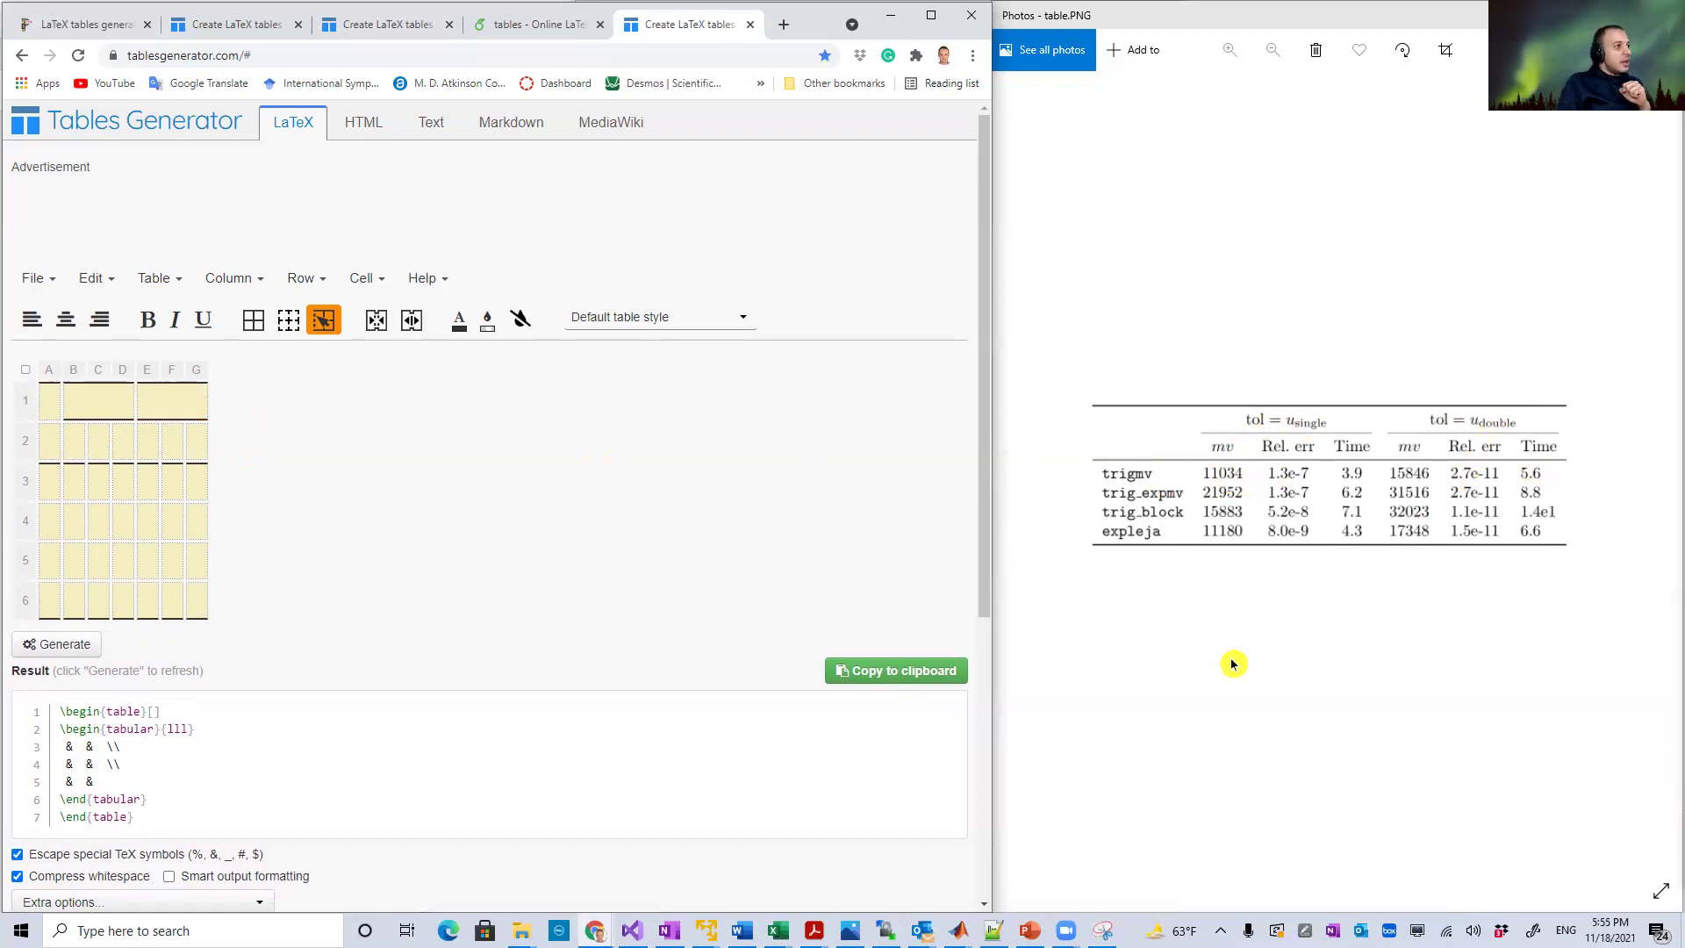
pyautogui.click(83, 394)
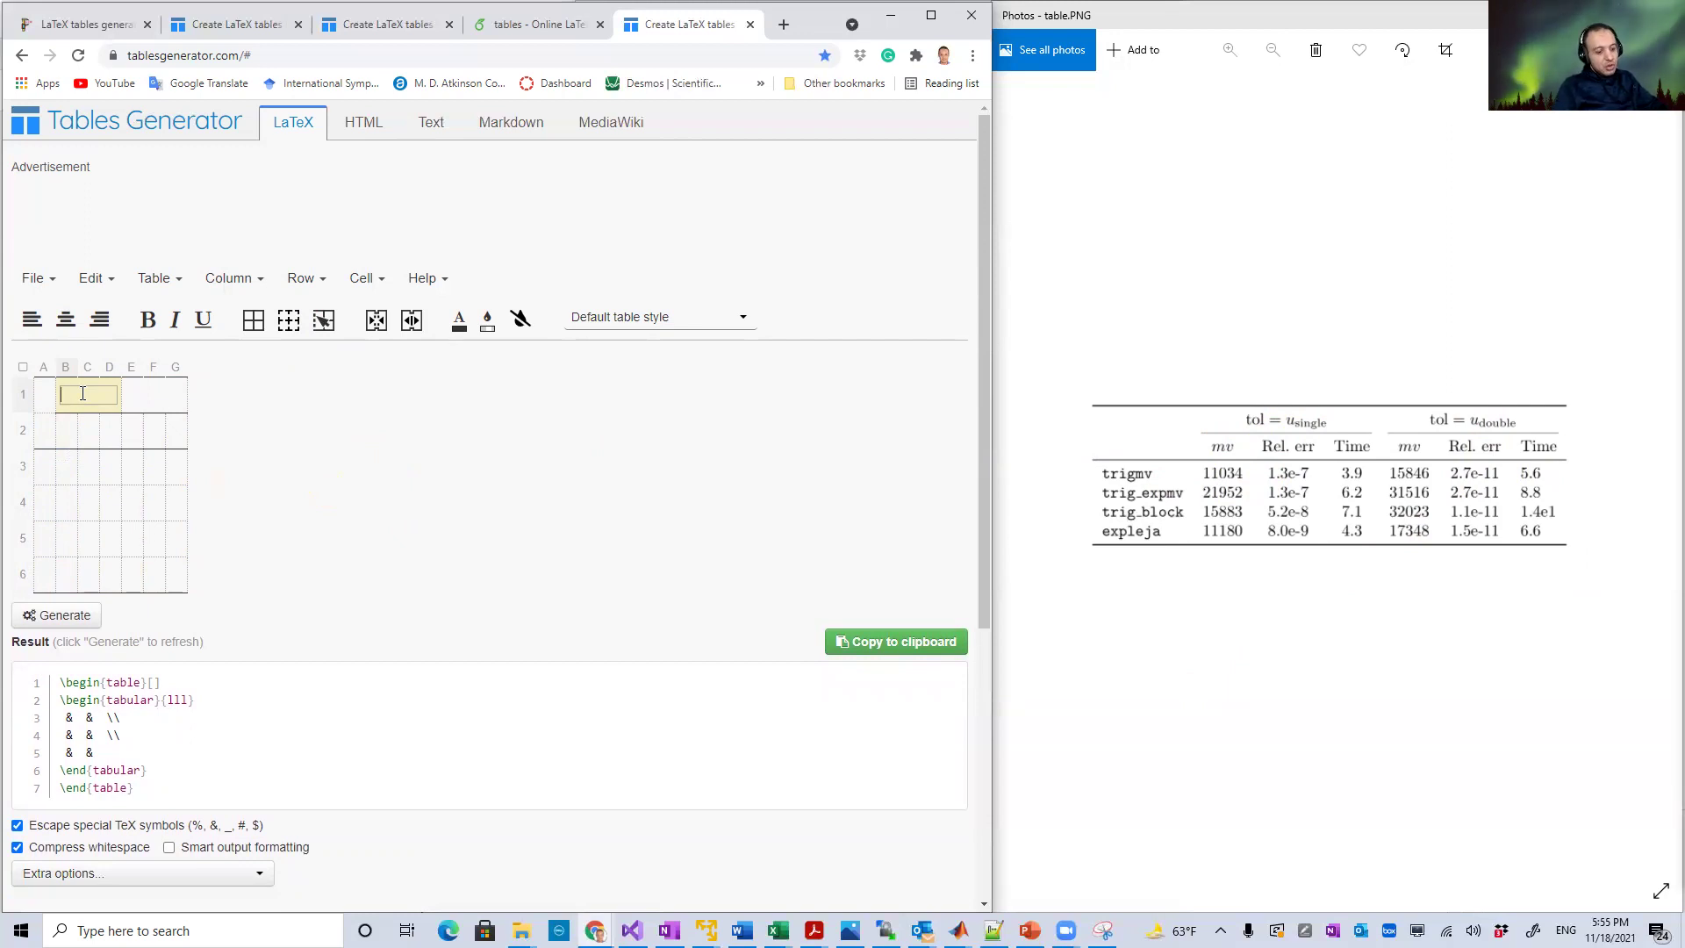
# Step: Enter tol = $u_{single}$ in B1 and the headers mv, Rel. err, Time in B2–D2
pyautogui.write('tol')
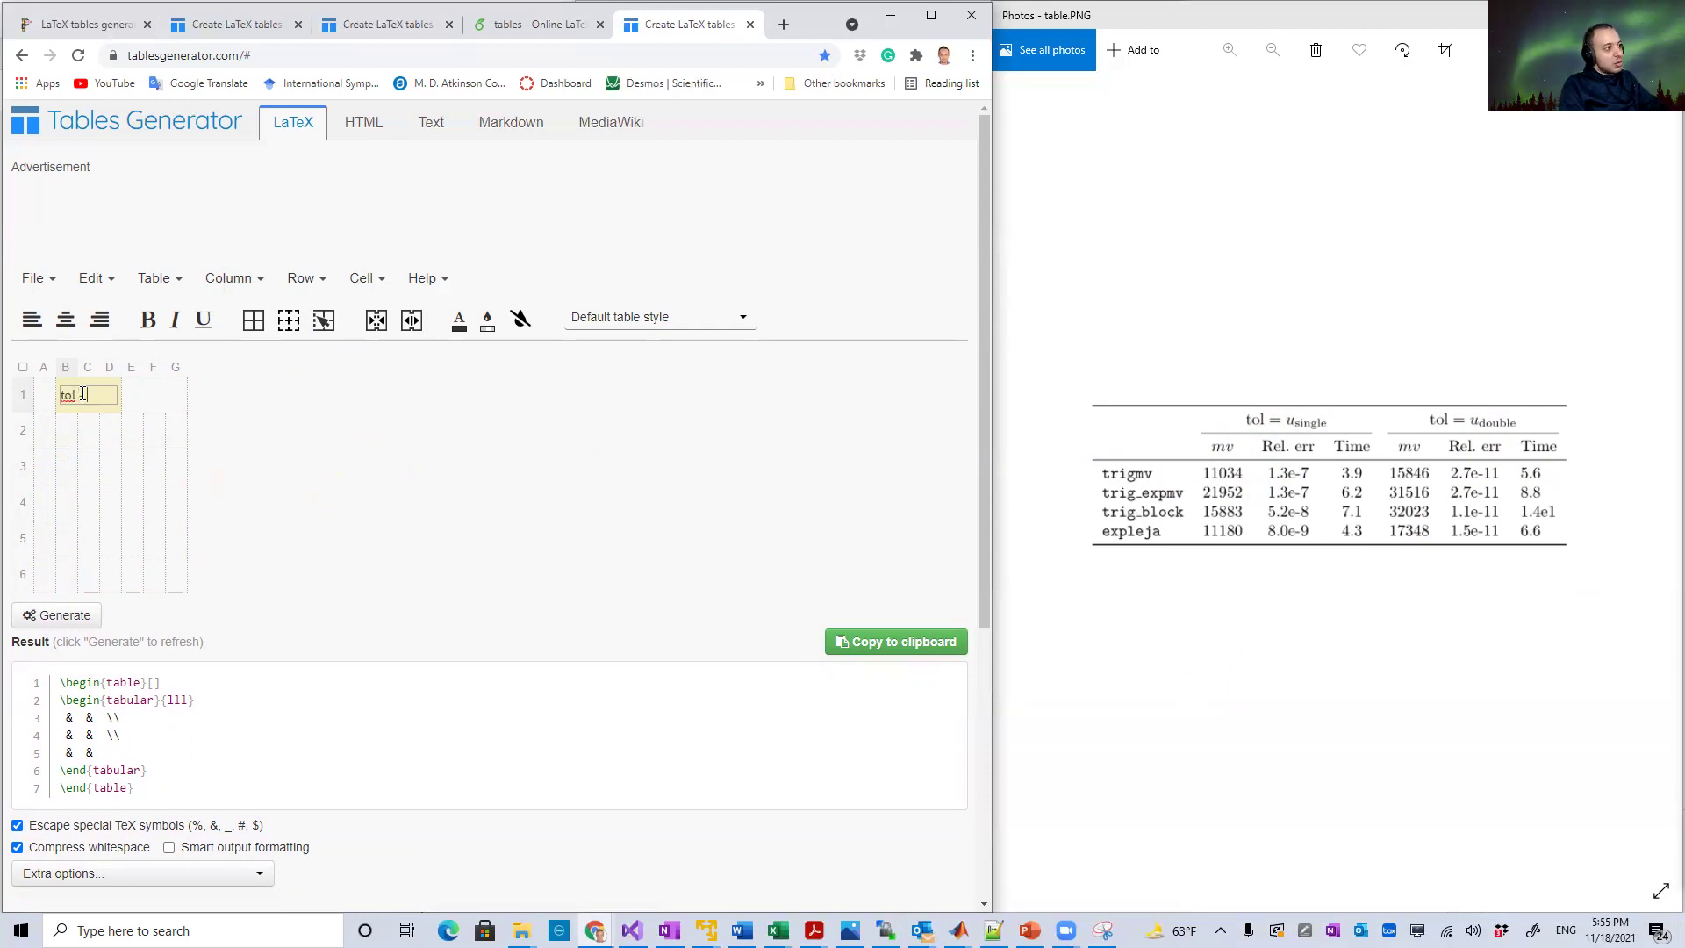
pyautogui.write(' = u_single}')
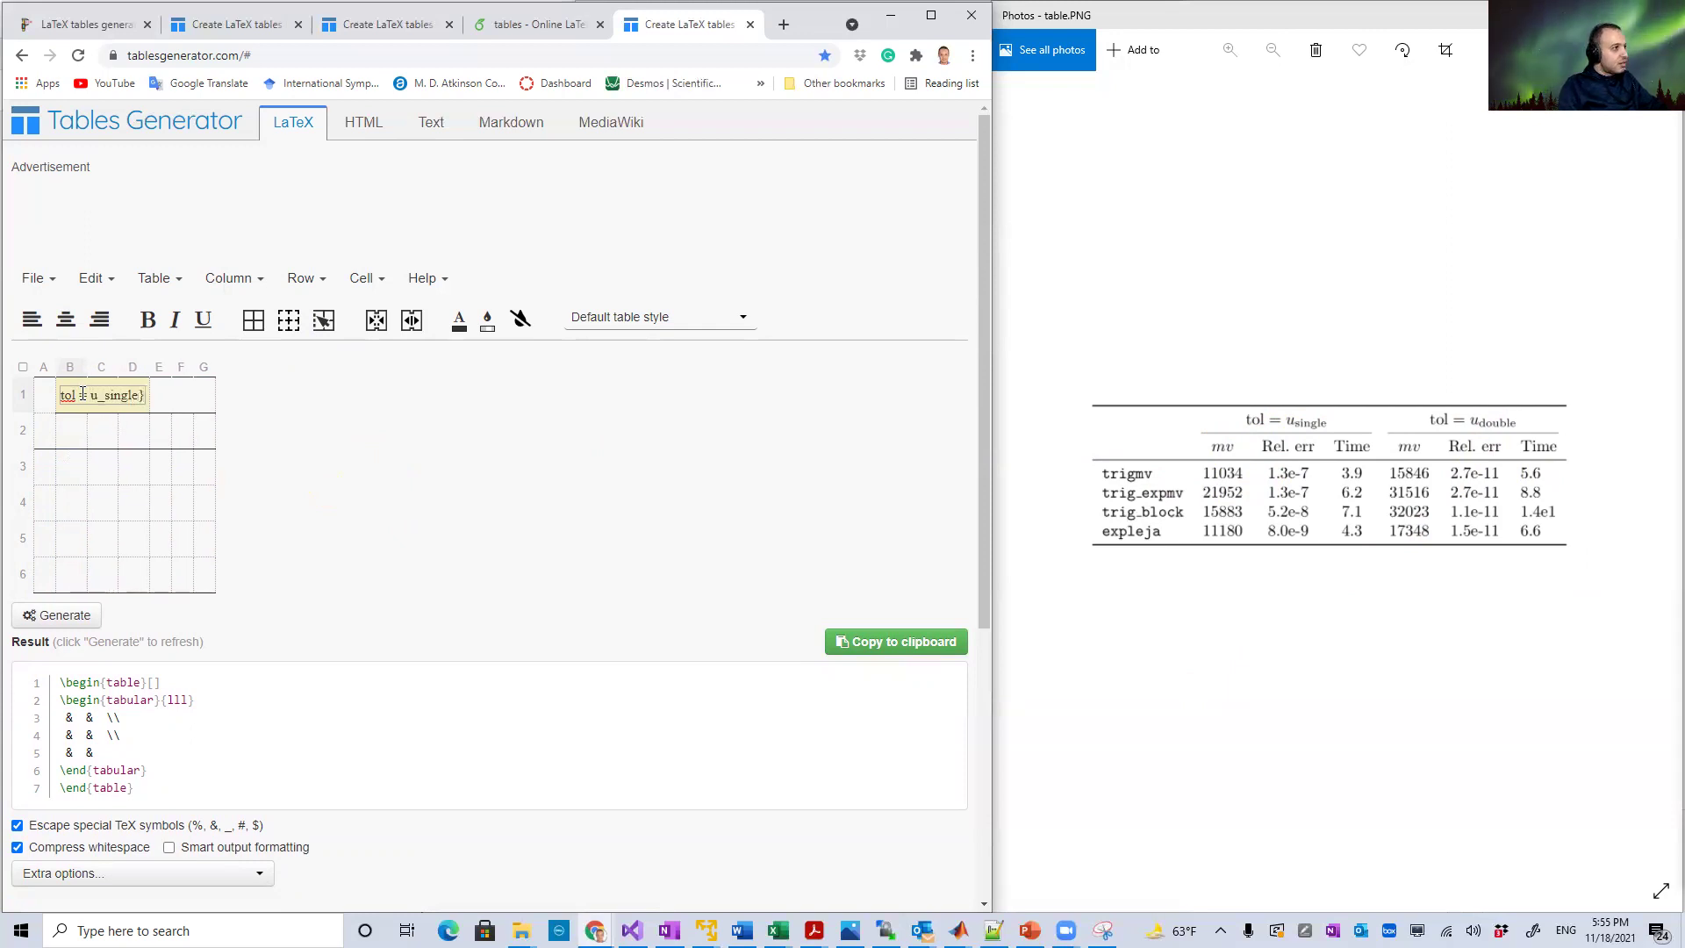
pyautogui.write('{')
pyautogui.click(73, 436)
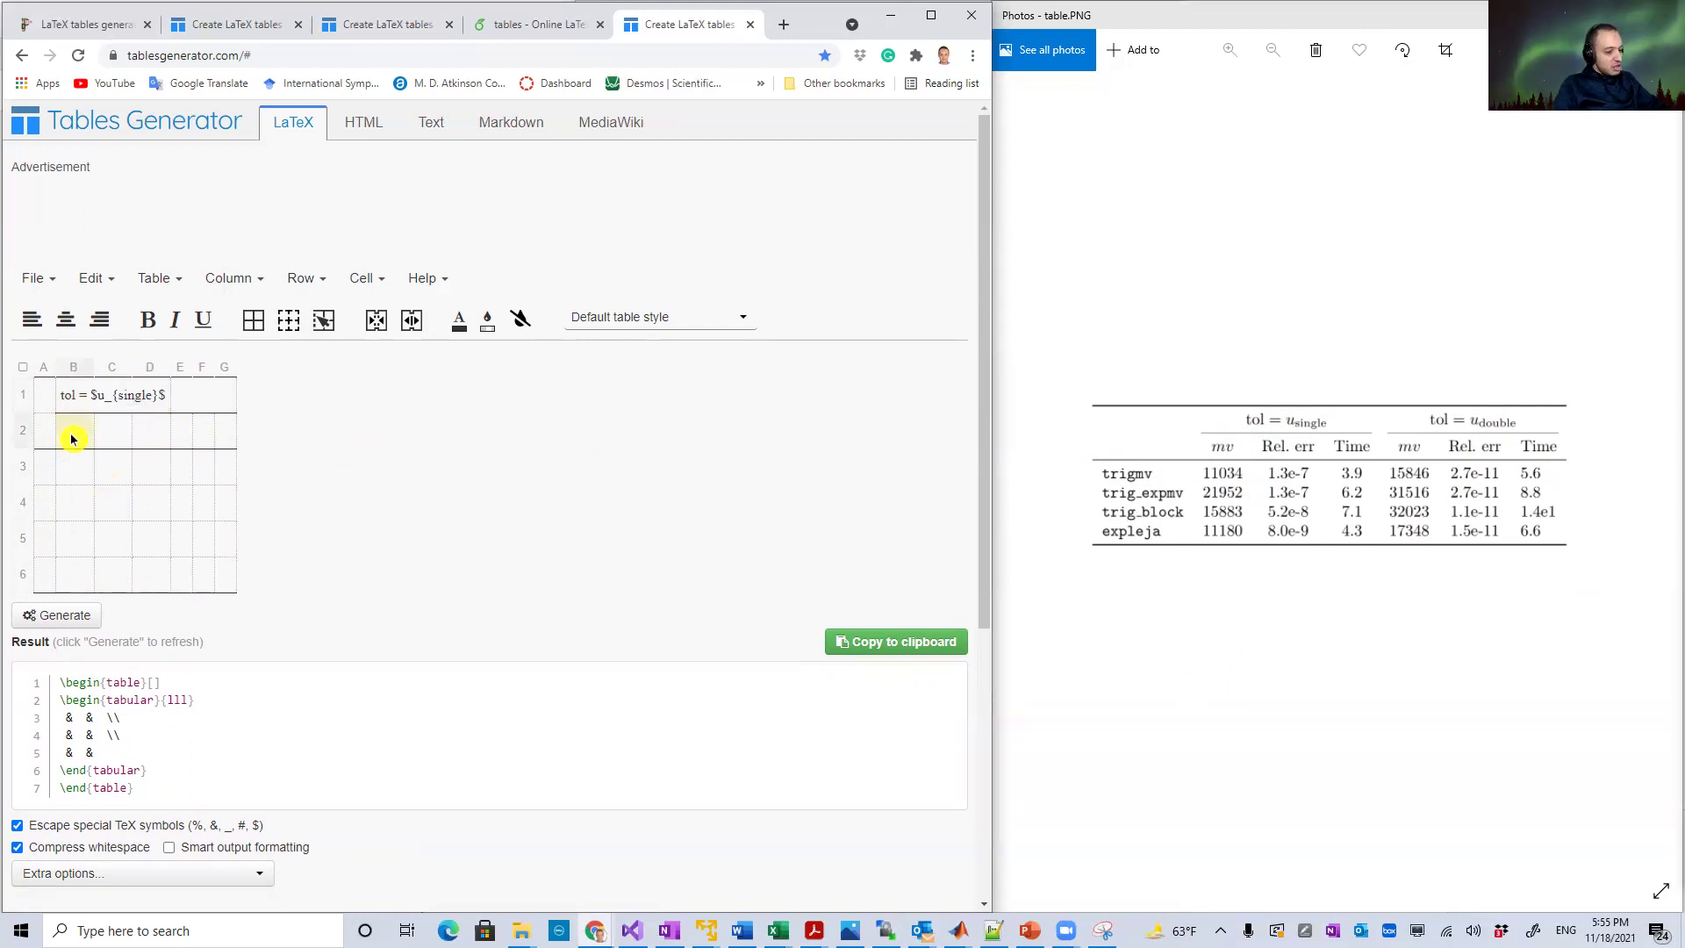
pyautogui.write('m')
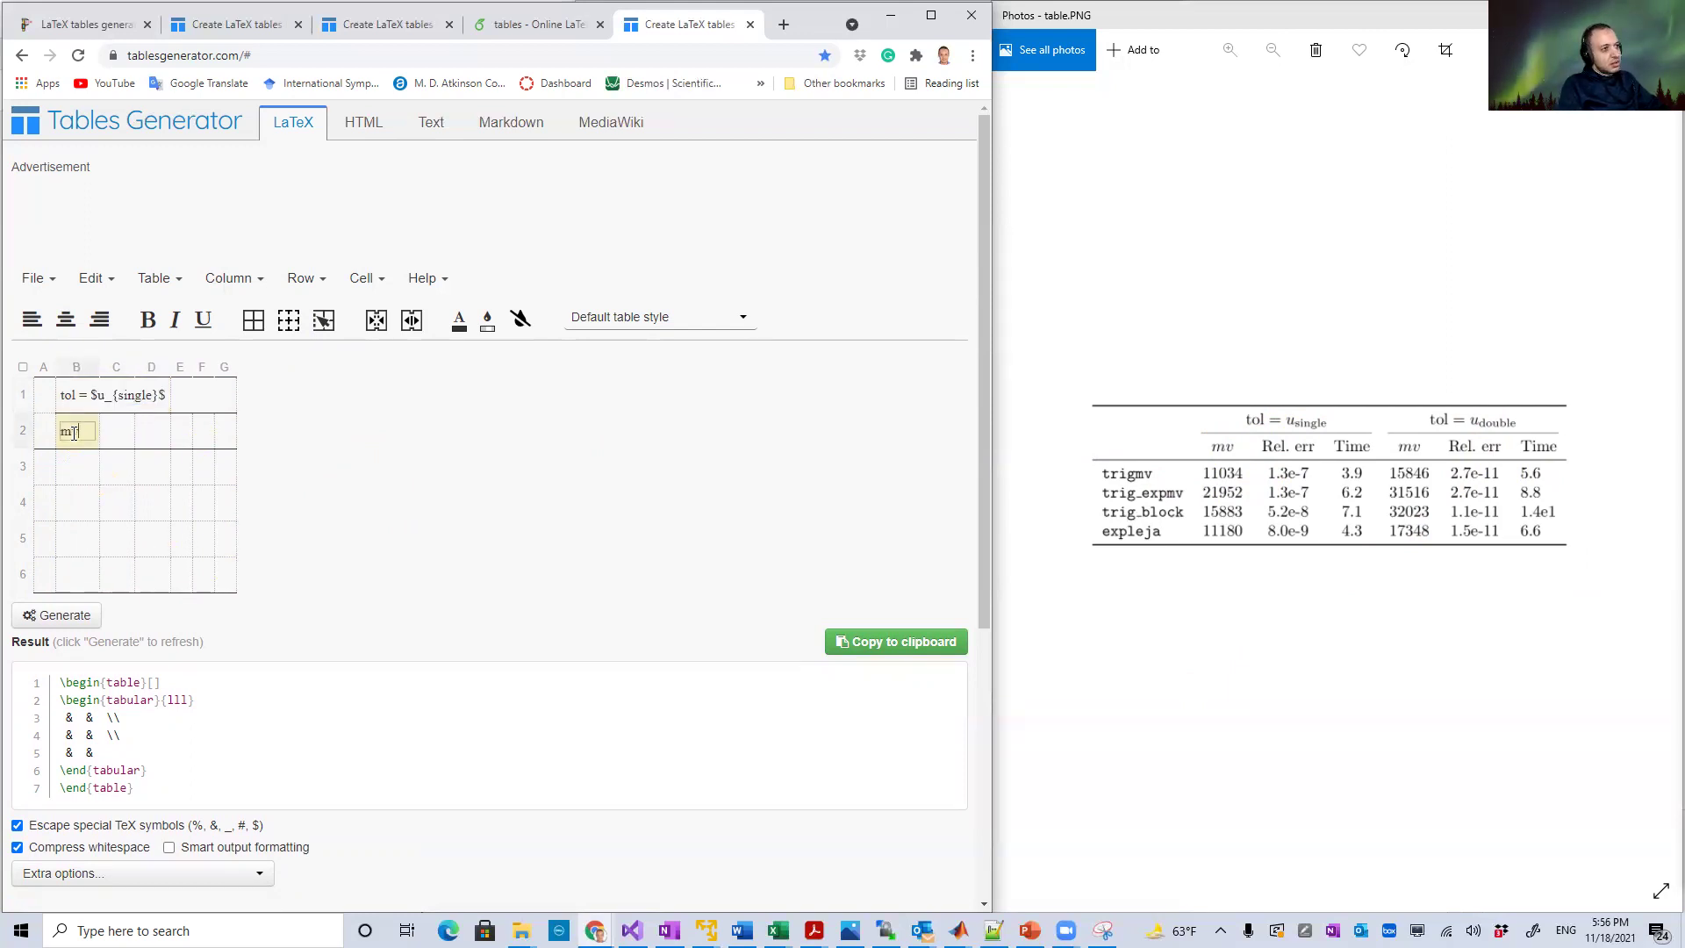
pyautogui.write('v')
pyautogui.press('Tab')
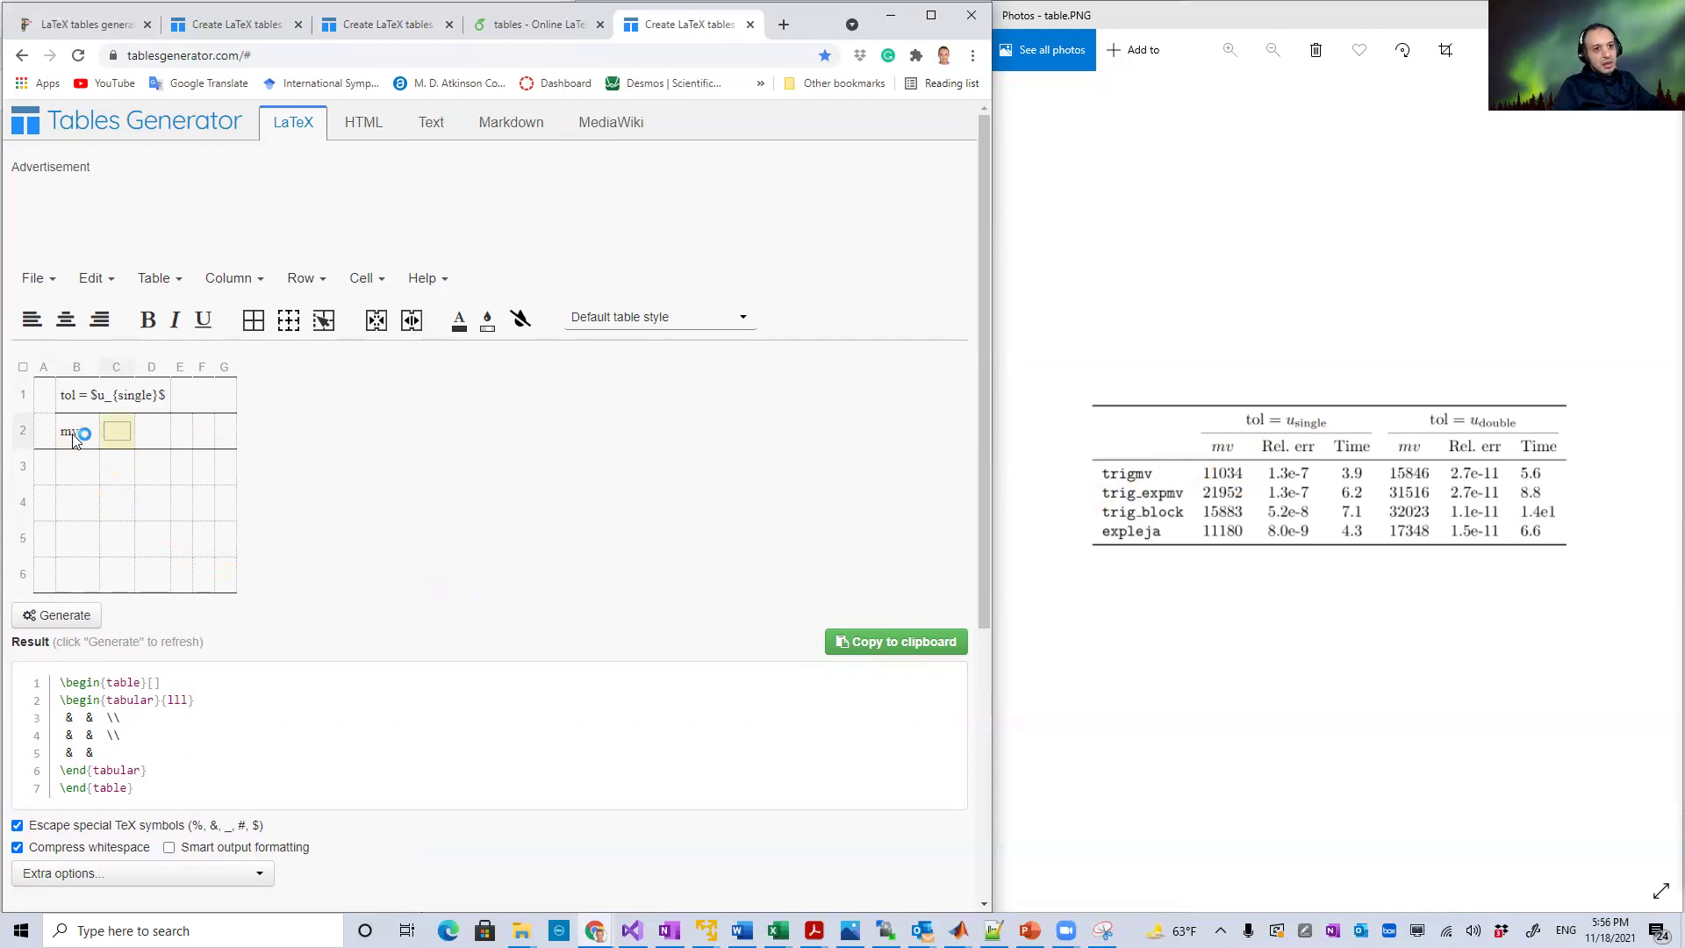
pyautogui.write('Rel. ')
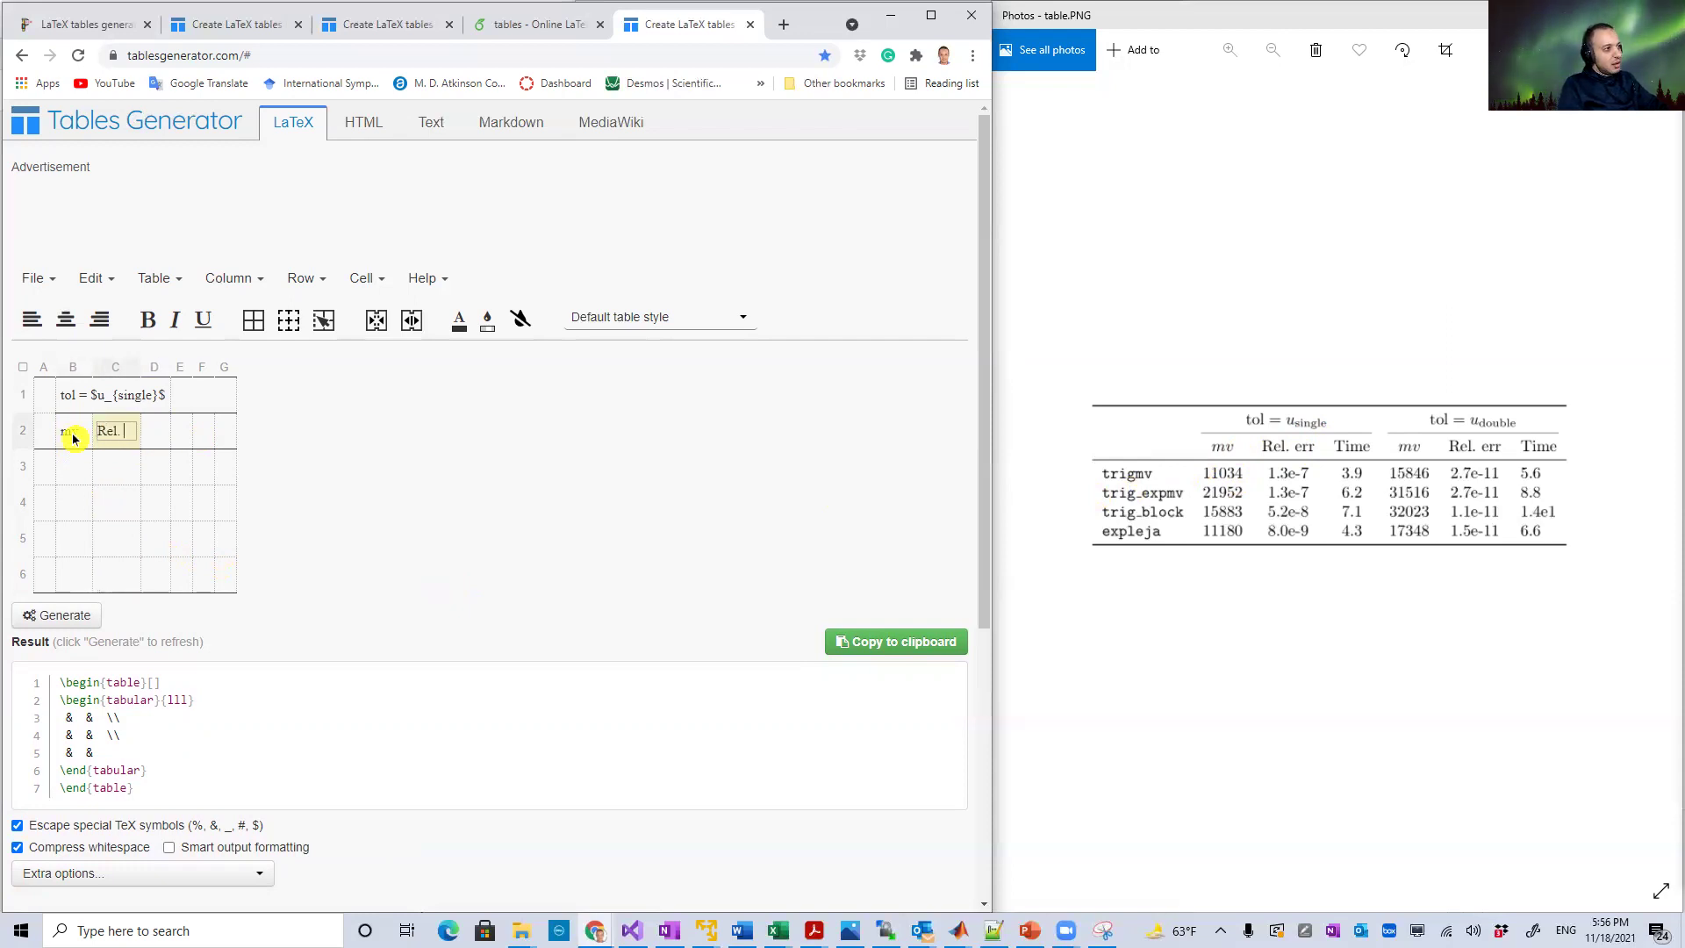
pyautogui.write('err')
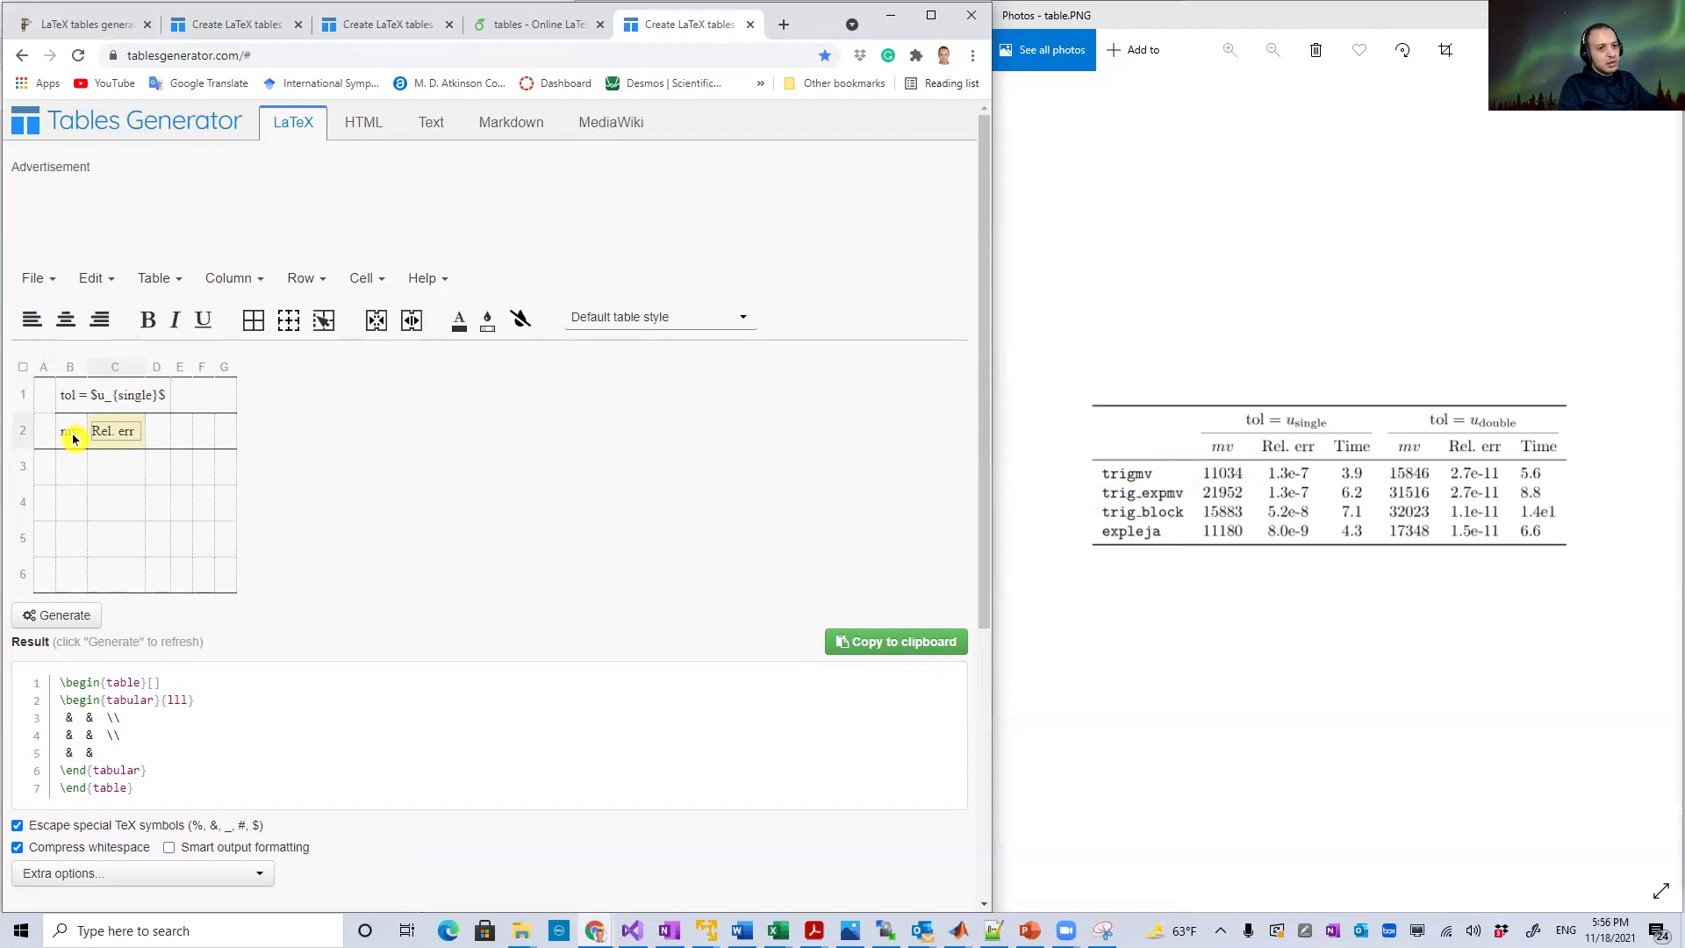
pyautogui.click(155, 441)
pyautogui.write('Time')
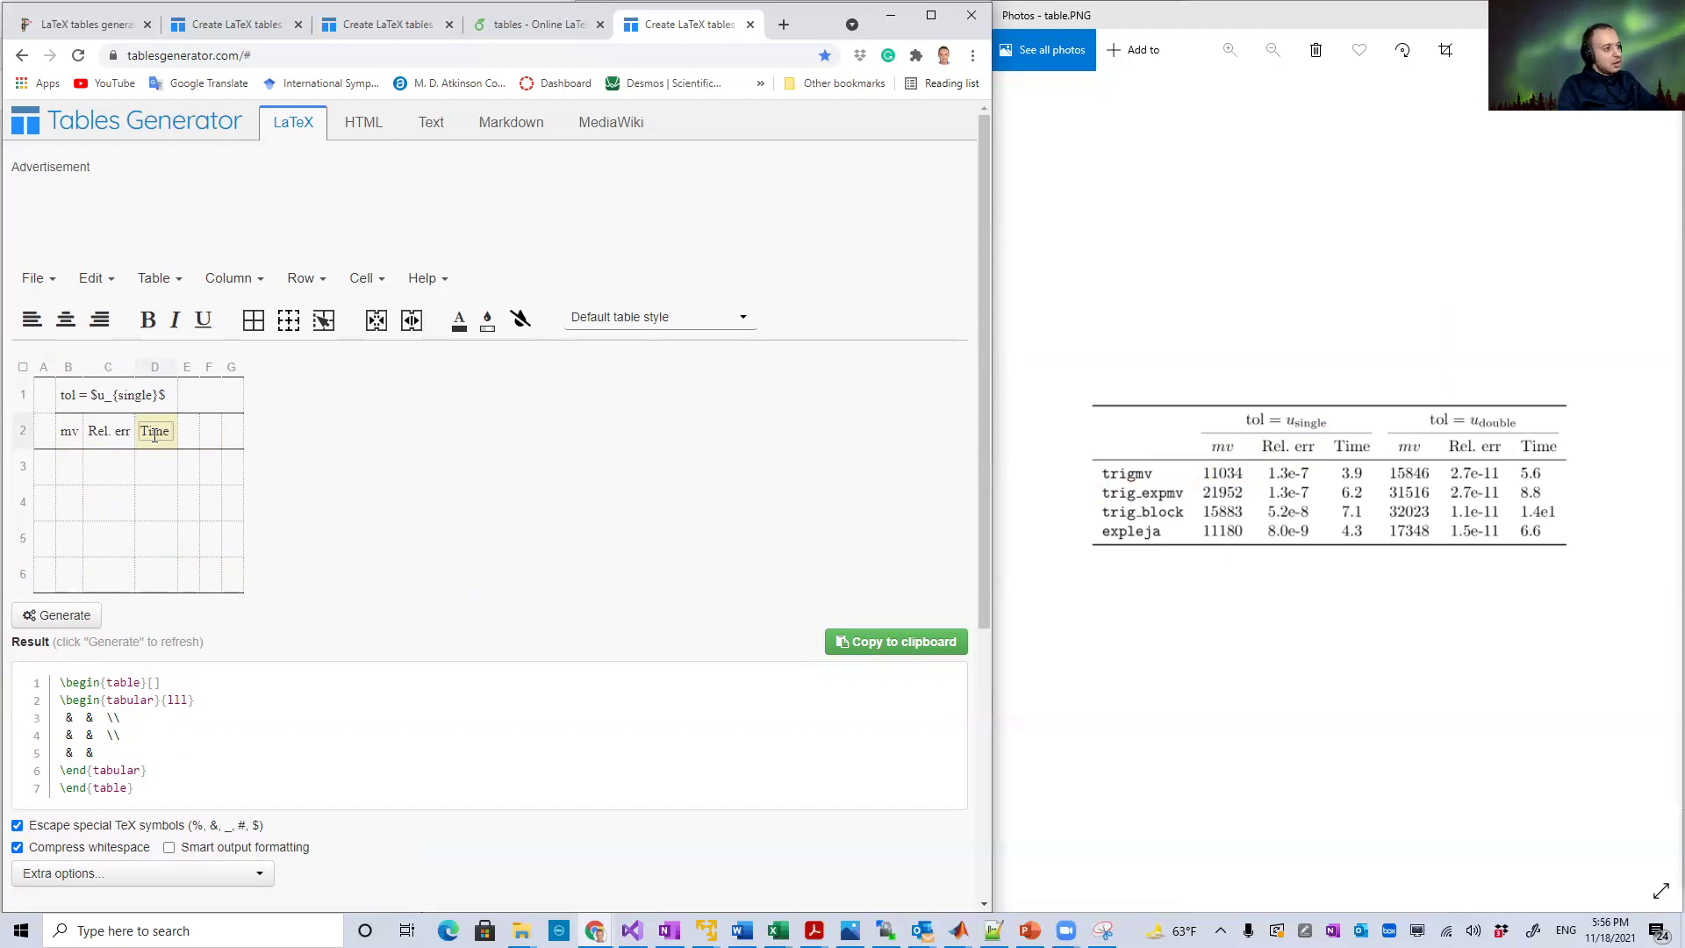
pyautogui.press('Tab')
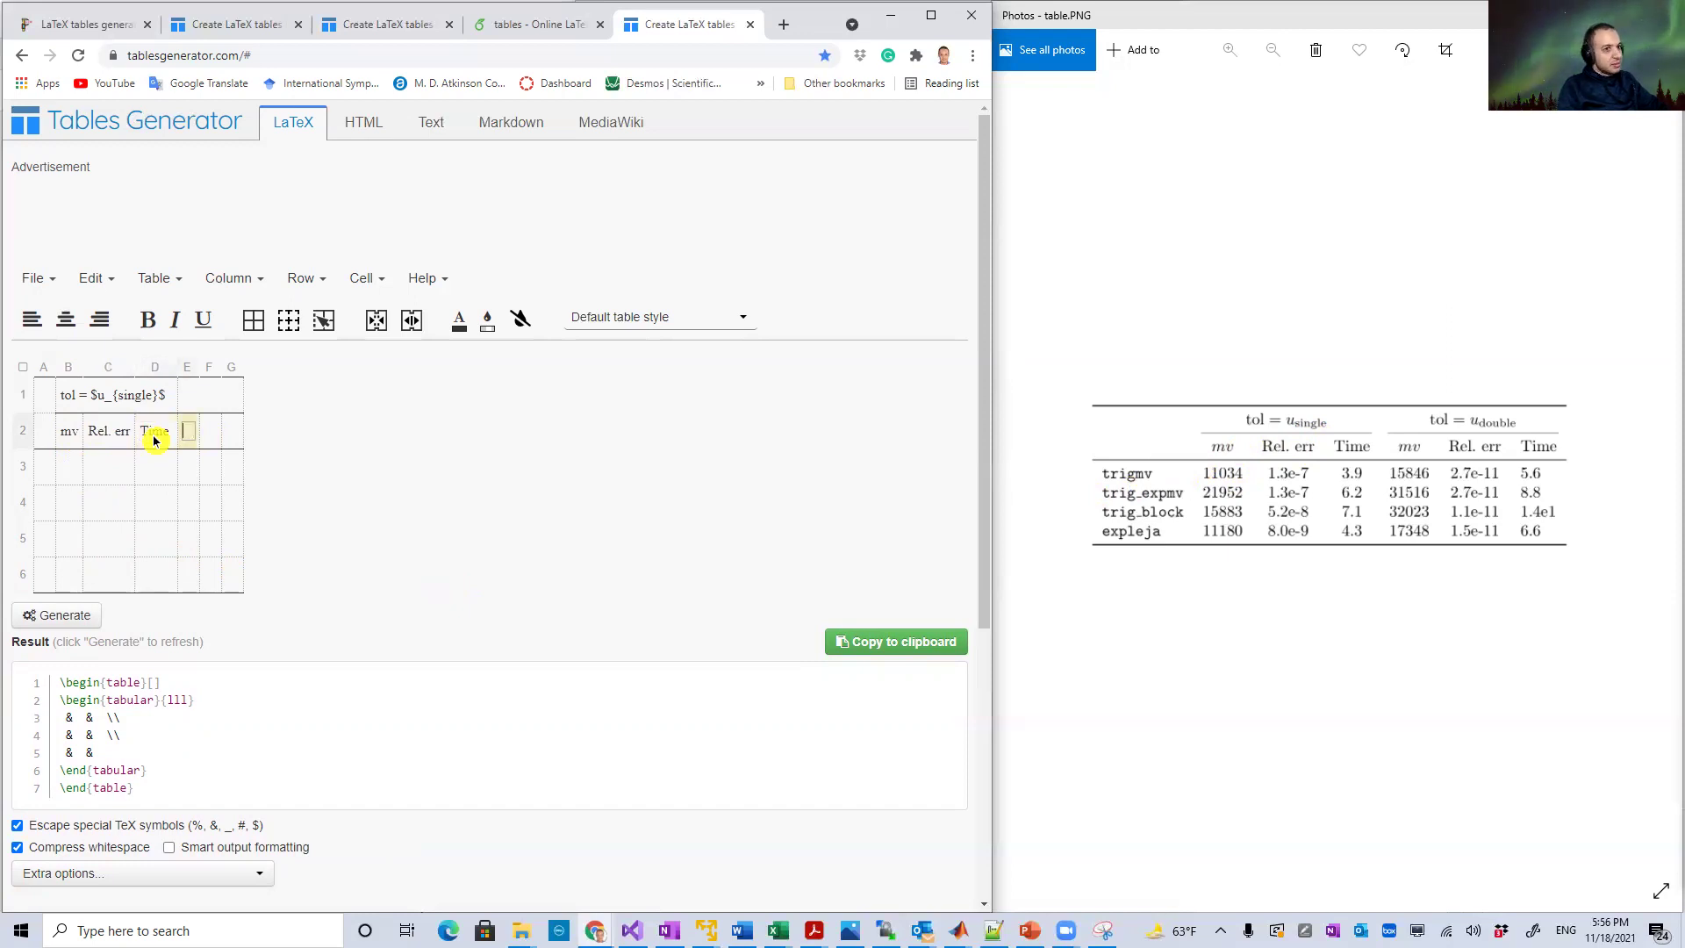
# Step: Fill E2–G2 with the headers mv, Rel. err and Time
pyautogui.write('mv')
pyautogui.press('Tab')
pyautogui.write('Rel. err')
pyautogui.press('Tab')
pyautogui.write('Time')
pyautogui.click(44, 468)
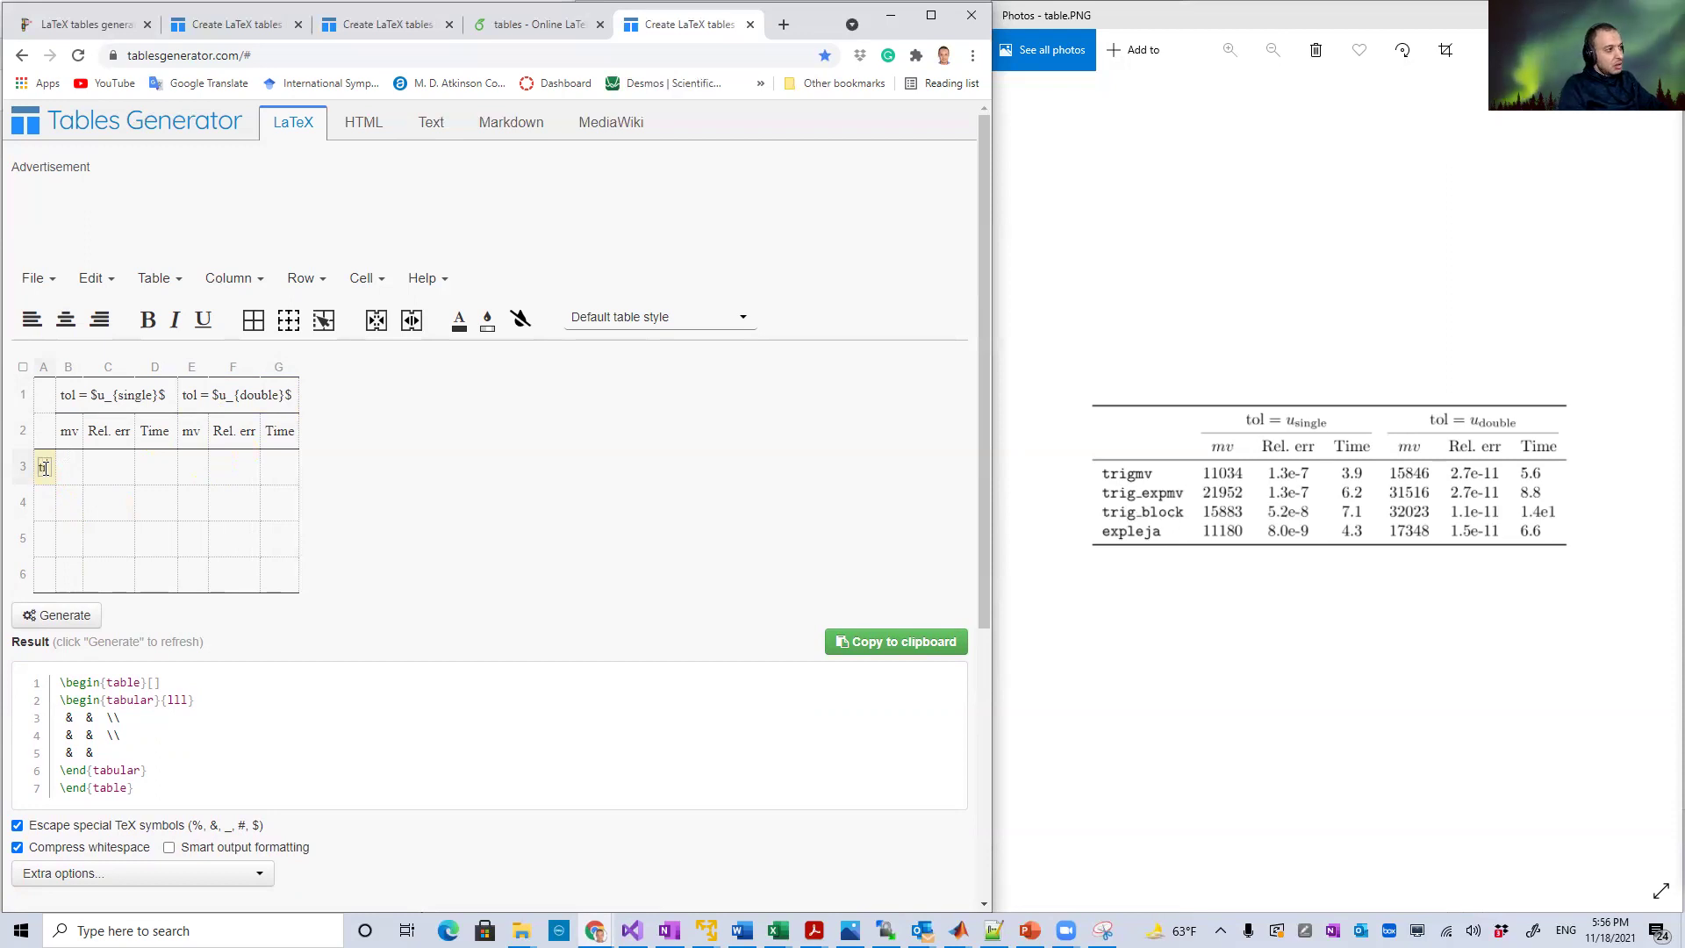
# Step: Label the first data row trigmv and fill its cells with placeholder 11, fixing a mistyped entry
pyautogui.write('igmv')
pyautogui.press('Tab')
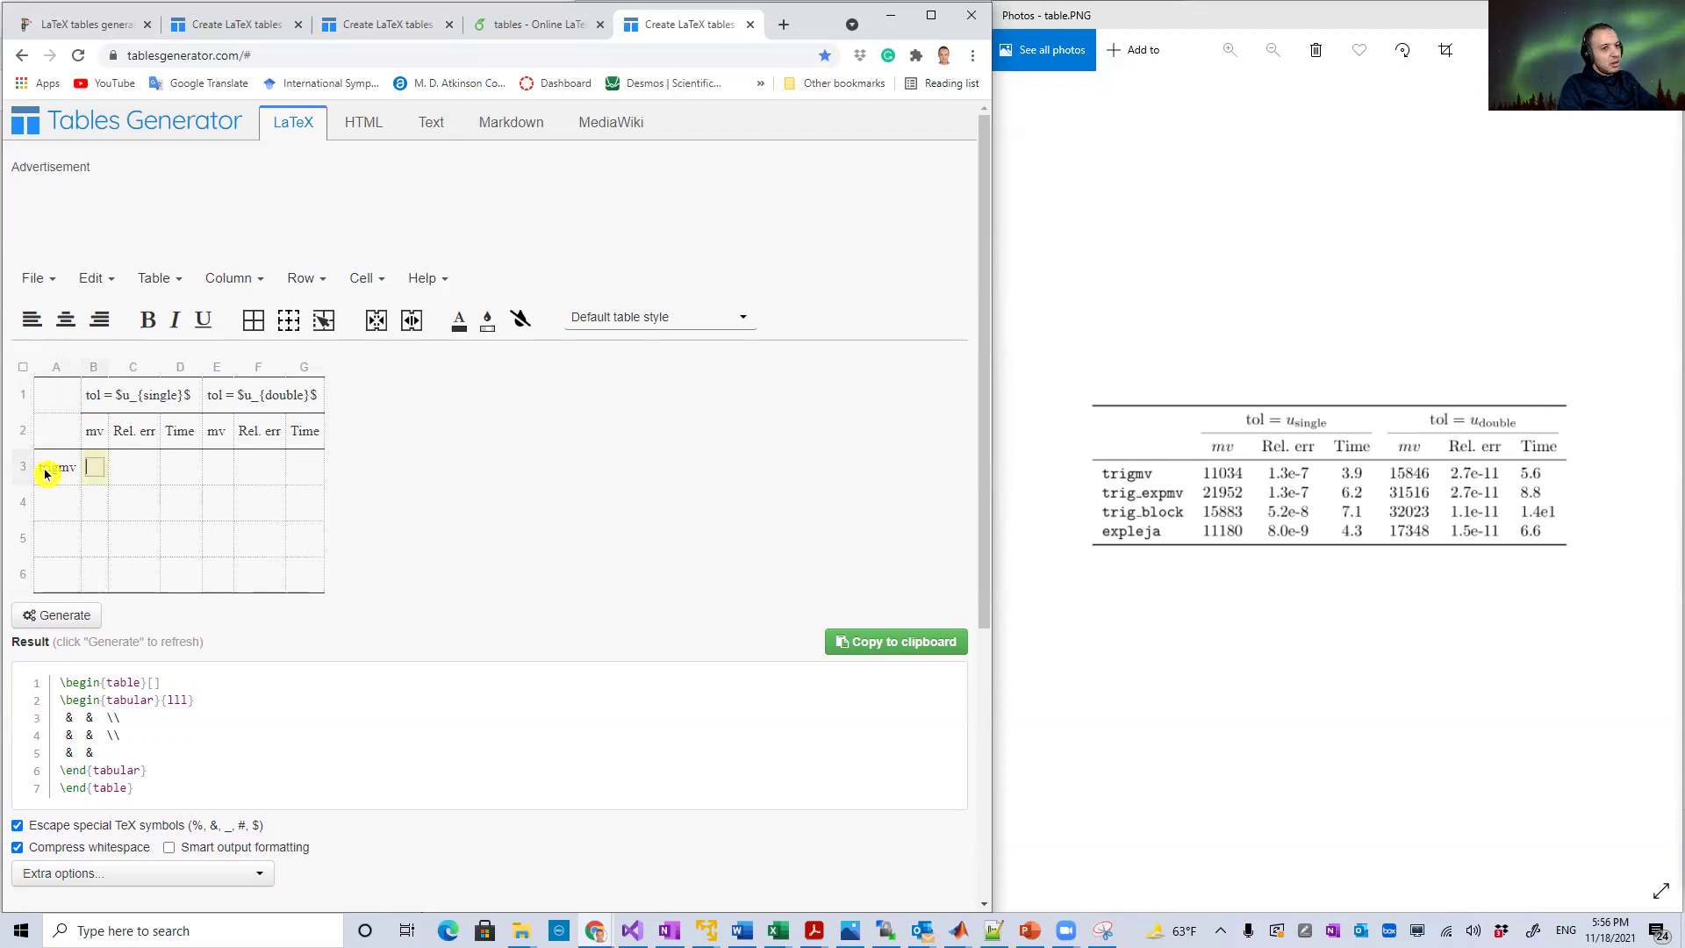
pyautogui.write('11')
pyautogui.press('Tab')
pyautogui.press('Tab')
pyautogui.write('lkjldsjf')
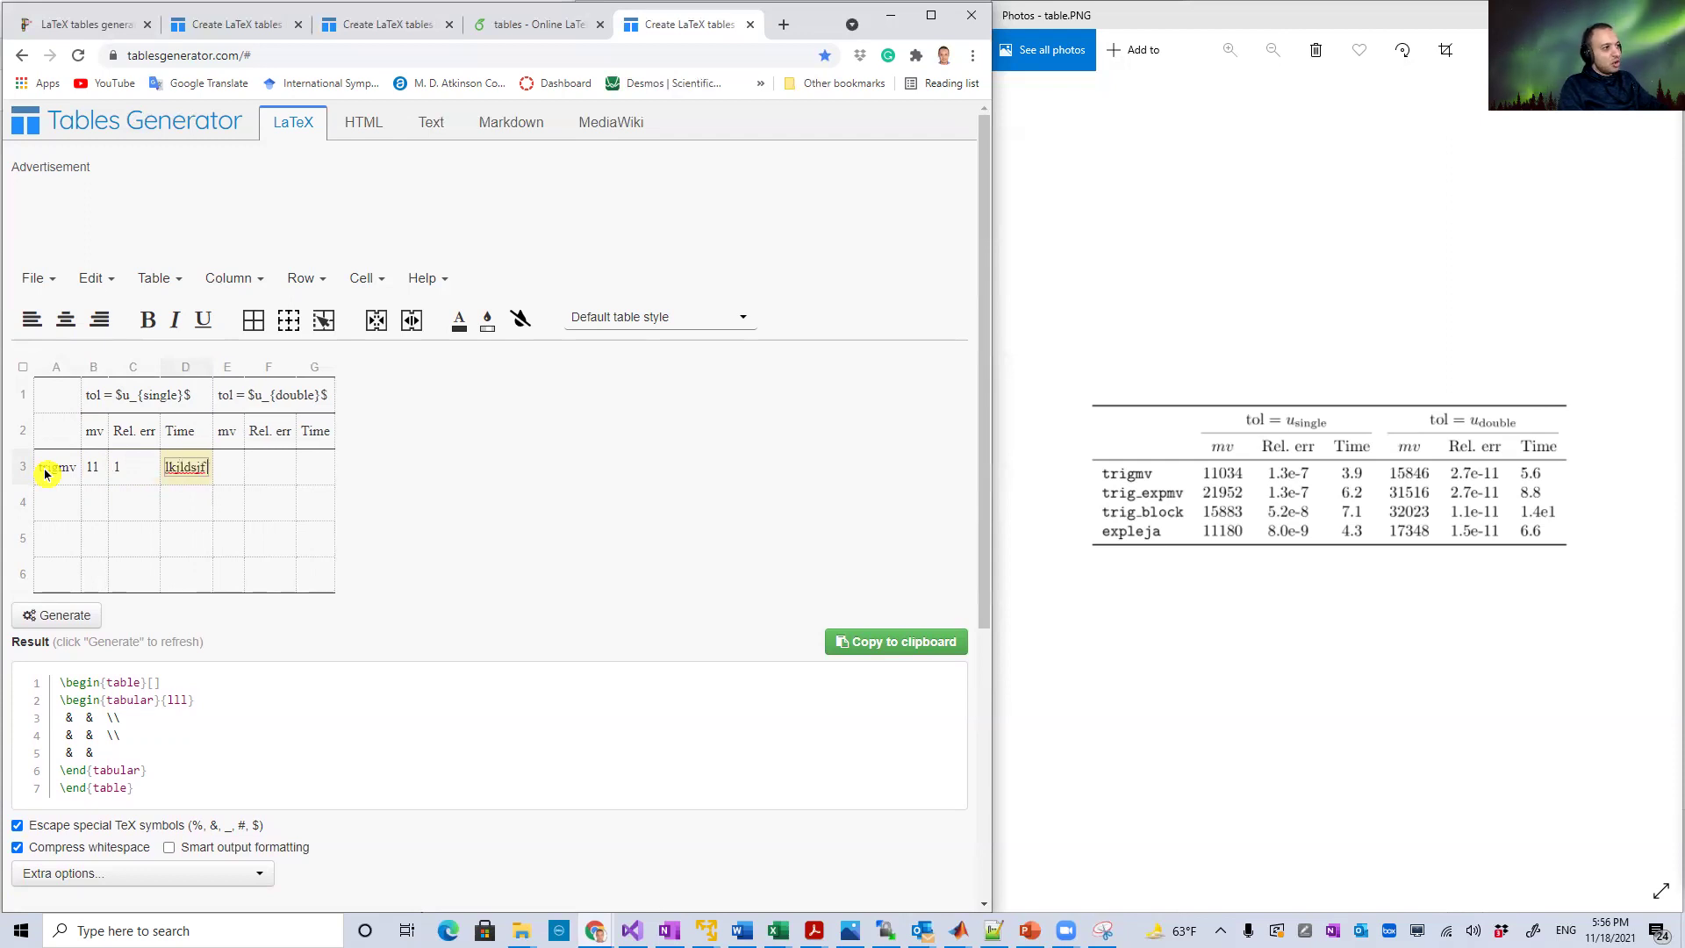
pyautogui.press('BackSpace')
pyautogui.press('BackSpace')
pyautogui.press('BackSpace')
pyautogui.press('BackSpace')
pyautogui.press('BackSpace')
pyautogui.write('1')
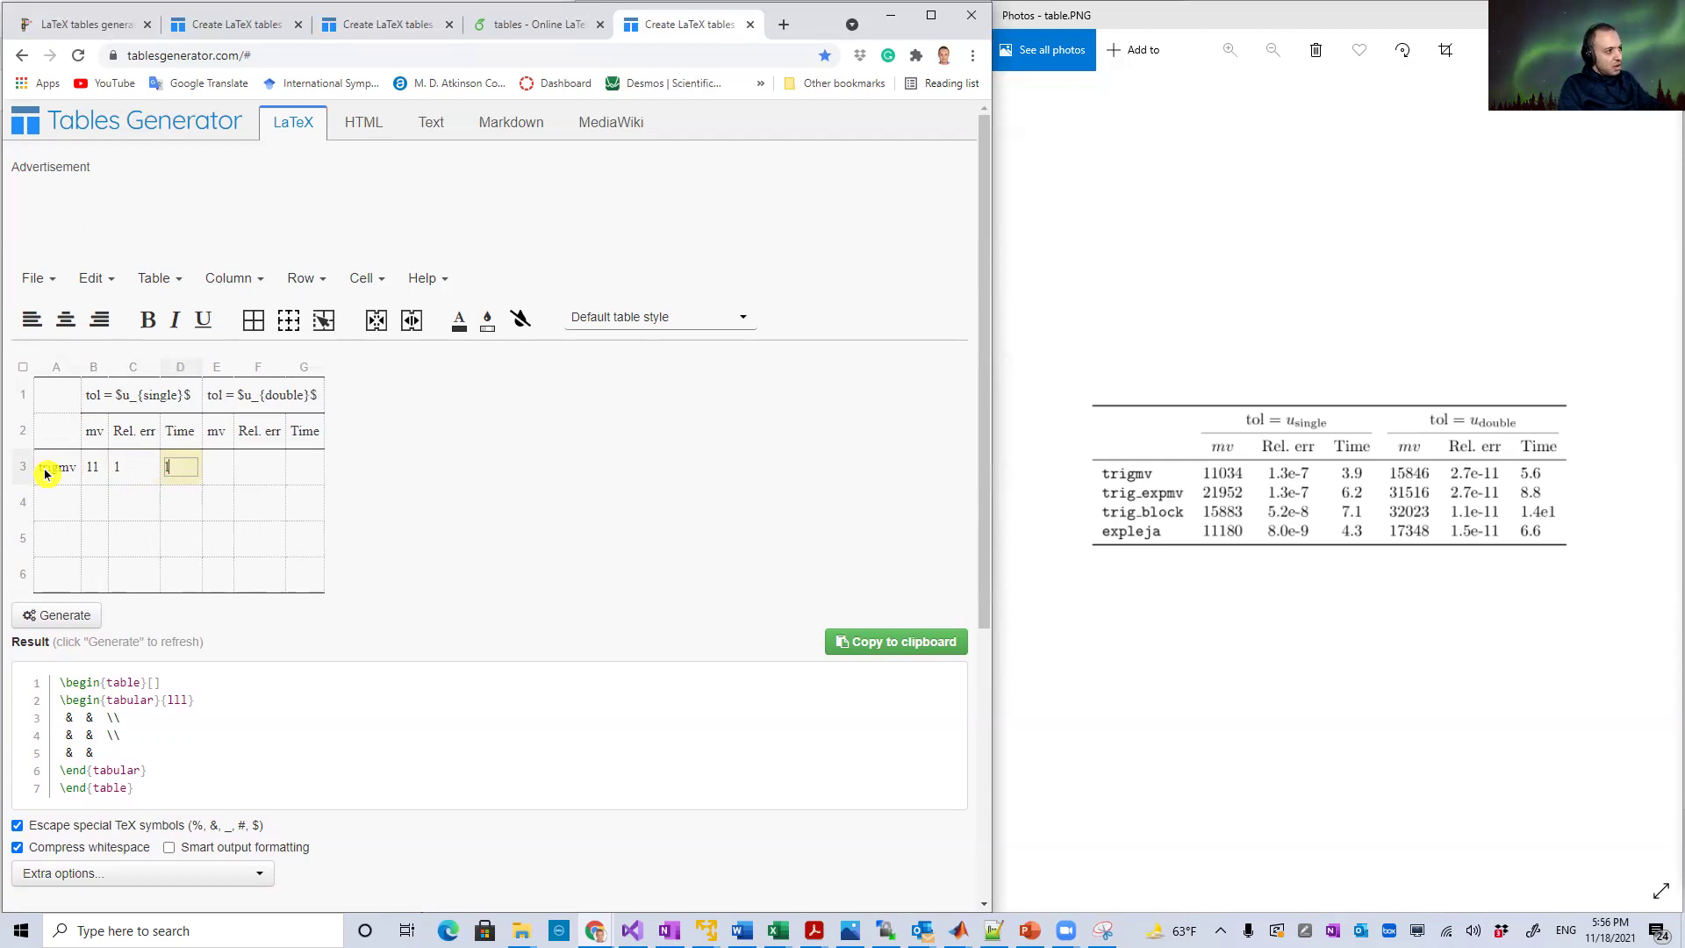
pyautogui.write('1')
pyautogui.press('Tab')
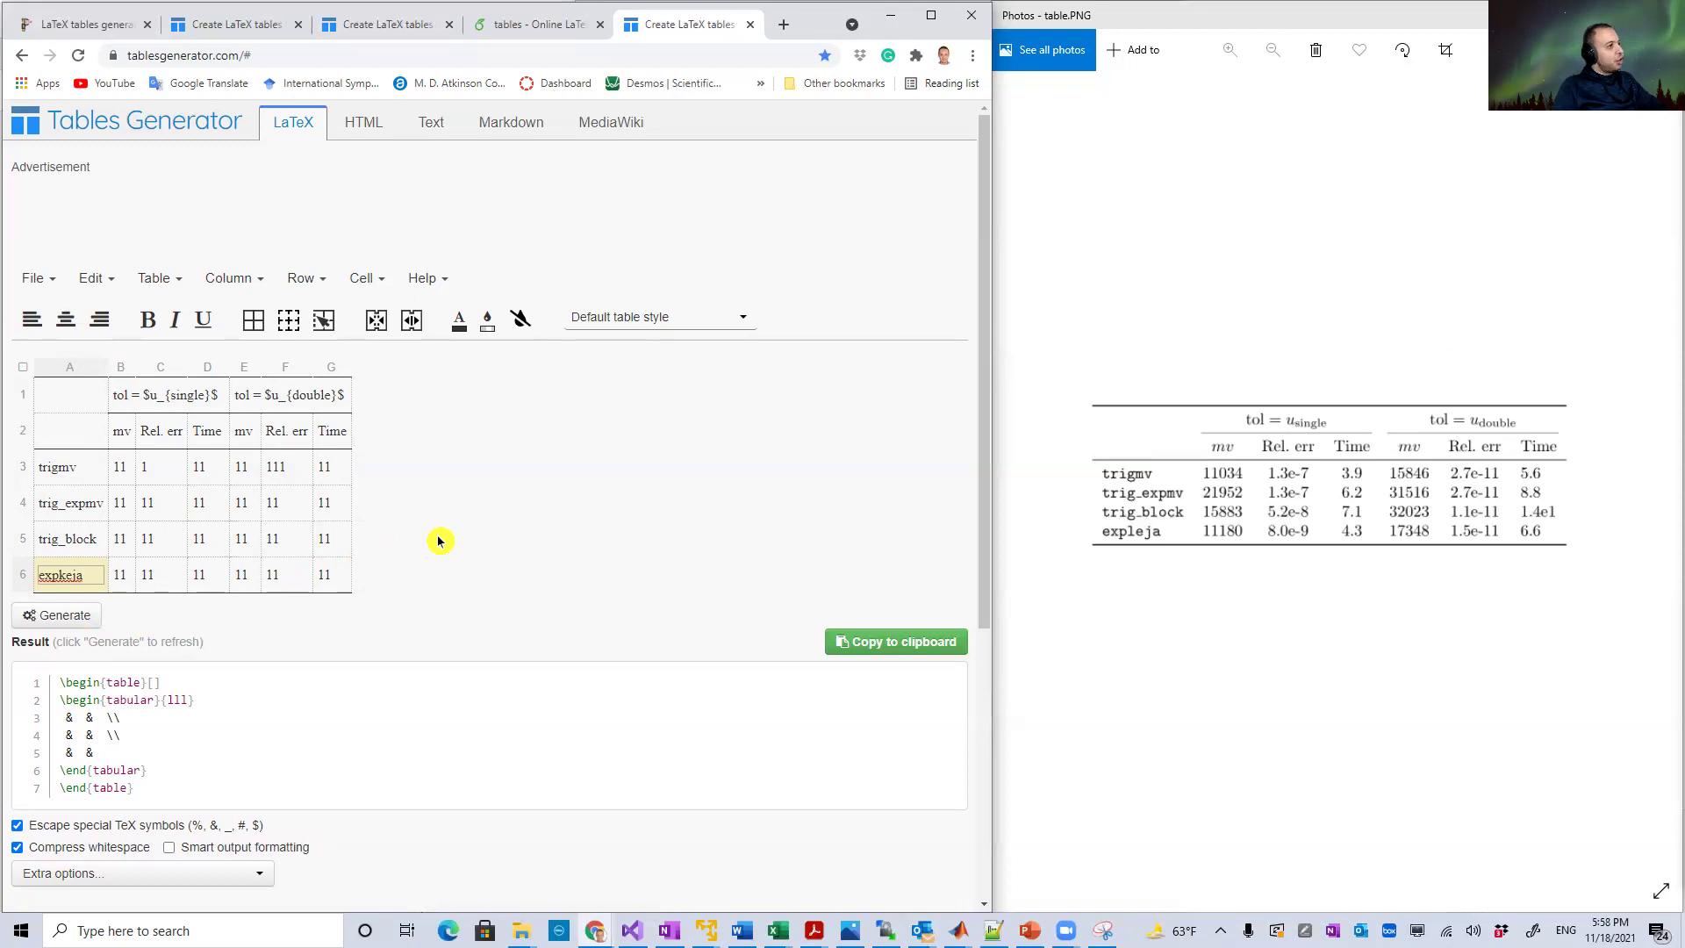
pyautogui.click(341, 550)
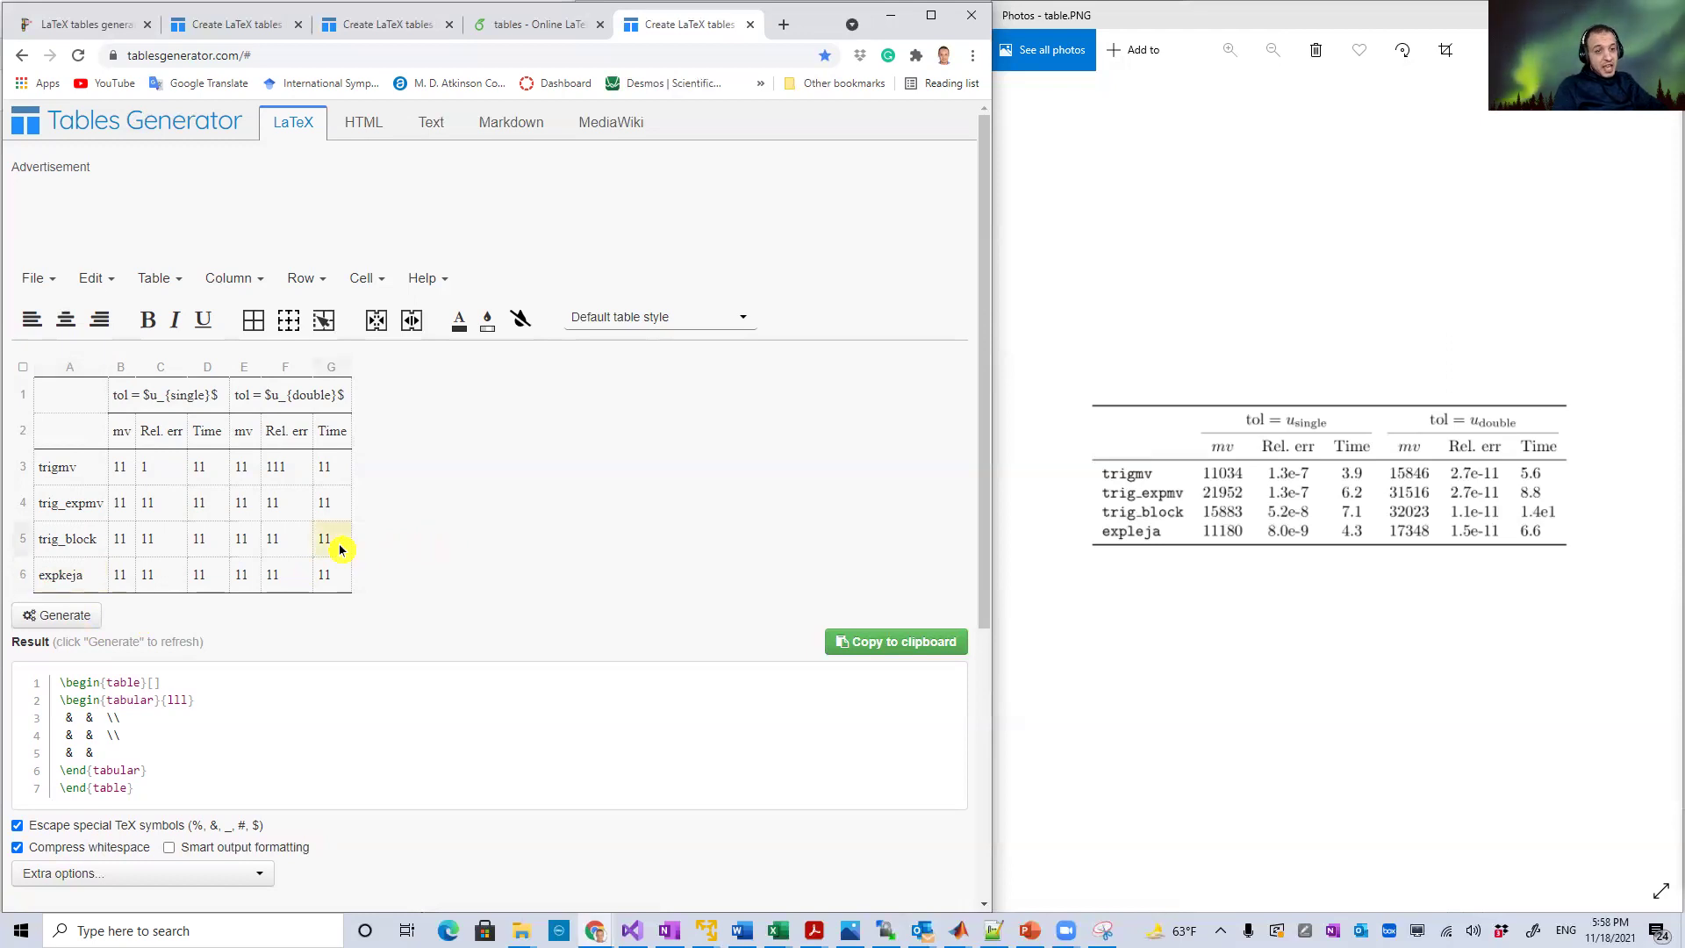
# Step: Merge the empty top-left cells A1 and A2 and generate the table's LaTeX code
pyautogui.click(72, 404)
pyautogui.press('Down')
pyautogui.click(75, 405)
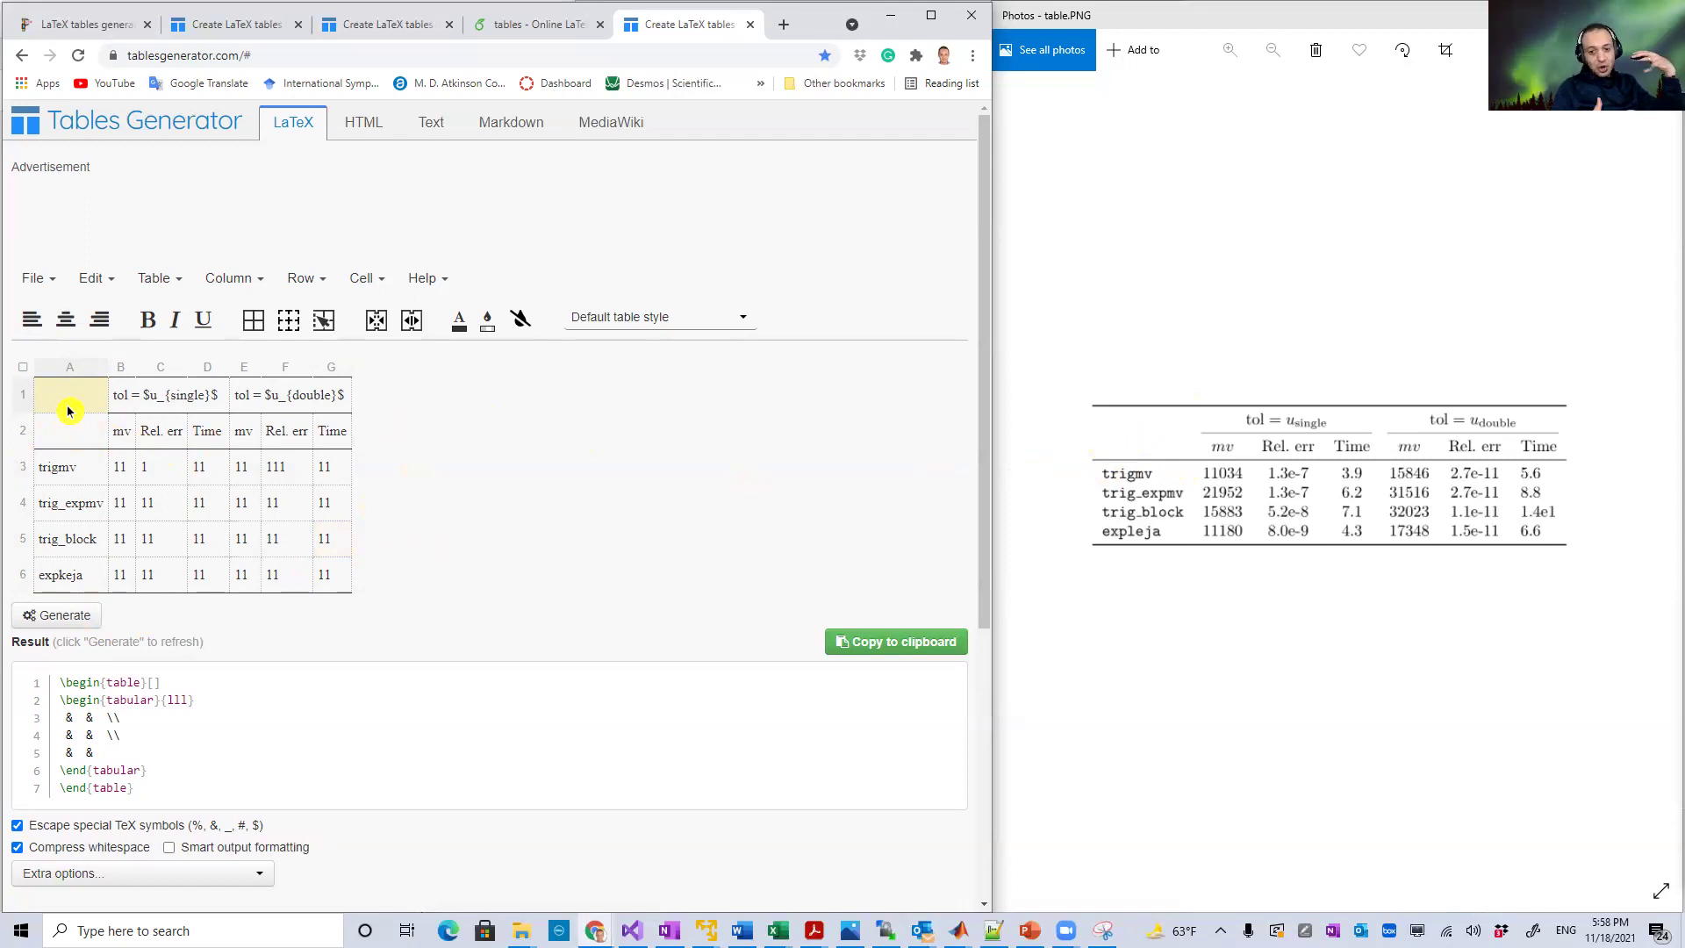
pyautogui.moveTo(68, 411); pyautogui.dragTo(68, 429)
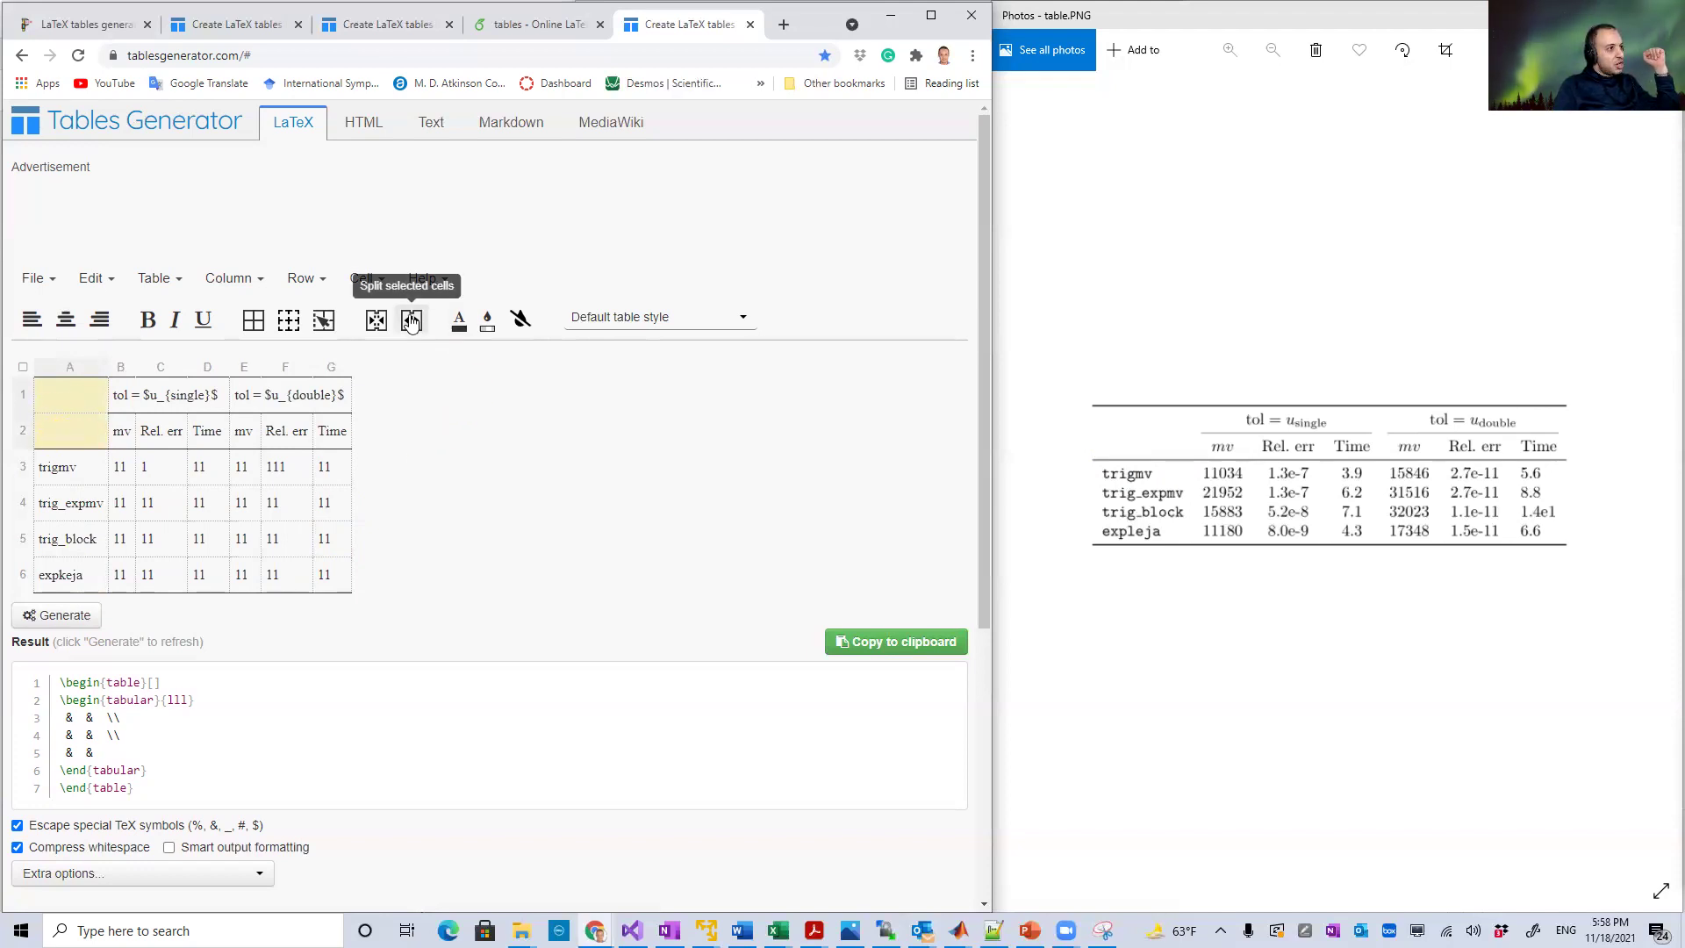
pyautogui.click(376, 320)
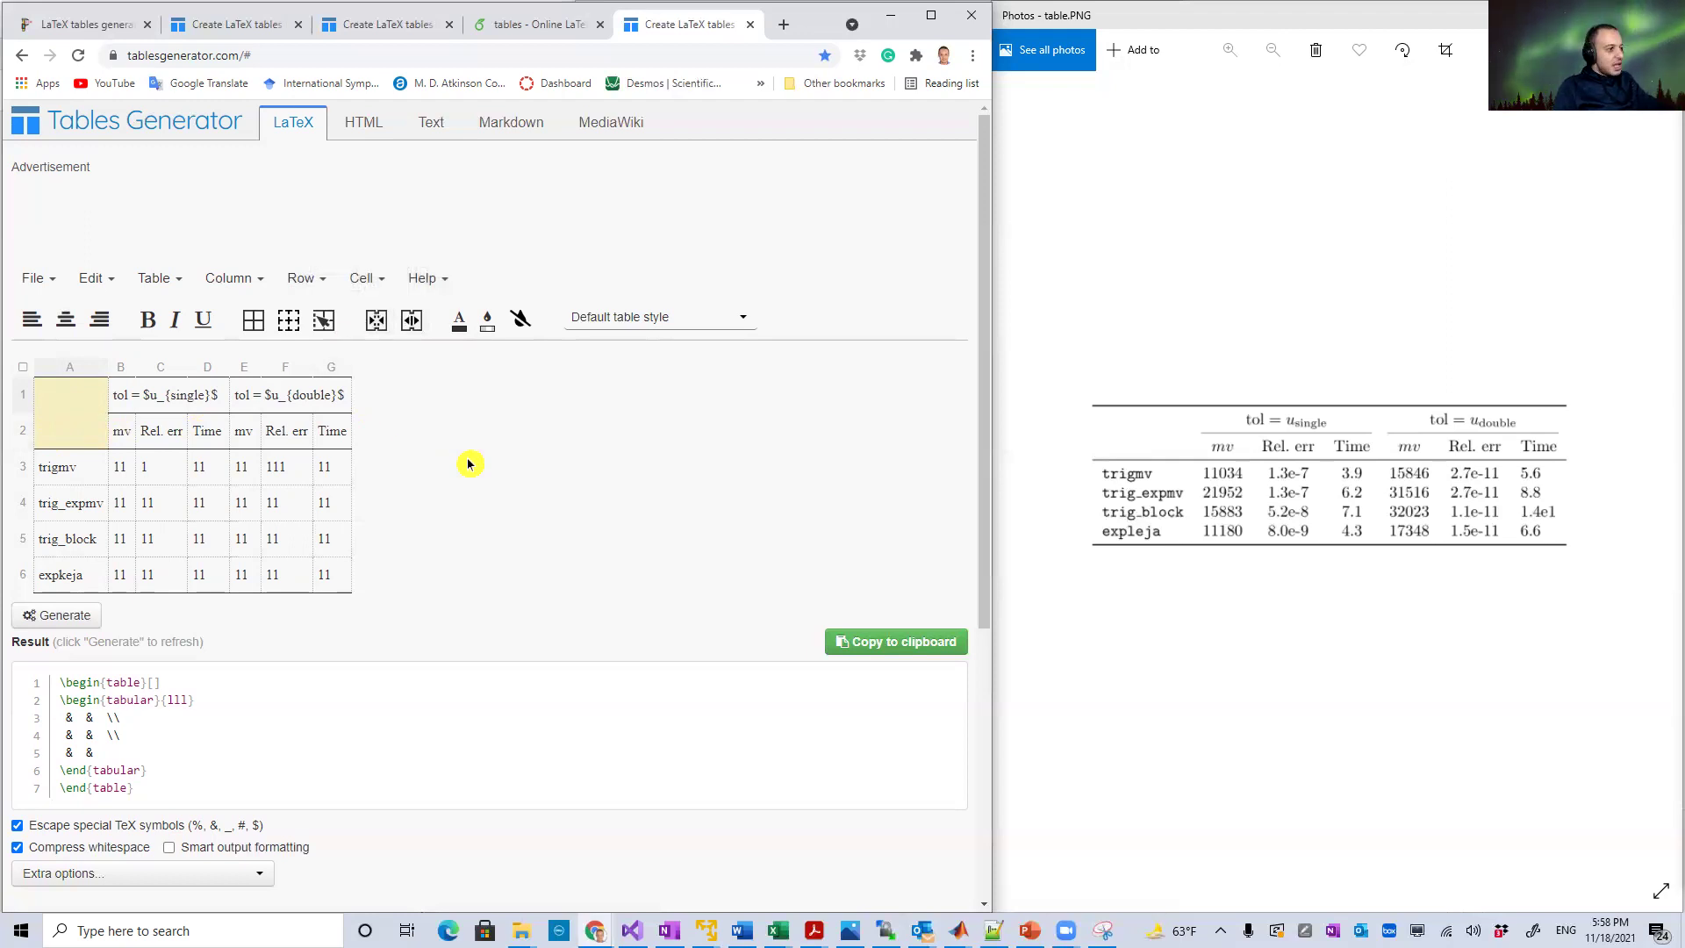
pyautogui.click(77, 617)
# Step: Paste the generated seven-column table code over the old table block in Overleaf
pyautogui.scroll(-1, 545, 718)
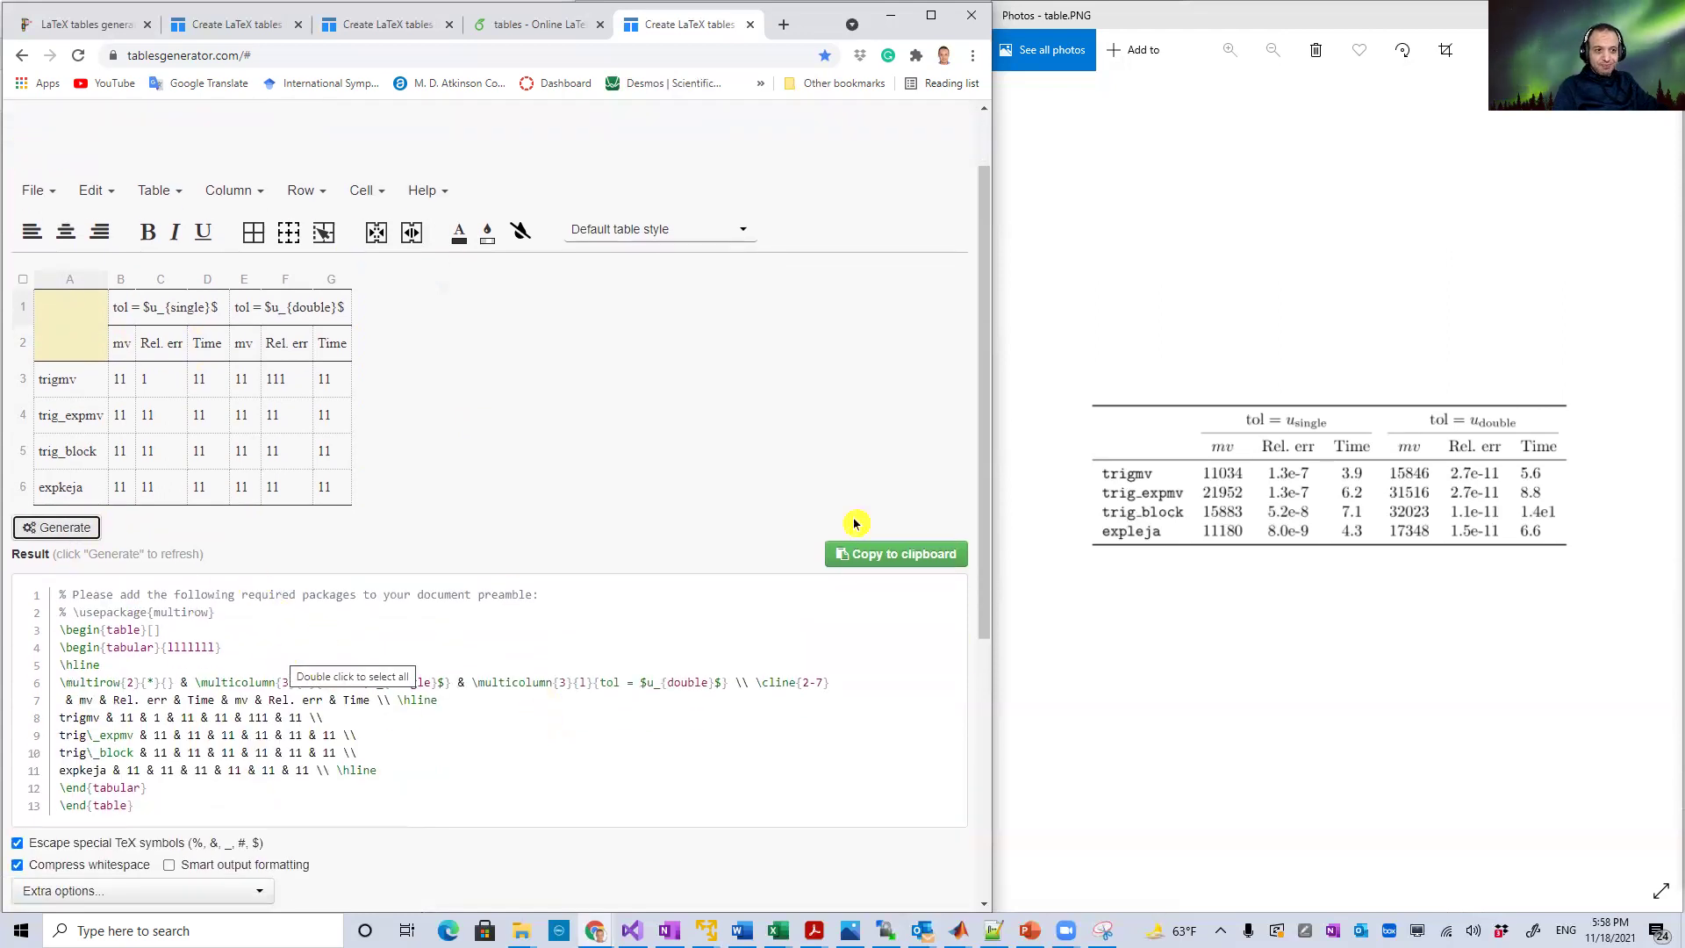
pyautogui.click(916, 553)
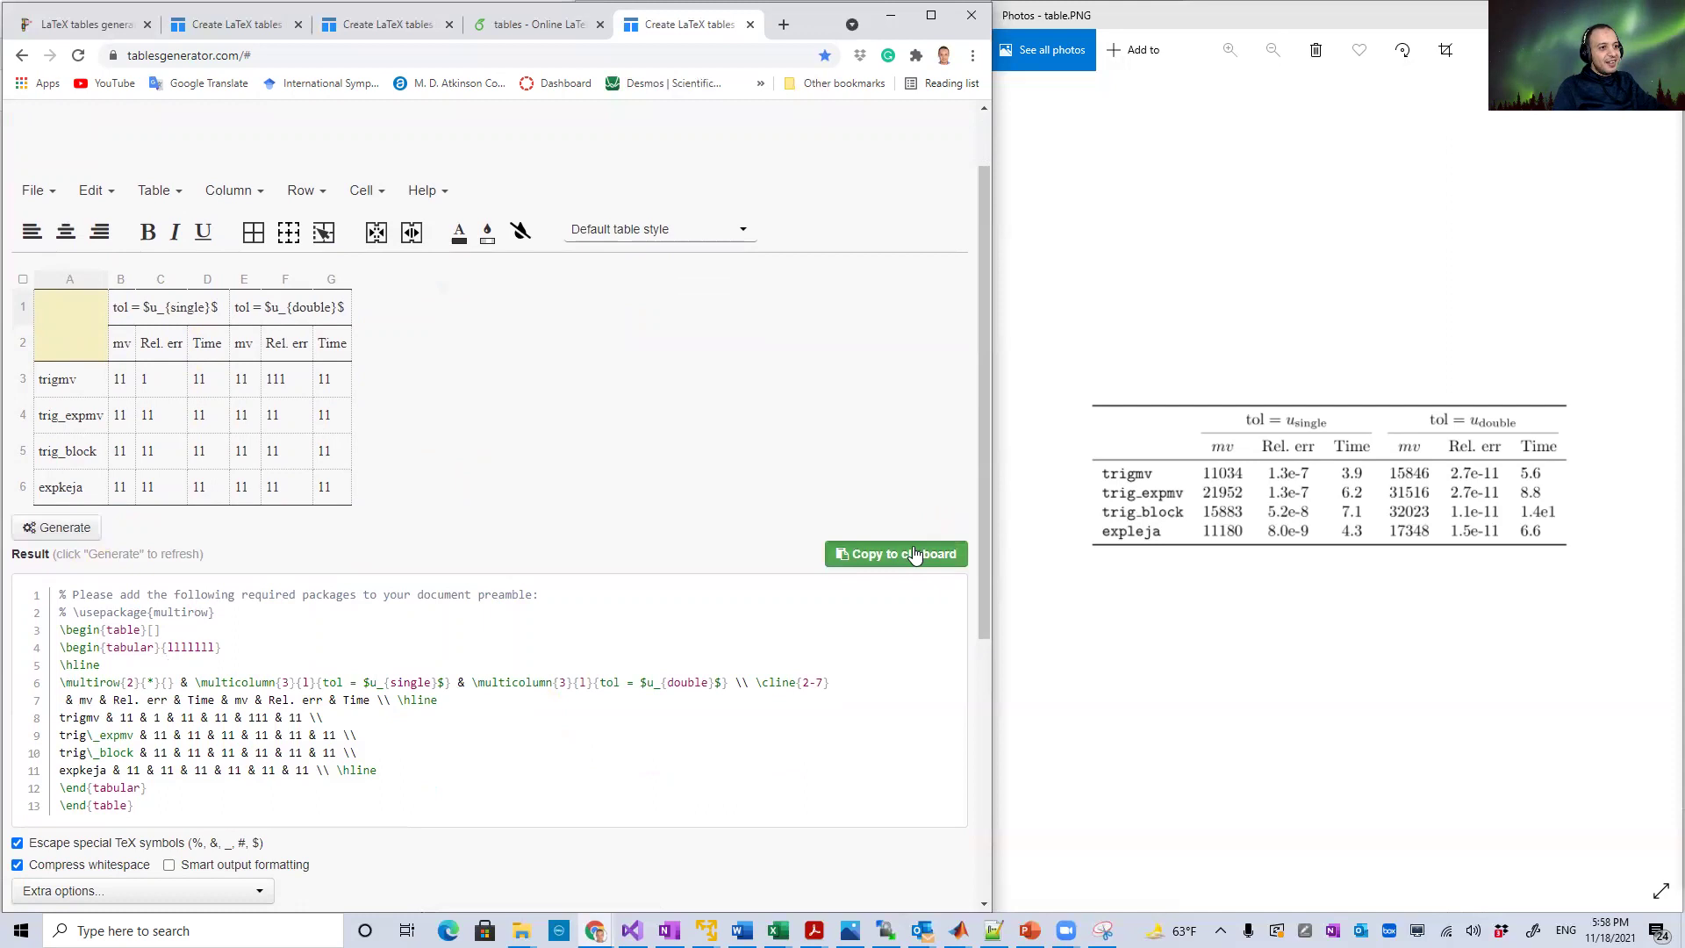
pyautogui.click(531, 27)
pyautogui.moveTo(159, 501); pyautogui.dragTo(54, 364)
pyautogui.hotkey('ctrl', 'v')
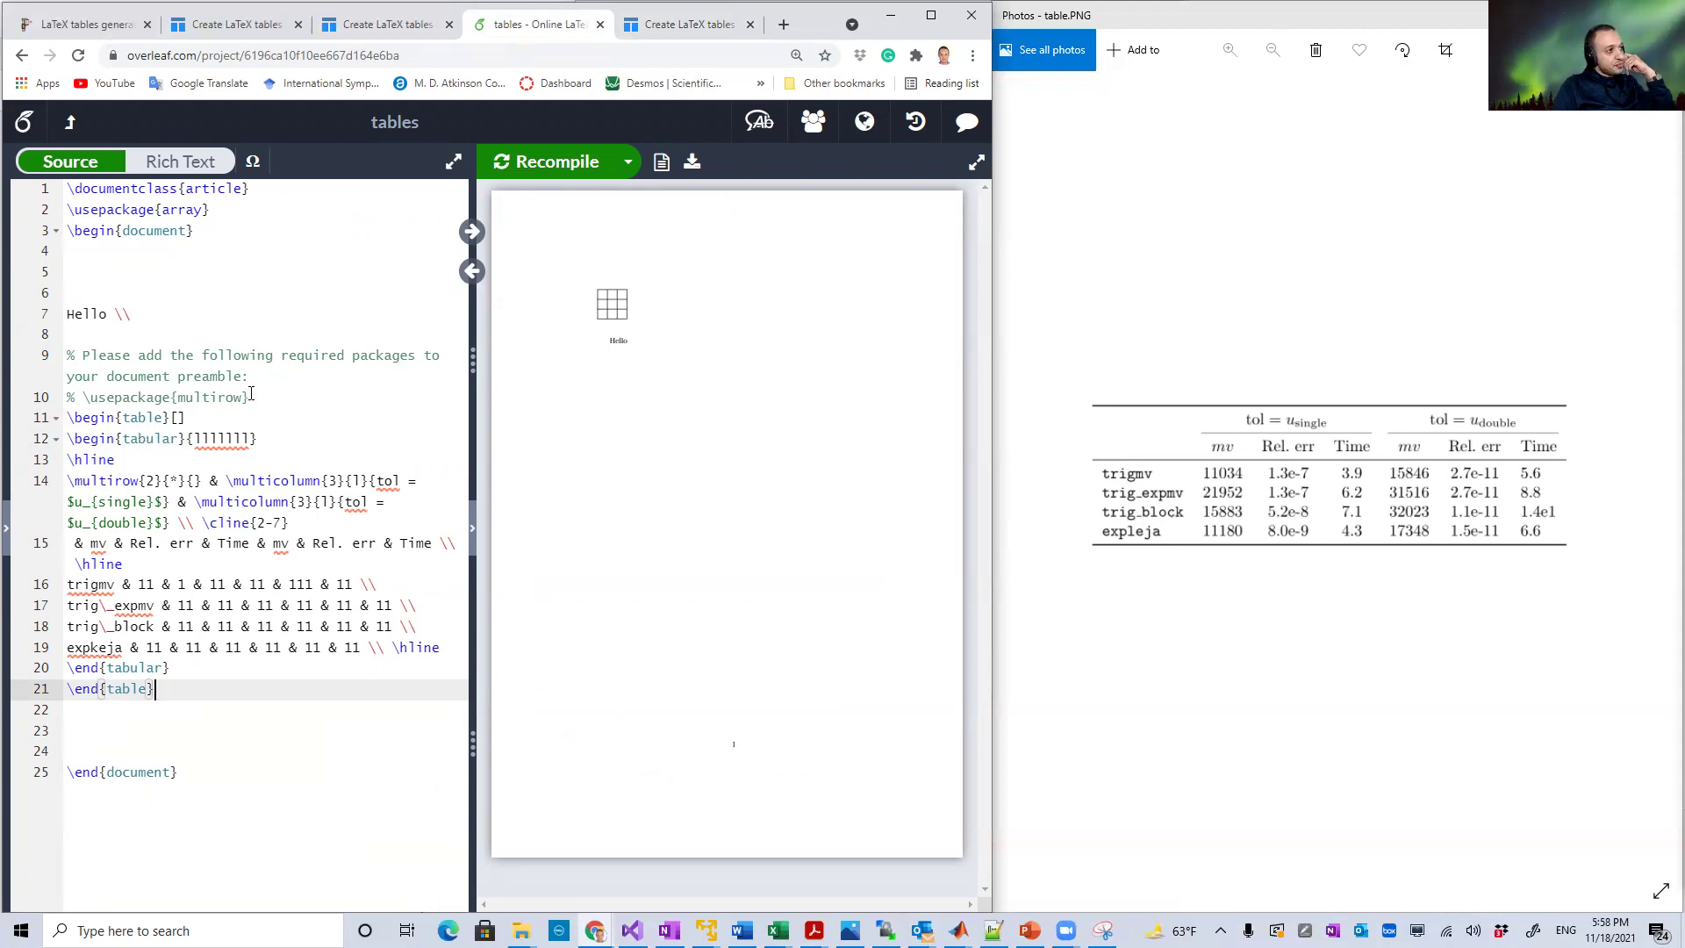
# Step: Select the commented \usepackage{multirow} line in the pasted code
pyautogui.moveTo(251, 396); pyautogui.dragTo(196, 708)
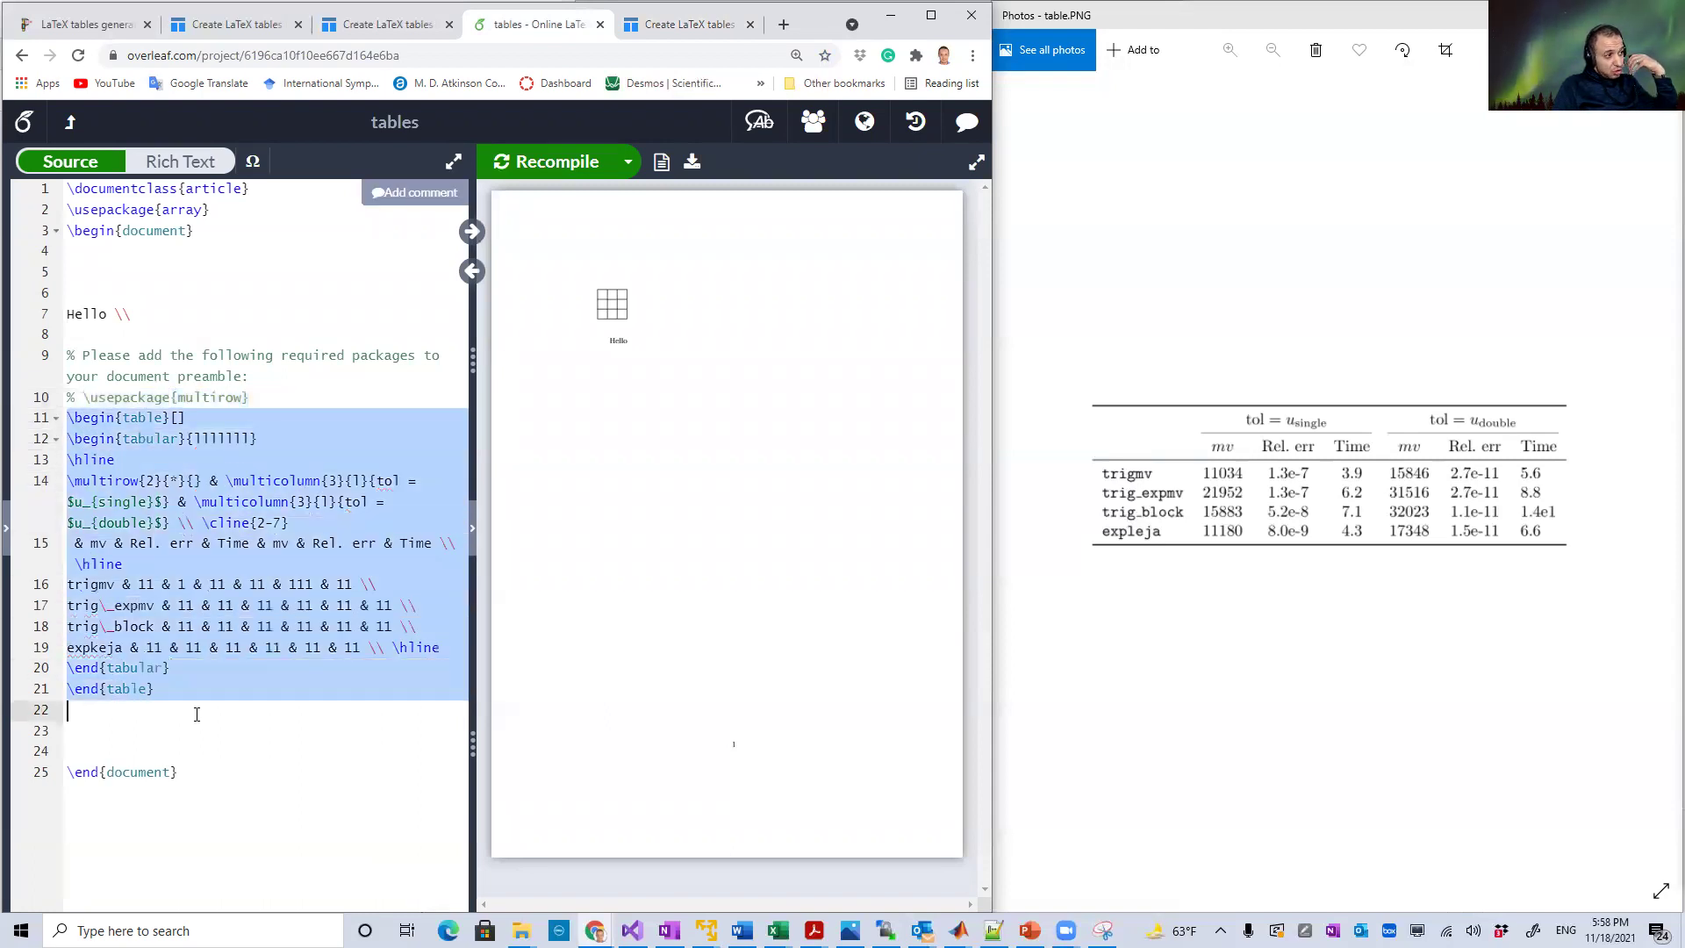
pyautogui.click(200, 418)
pyautogui.moveTo(254, 397); pyautogui.dragTo(86, 400)
# Step: Add \usepackage{multirow} to the Overleaf preamble on a new line after \usepackage{array}
pyautogui.click(678, 24)
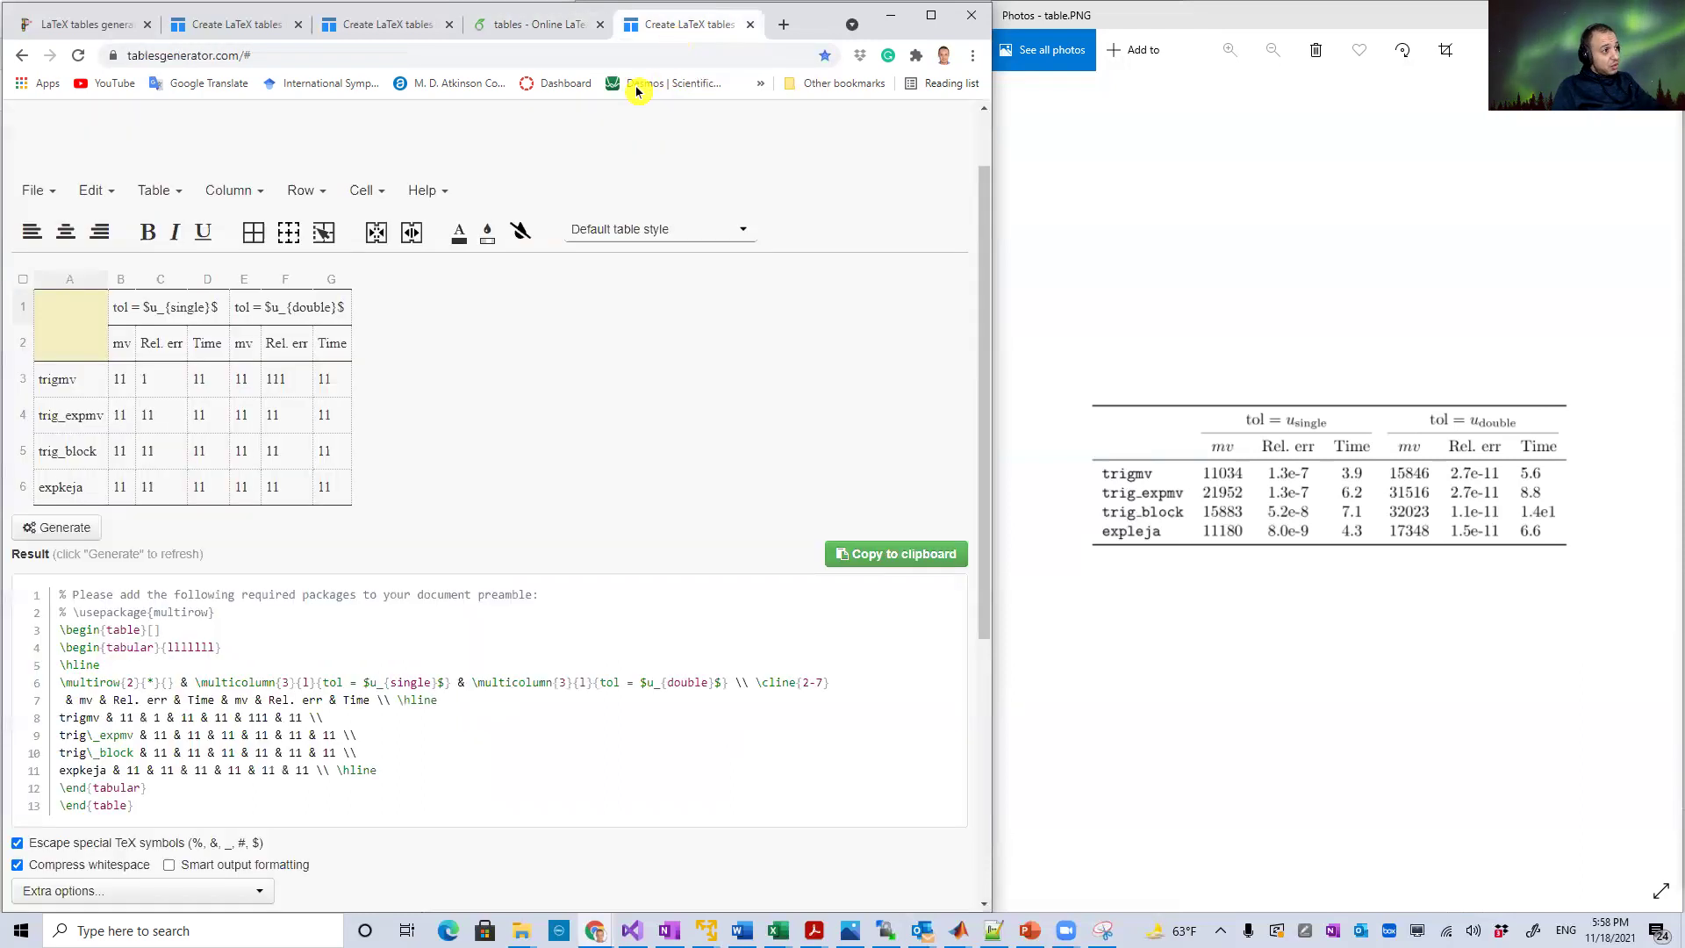
pyautogui.moveTo(216, 612); pyautogui.dragTo(76, 609)
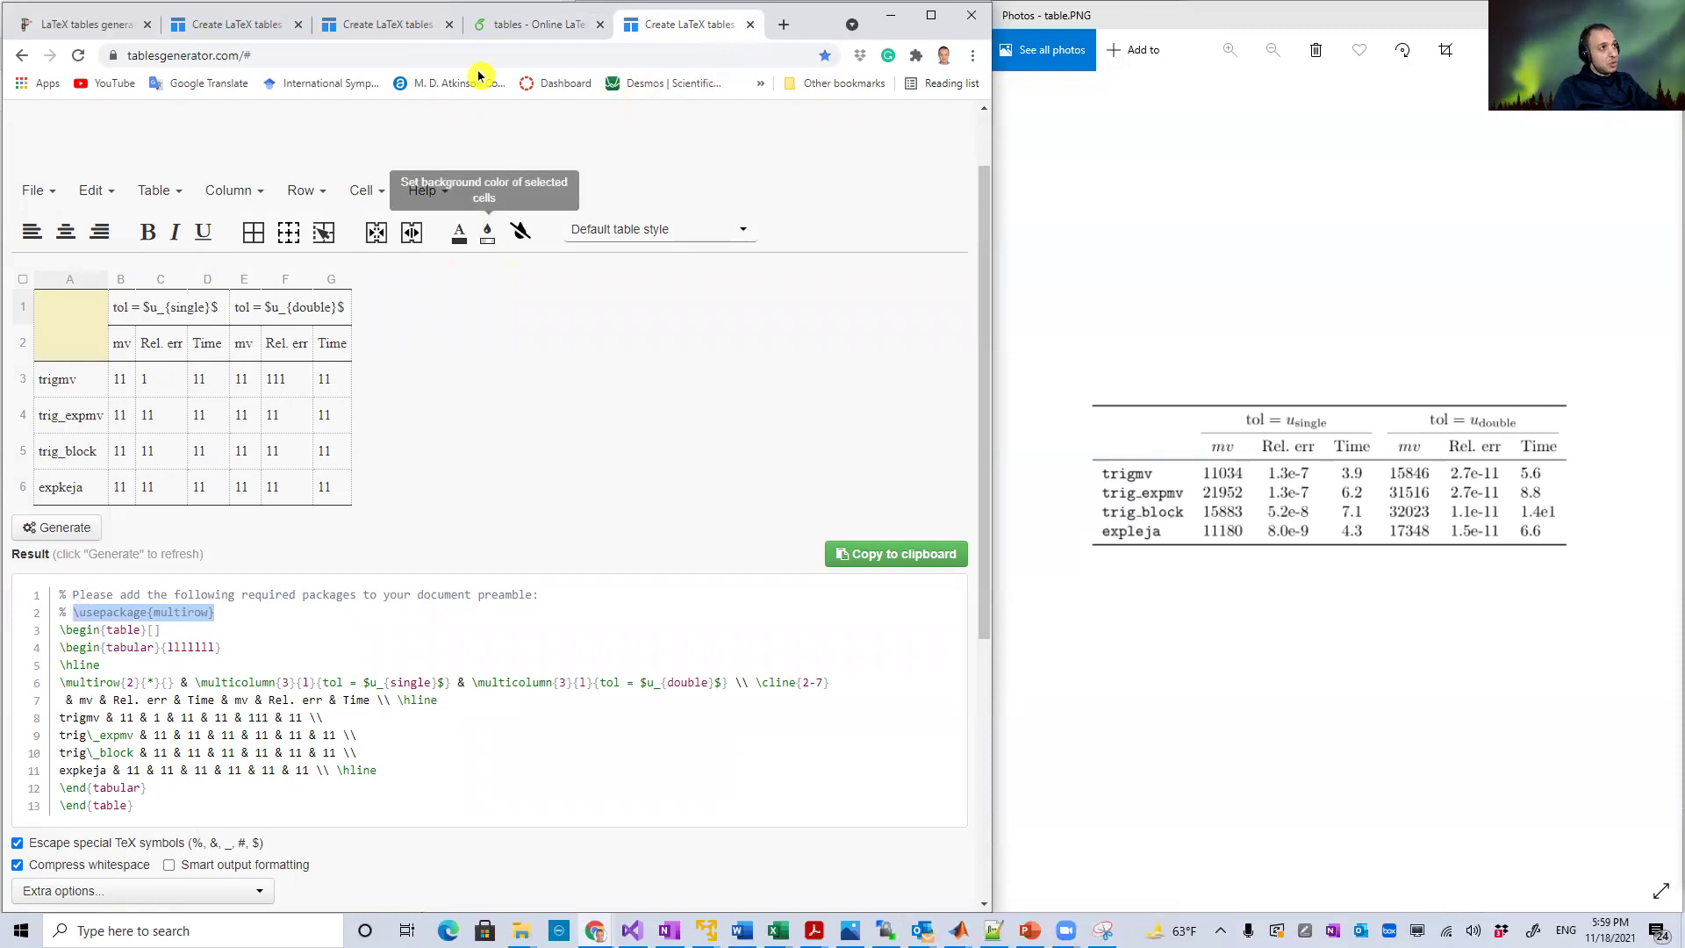
pyautogui.click(531, 25)
pyautogui.rightClick(154, 393)
pyautogui.click(194, 463)
pyautogui.click(228, 217)
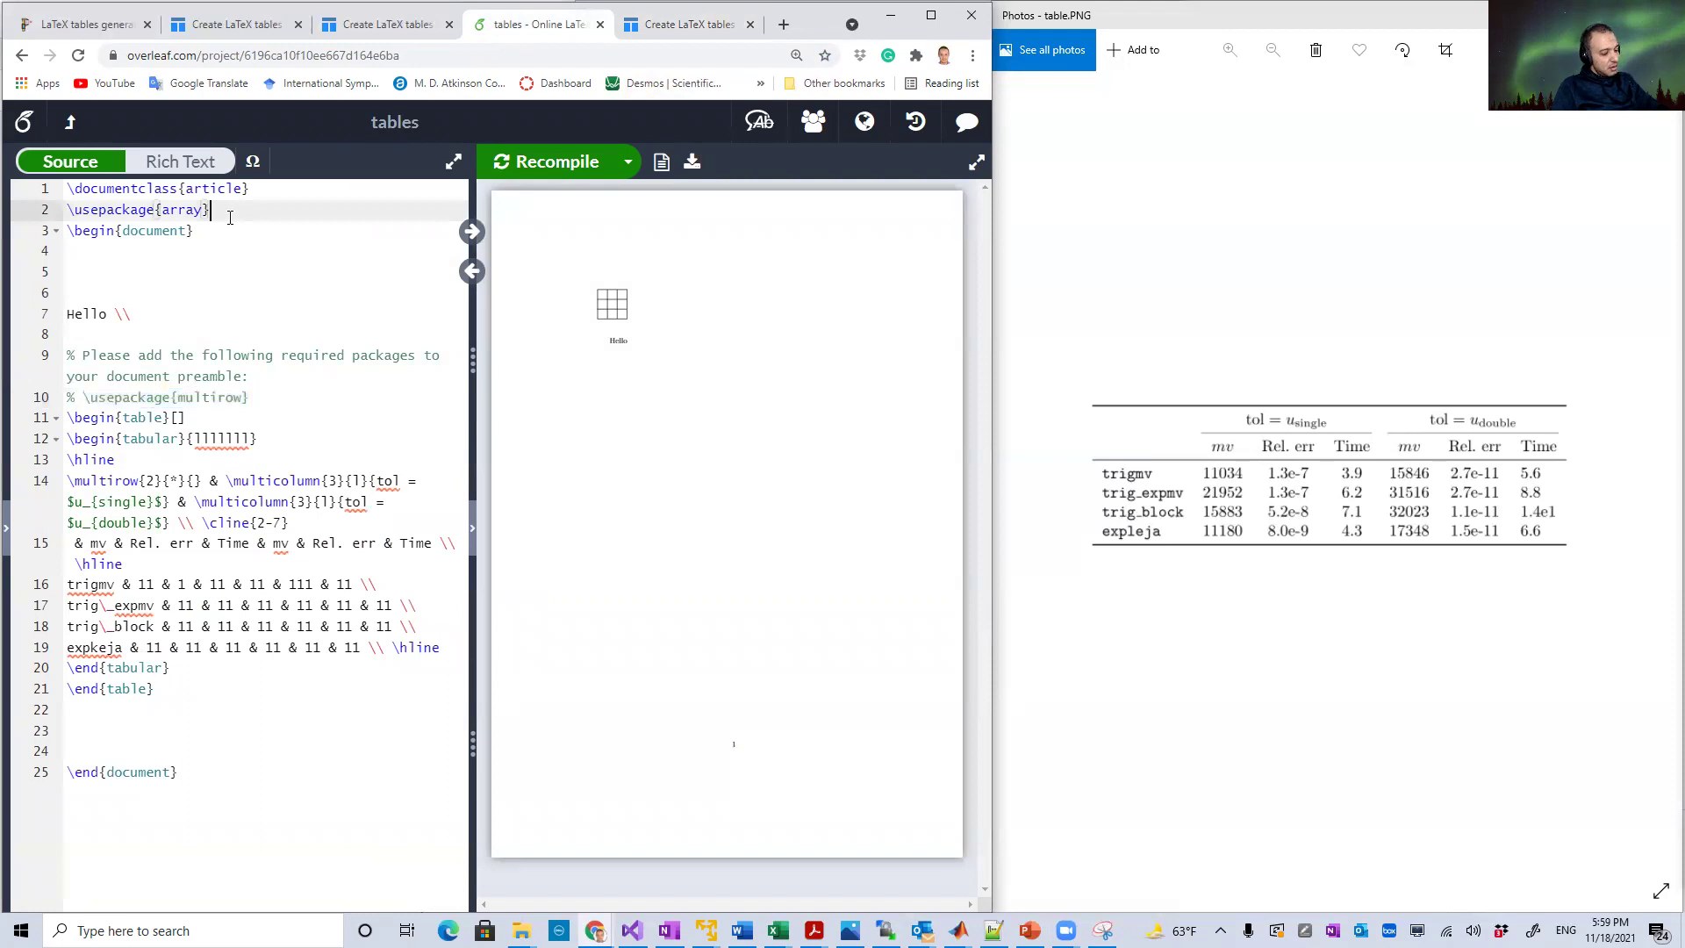
pyautogui.press('Return')
pyautogui.hotkey('ctrl', 'v')
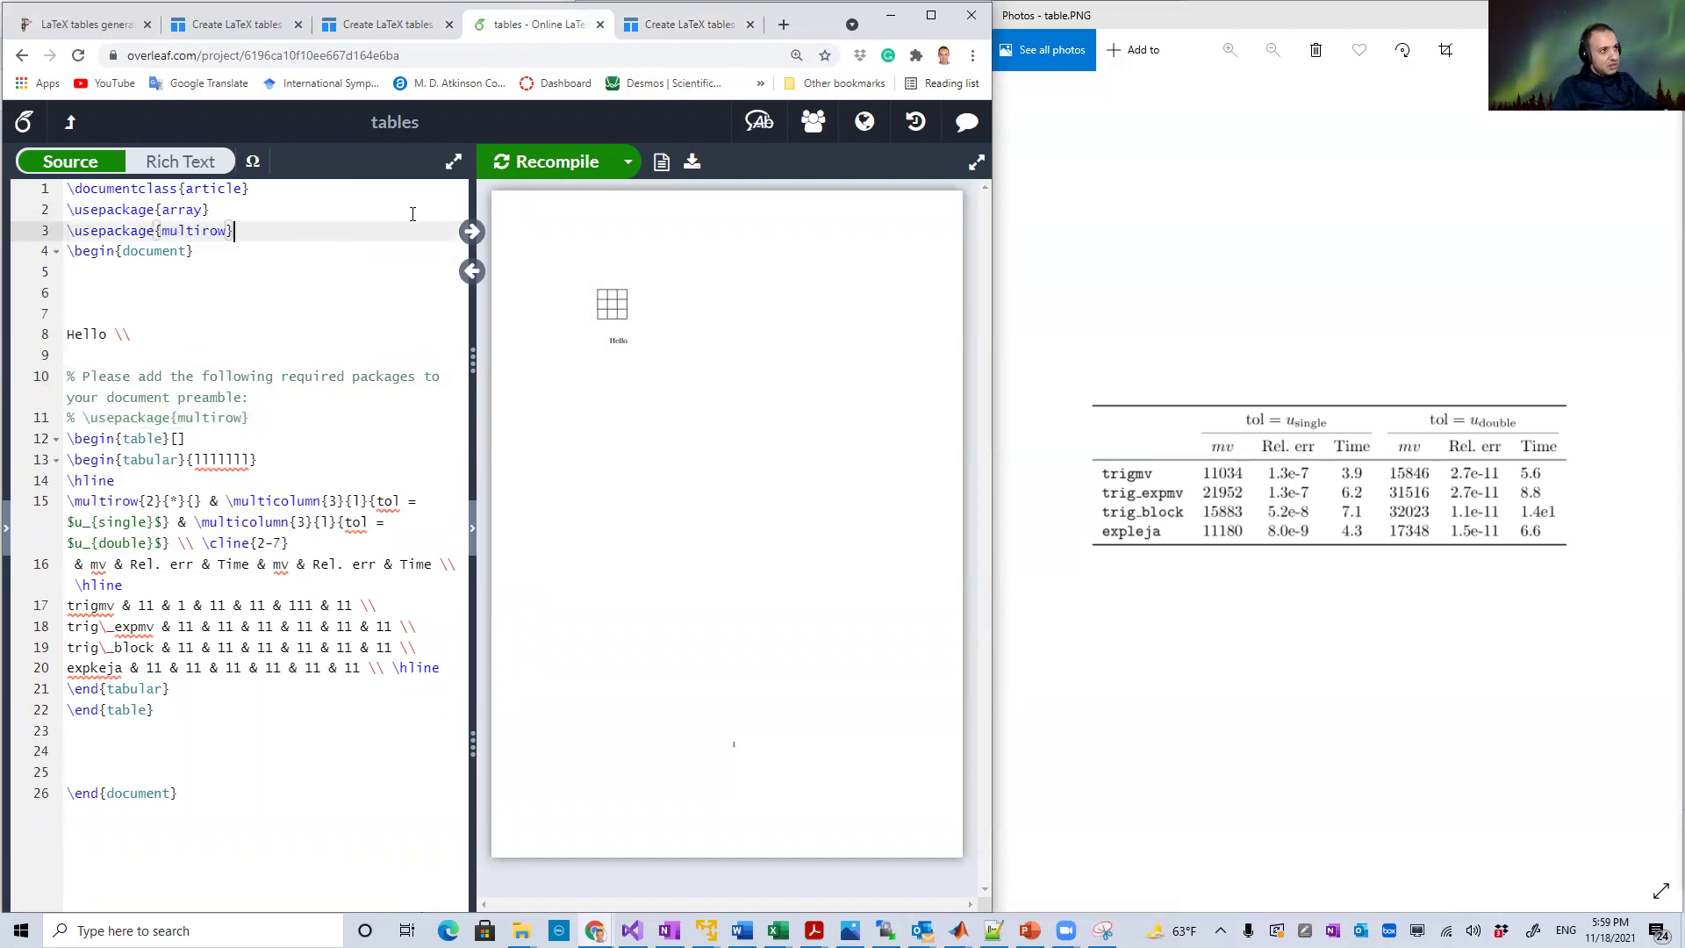
# Step: Recompile the document and zoom into the PDF preview to inspect the tol table
pyautogui.click(532, 163)
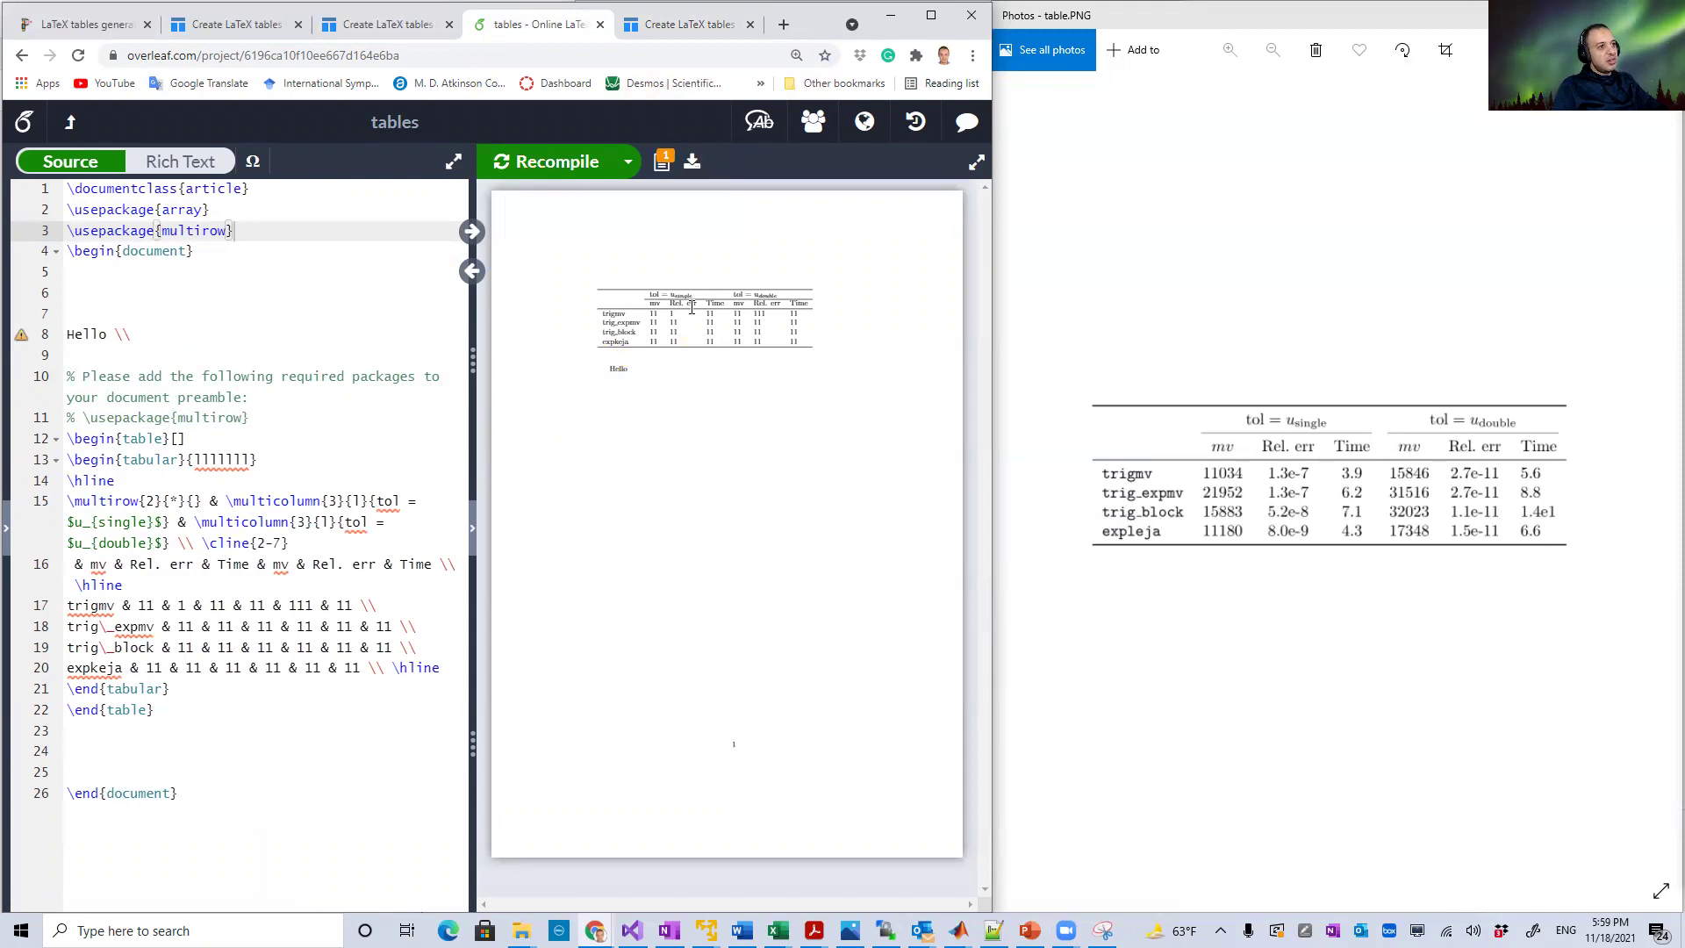
pyautogui.hotkey('ctrl', '+')
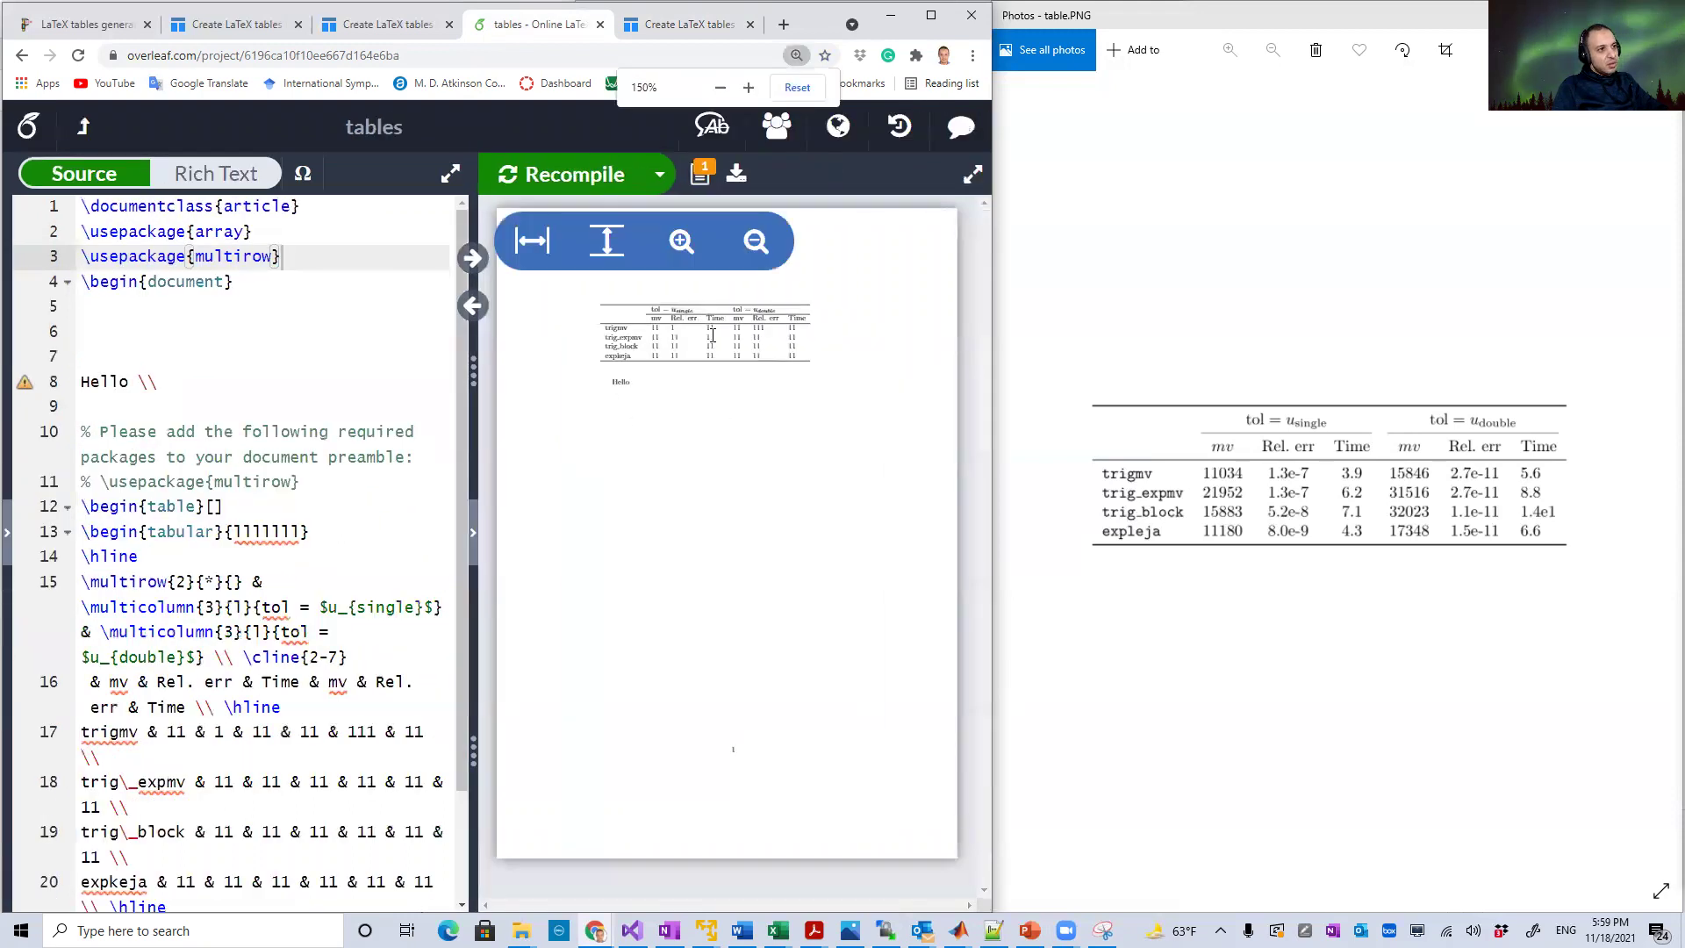
pyautogui.click(682, 240)
pyautogui.click(682, 239)
pyautogui.click(681, 240)
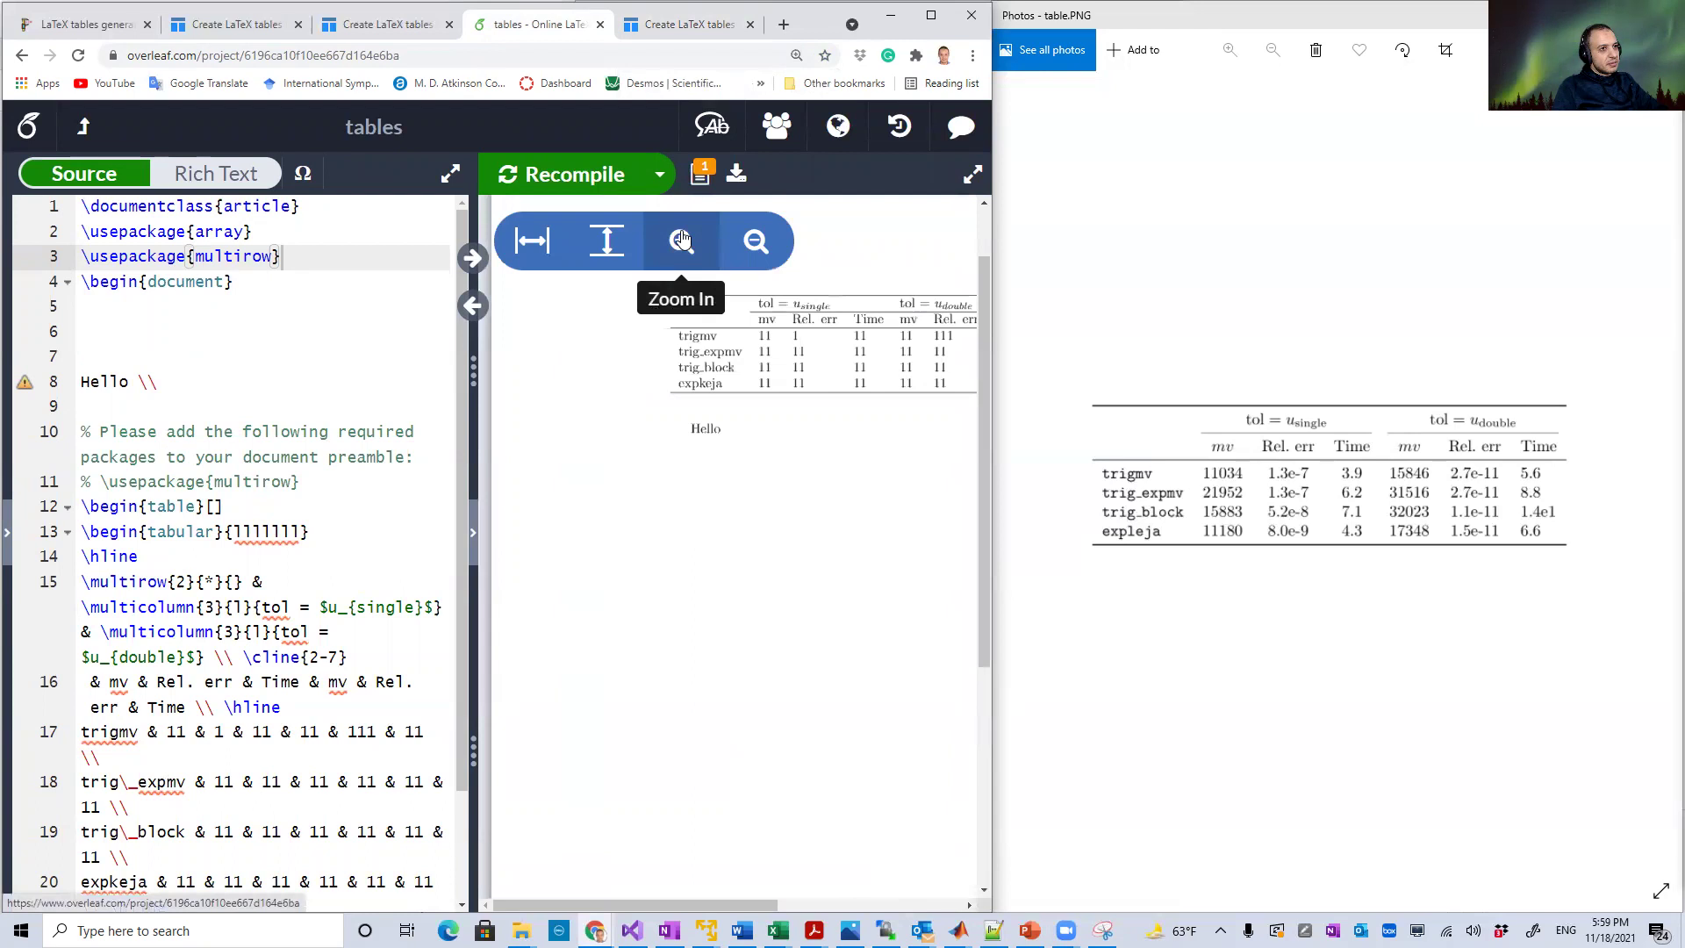
pyautogui.moveTo(603, 907); pyautogui.dragTo(643, 908)
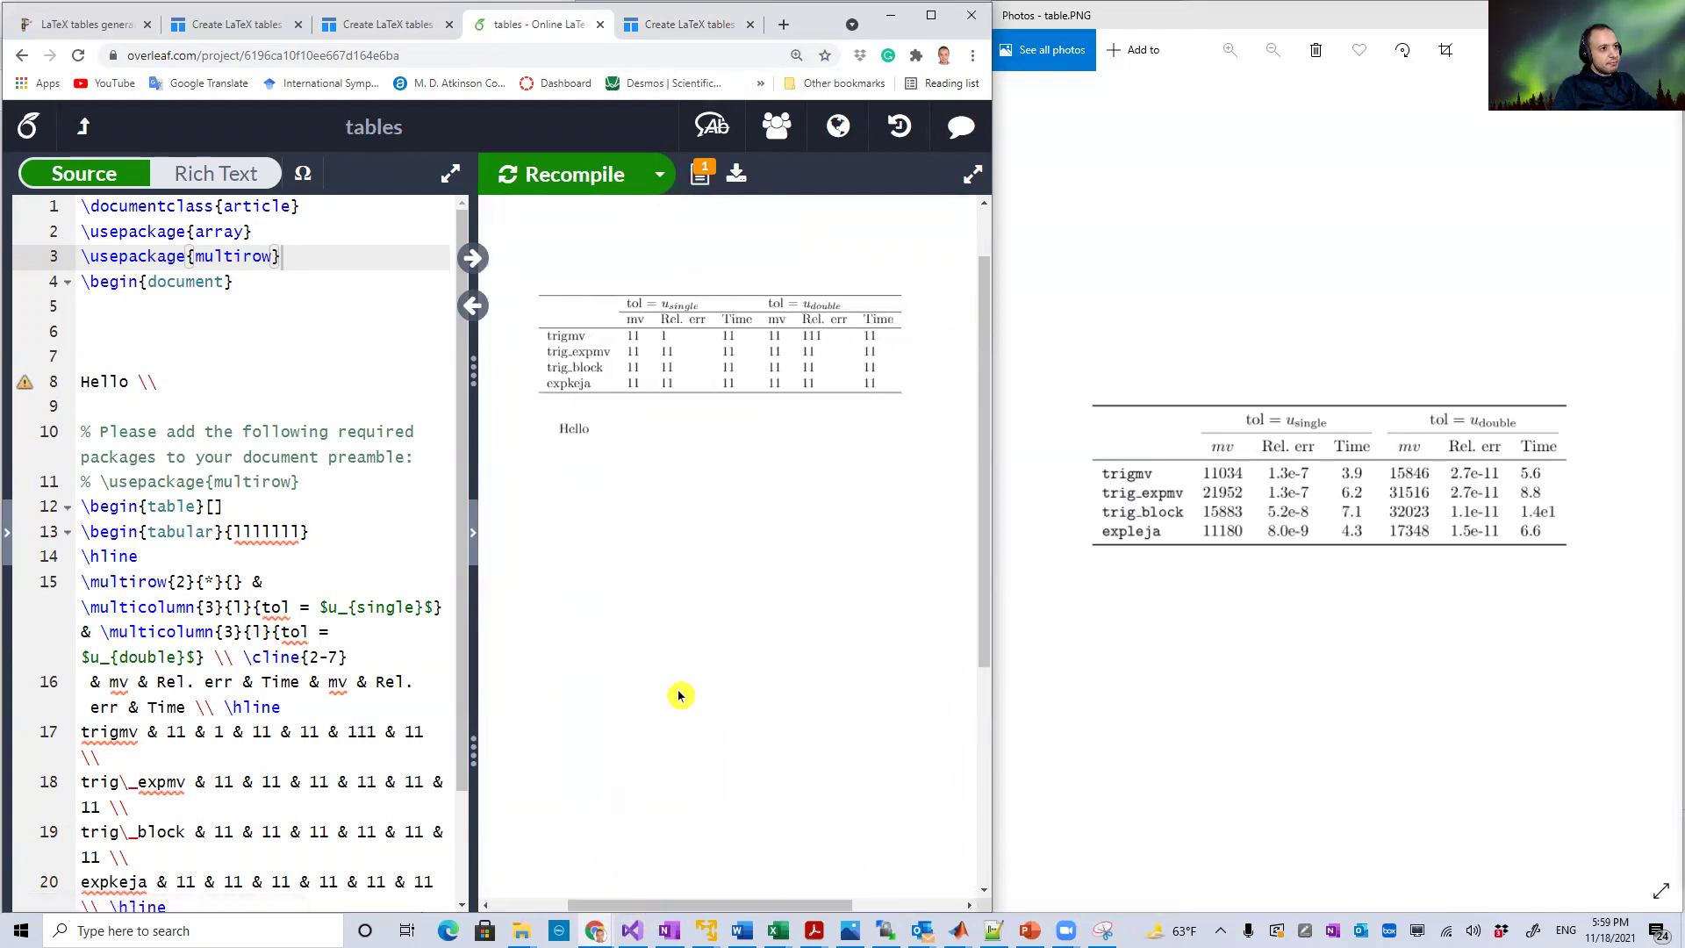
pyautogui.click(679, 242)
pyautogui.moveTo(602, 907); pyautogui.dragTo(630, 886)
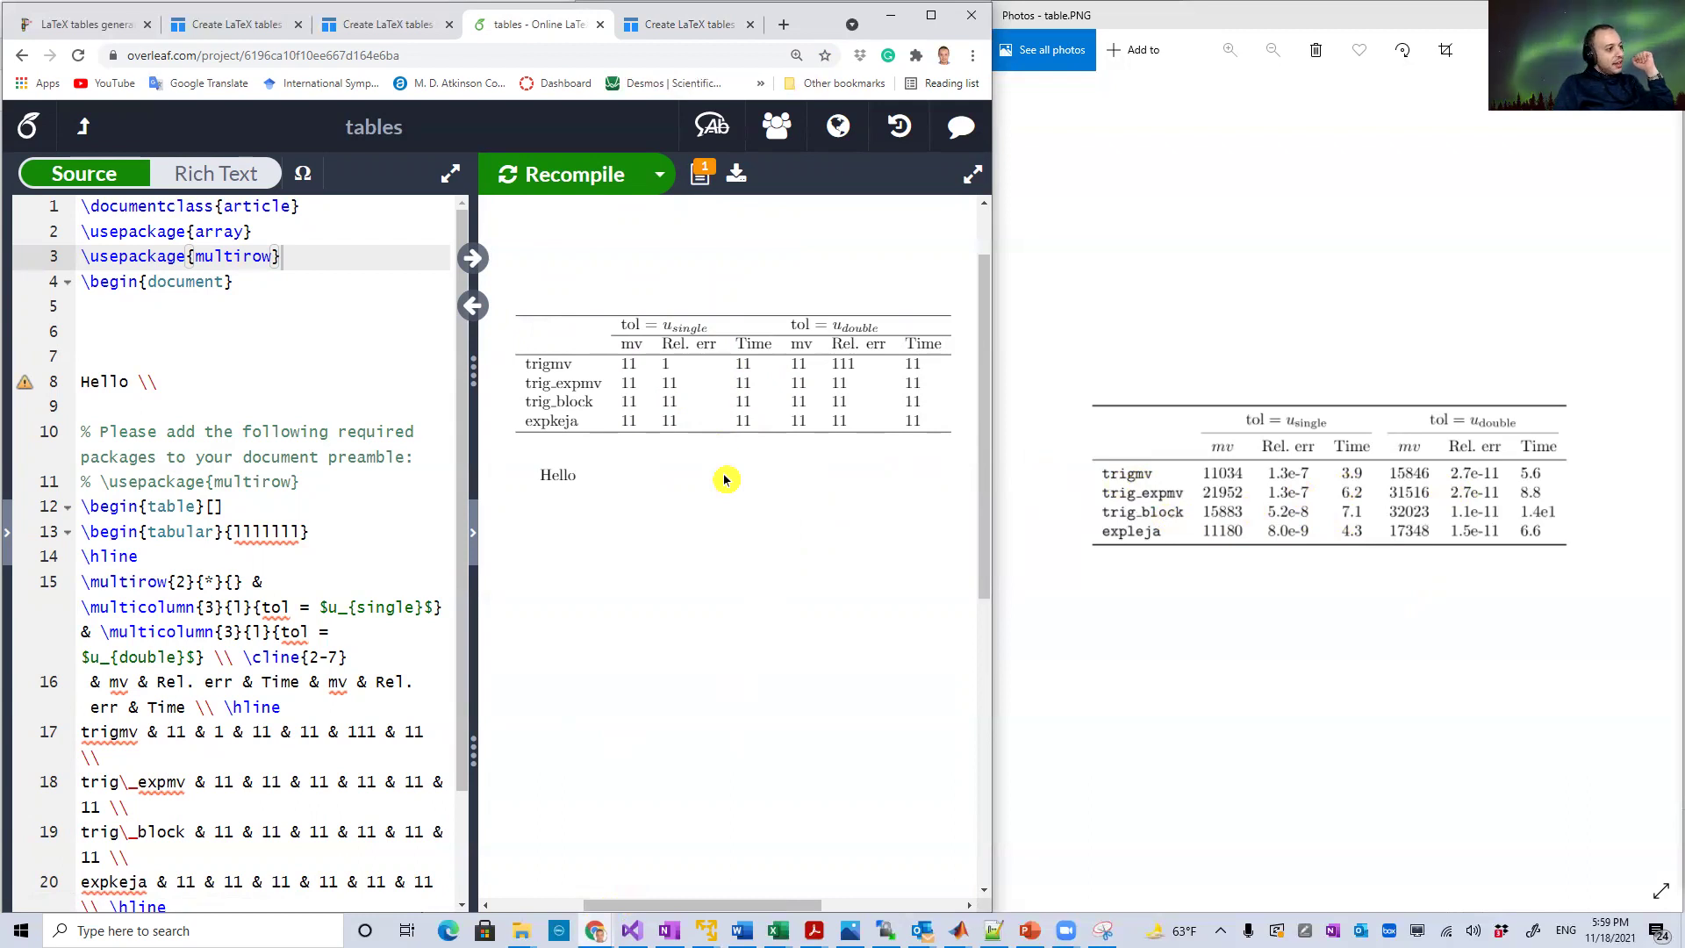
# Step: Widen the Overleaf source pane, select table code lines 10–22, and return to Tables Generator
pyautogui.moveTo(478, 638); pyautogui.dragTo(702, 645)
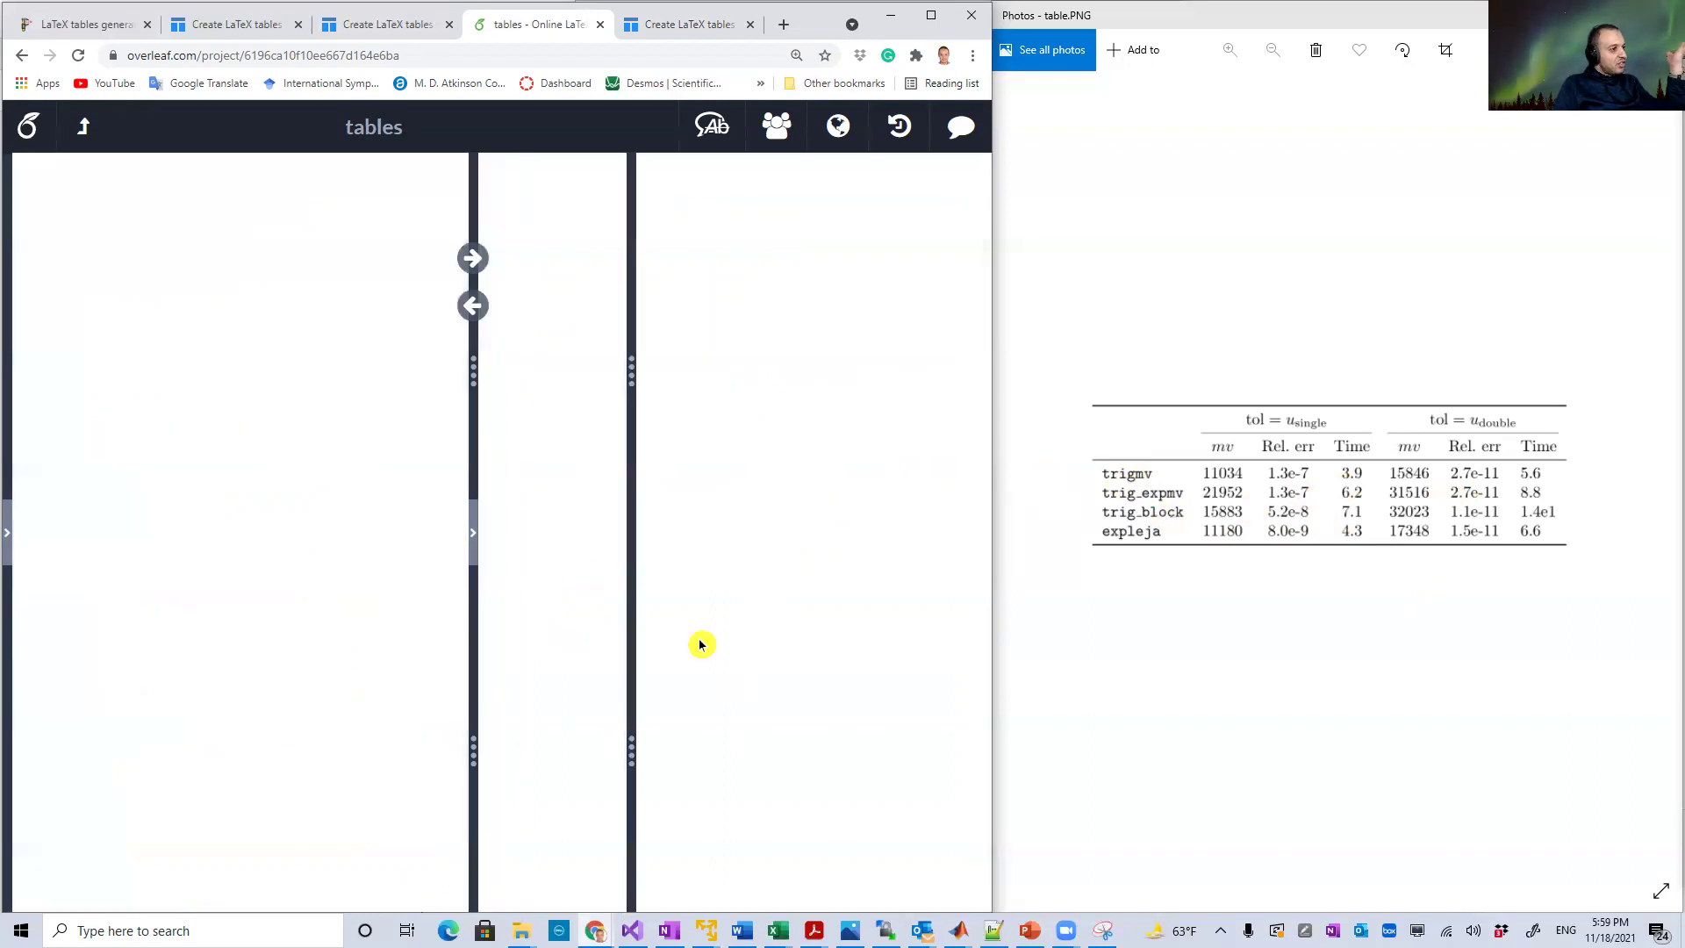
pyautogui.scroll(-3, 219, 672)
pyautogui.scroll(3, 210, 694)
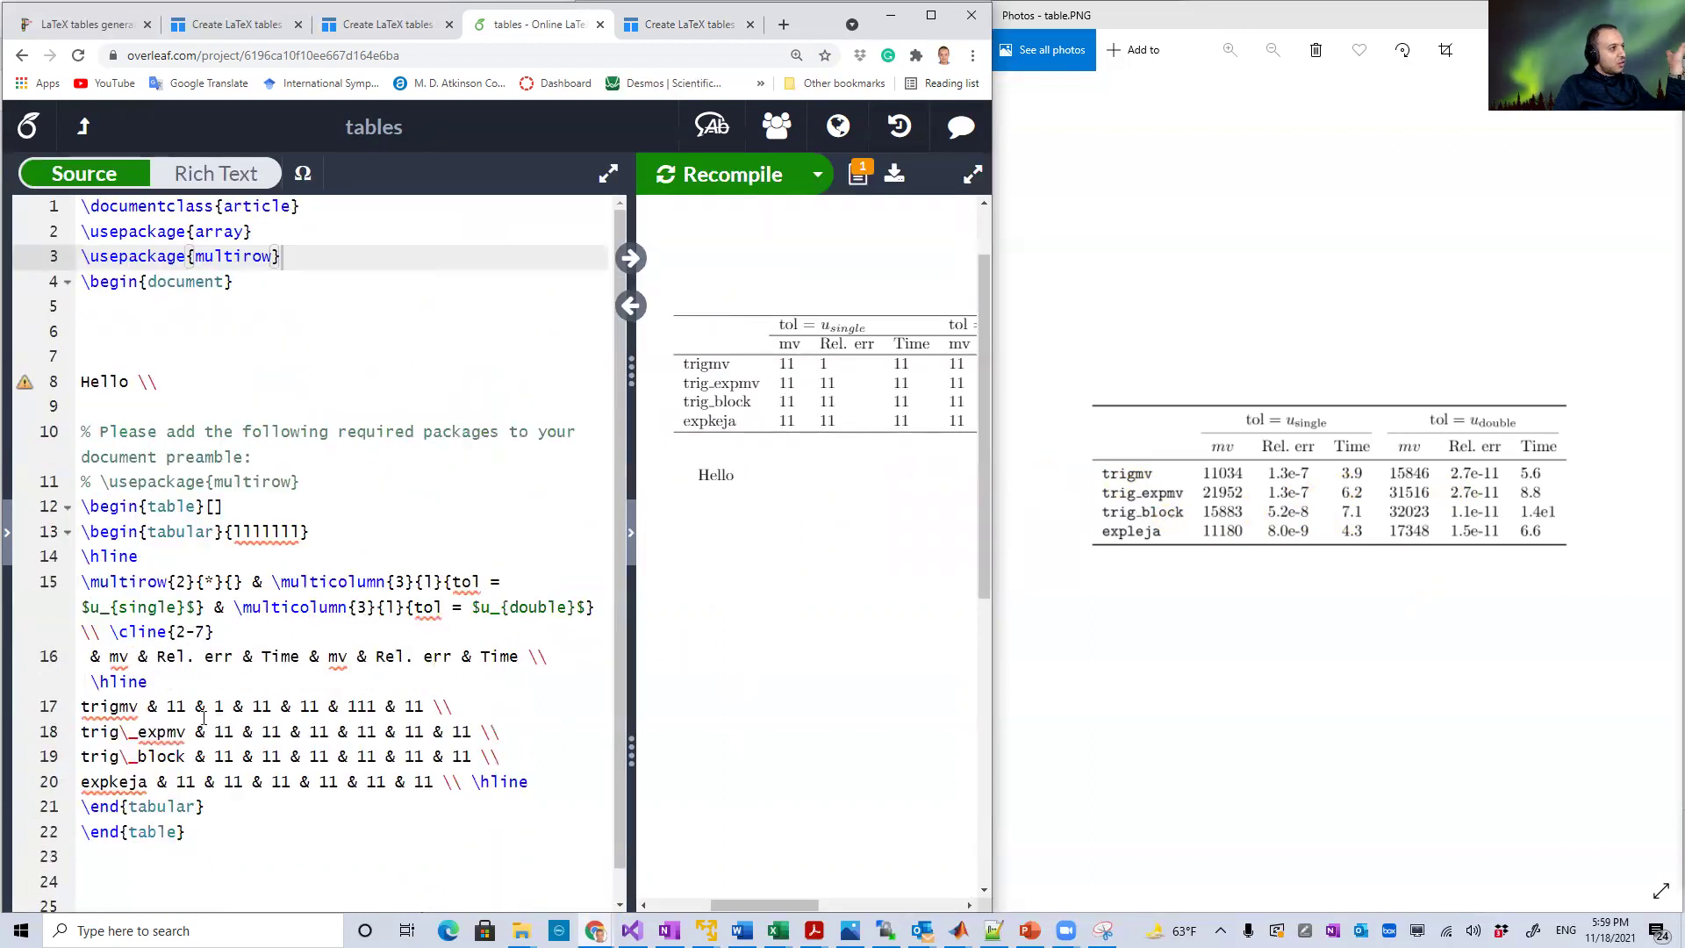
pyautogui.moveTo(205, 836); pyautogui.dragTo(81, 431)
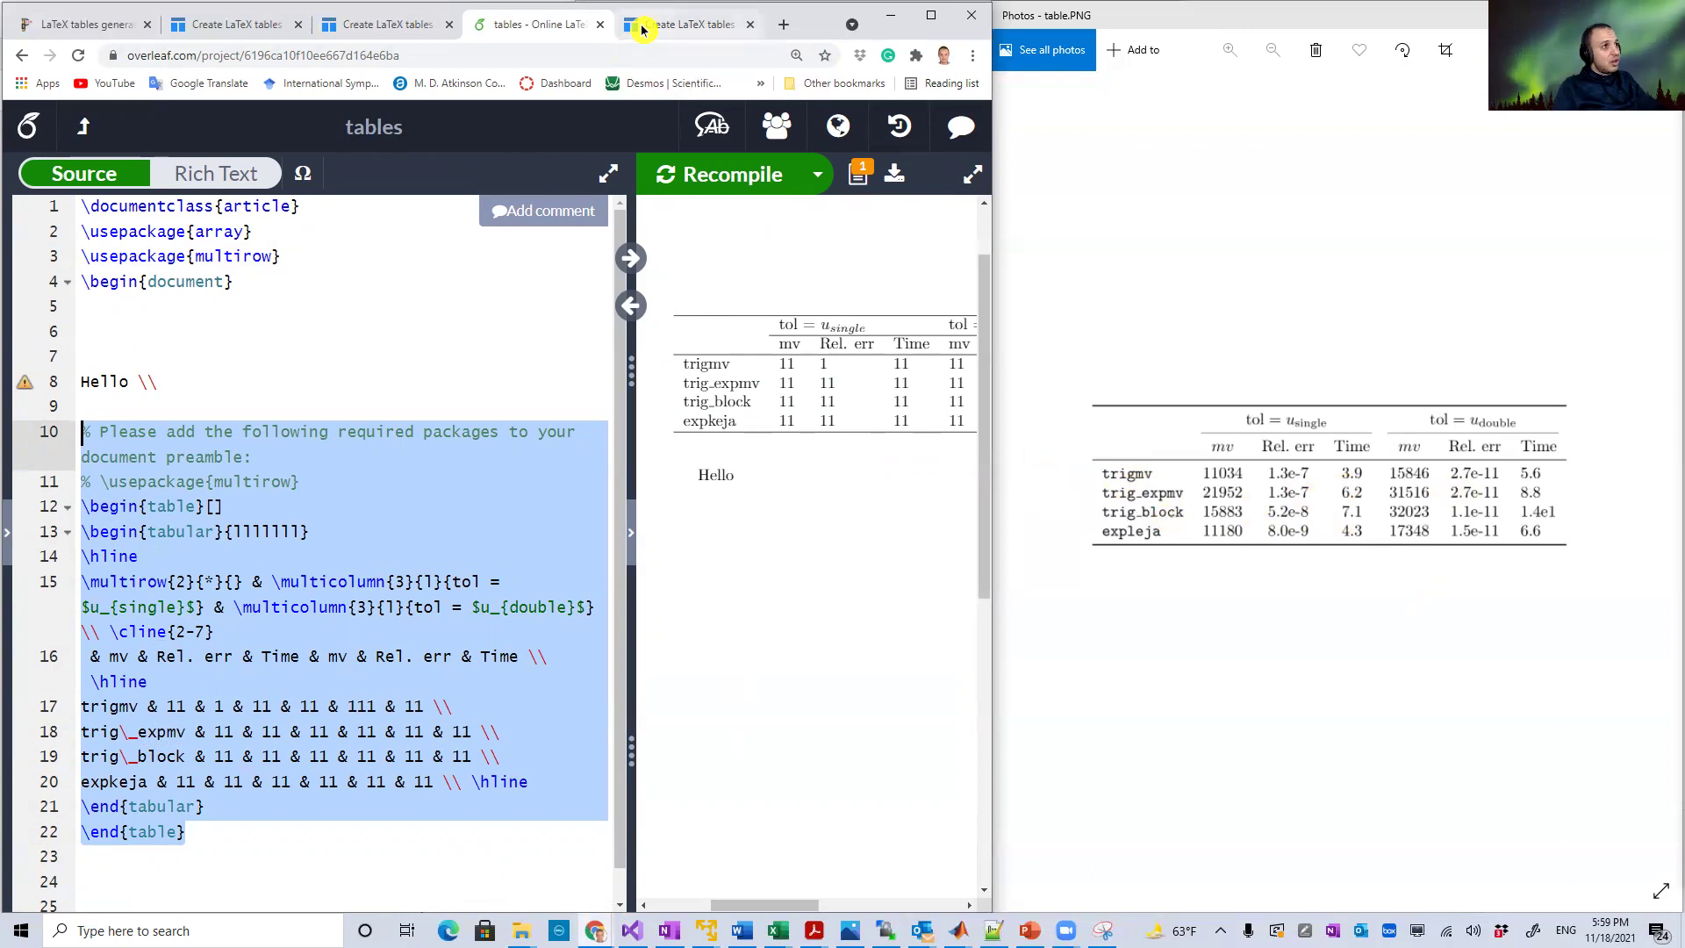
pyautogui.click(681, 24)
pyautogui.click(415, 402)
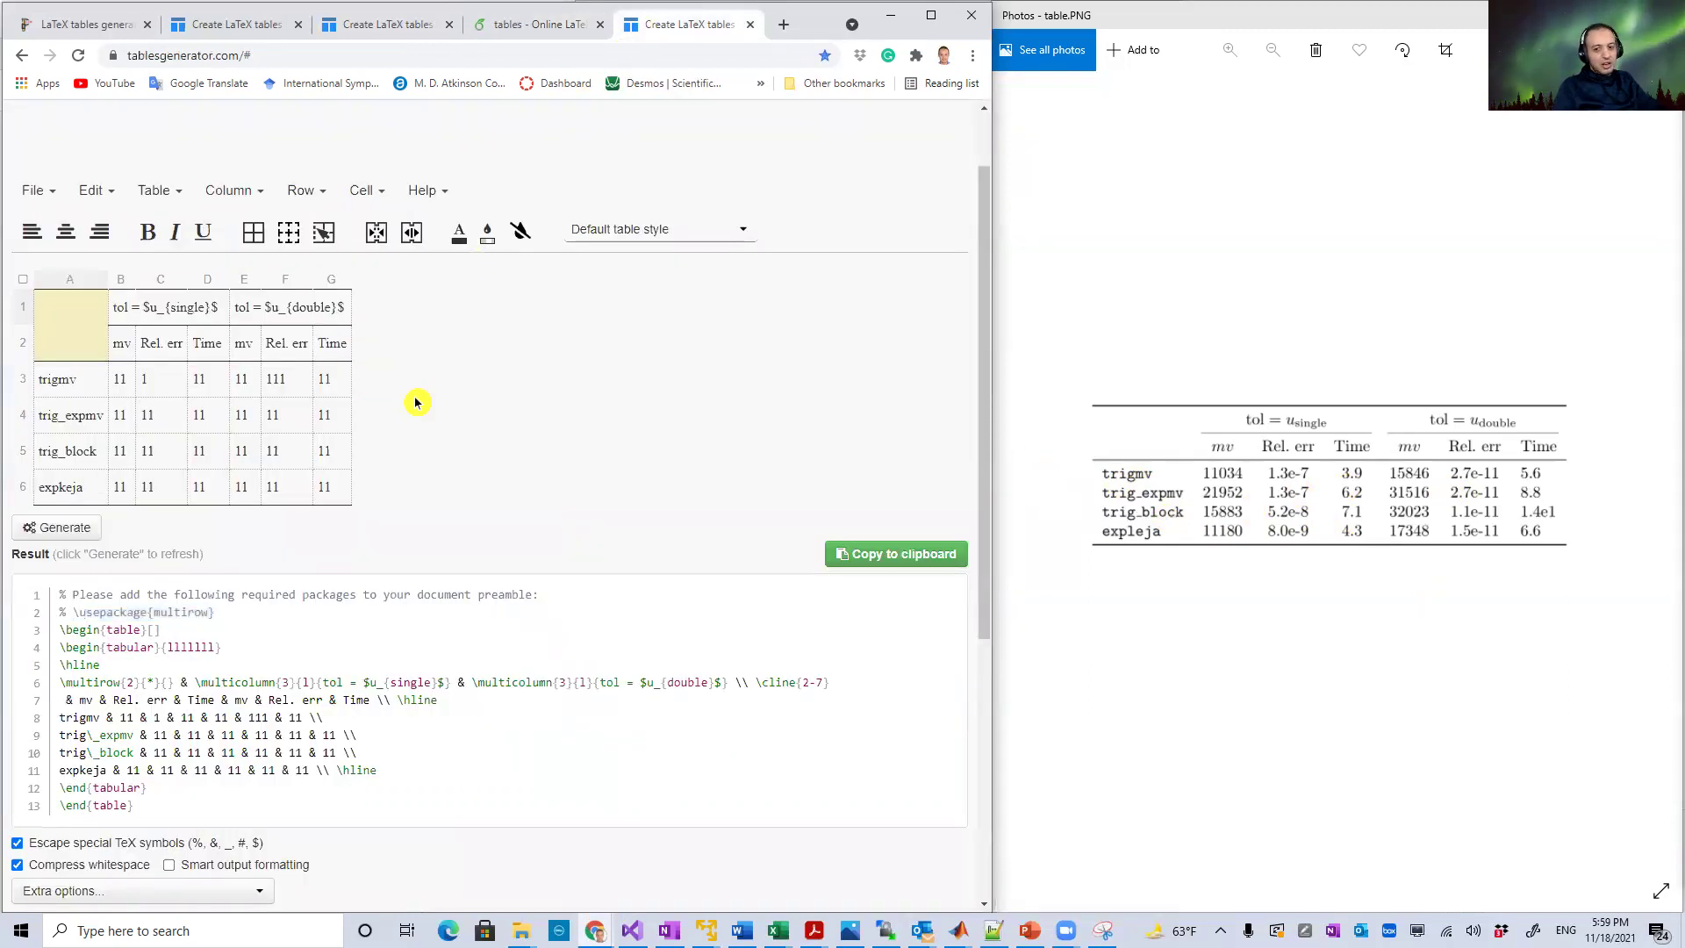